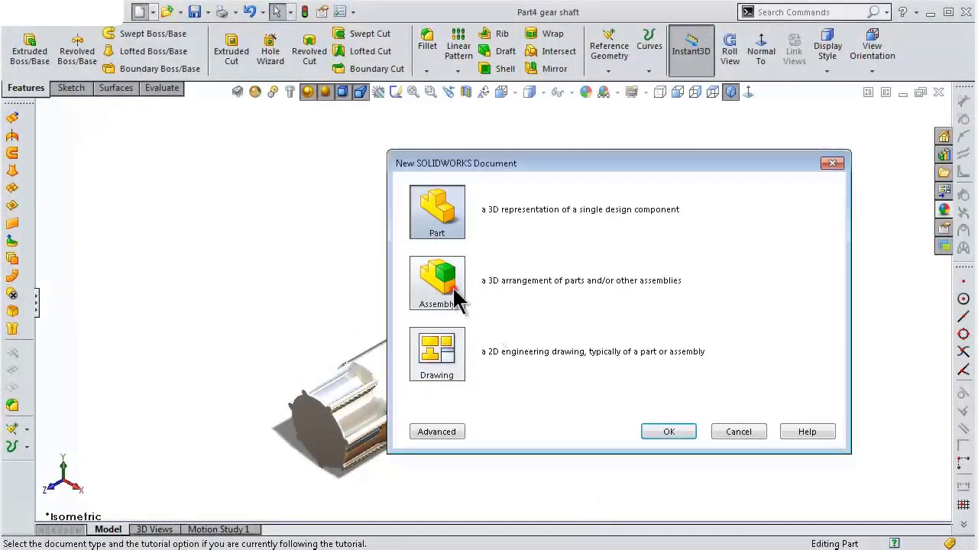
Create a new Assembly document from the New SOLIDWORKS Document dialog
click(454, 288)
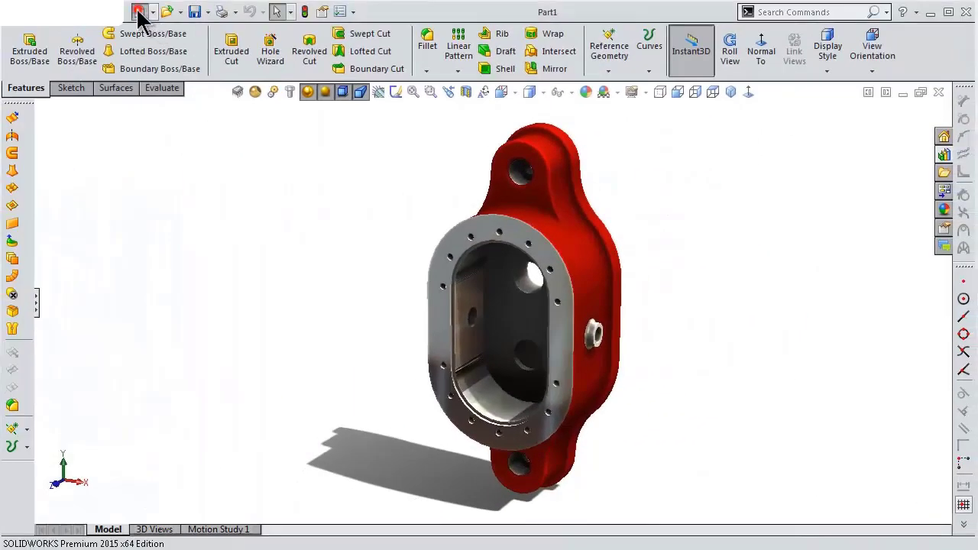
click(138, 11)
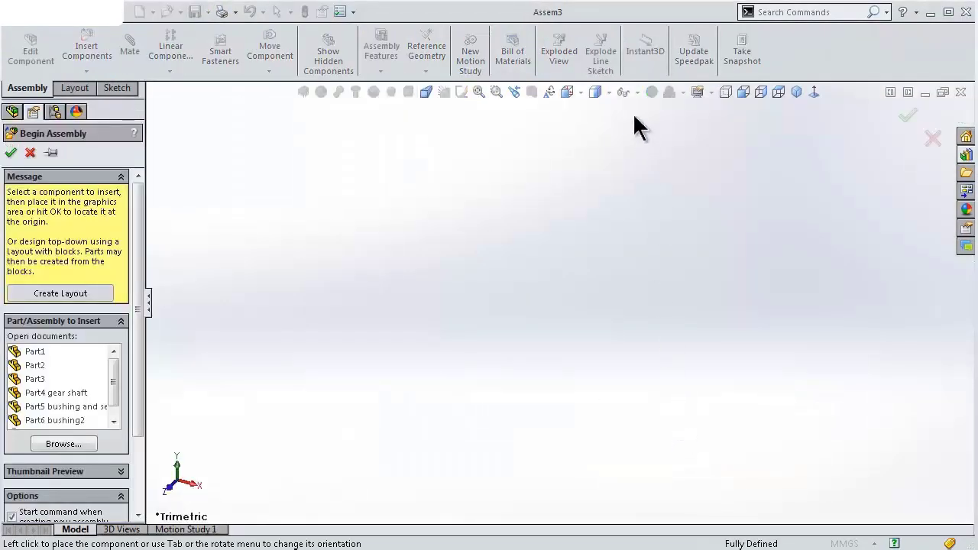
Insert Part1, the red pump housing, fixed at the assembly origin, and orbit the view
click(635, 93)
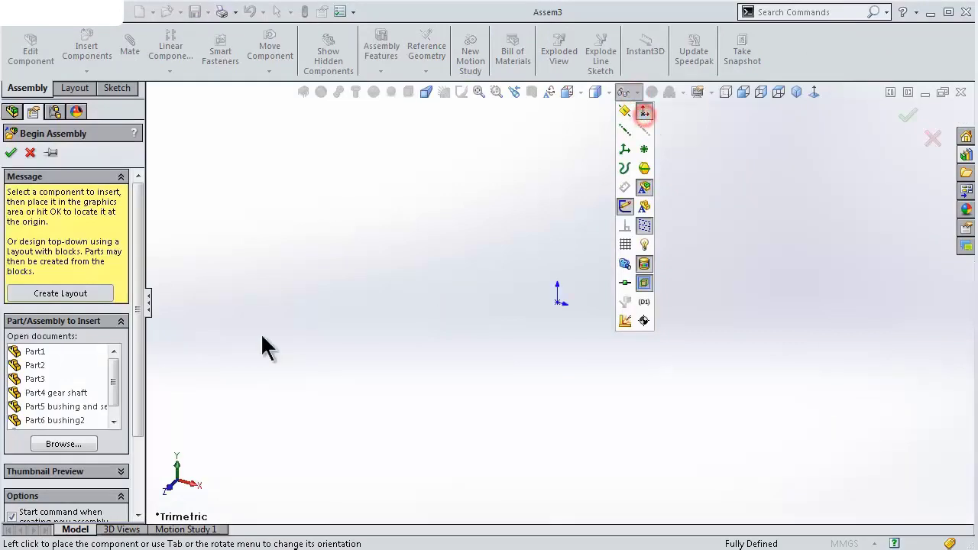
click(40, 351)
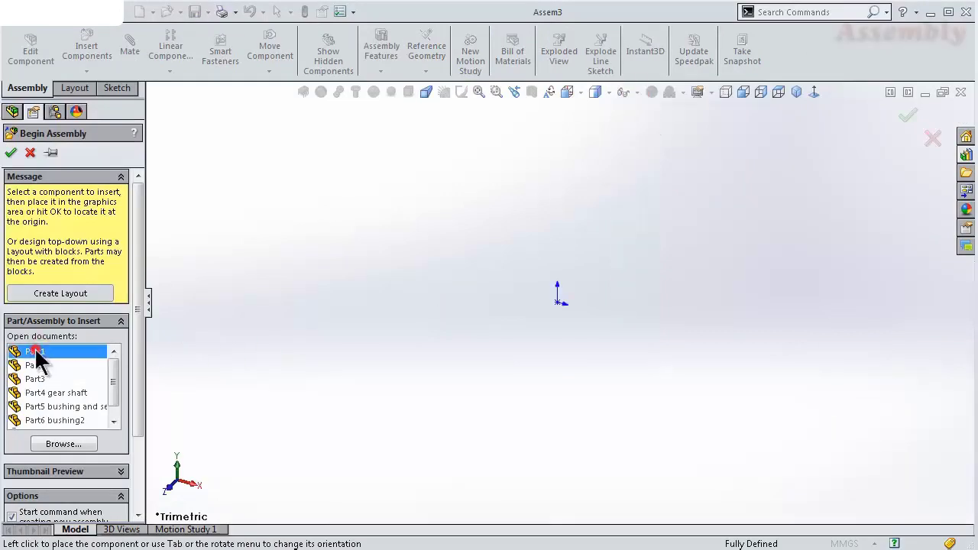
click(552, 311)
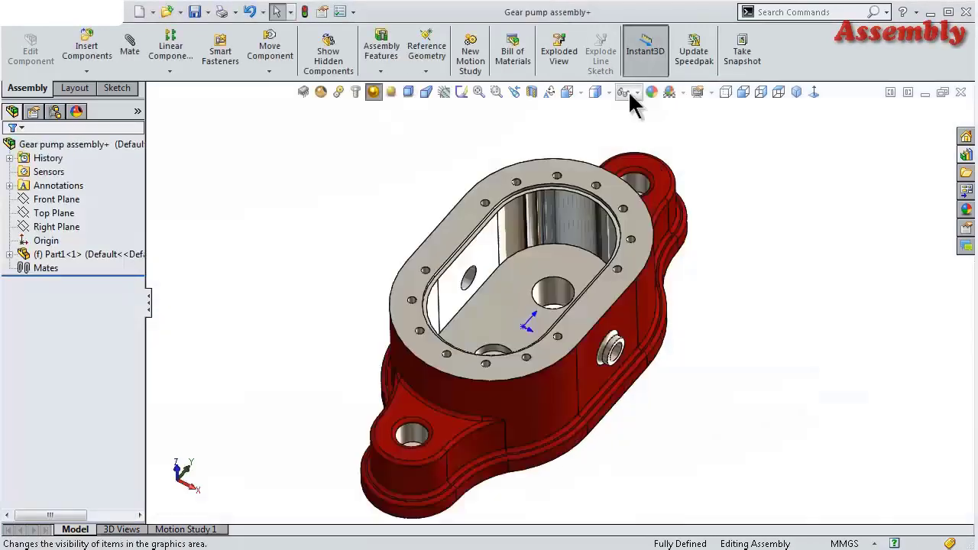
click(627, 92)
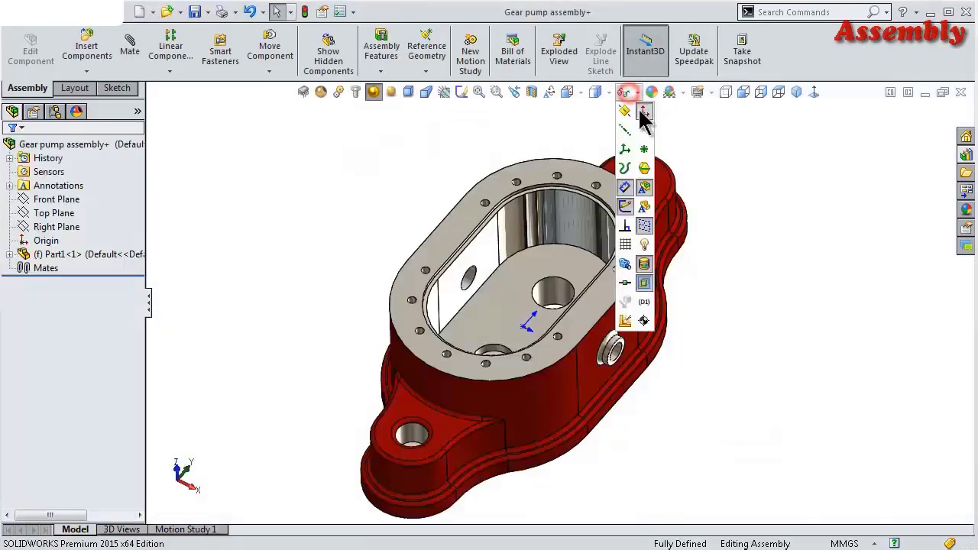
click(392, 151)
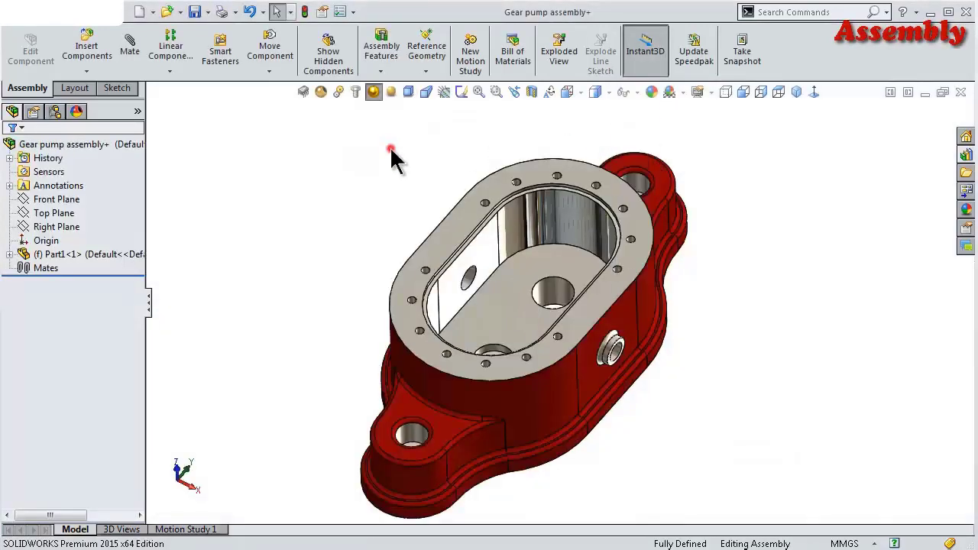
middle_drag(449, 212, 437, 279)
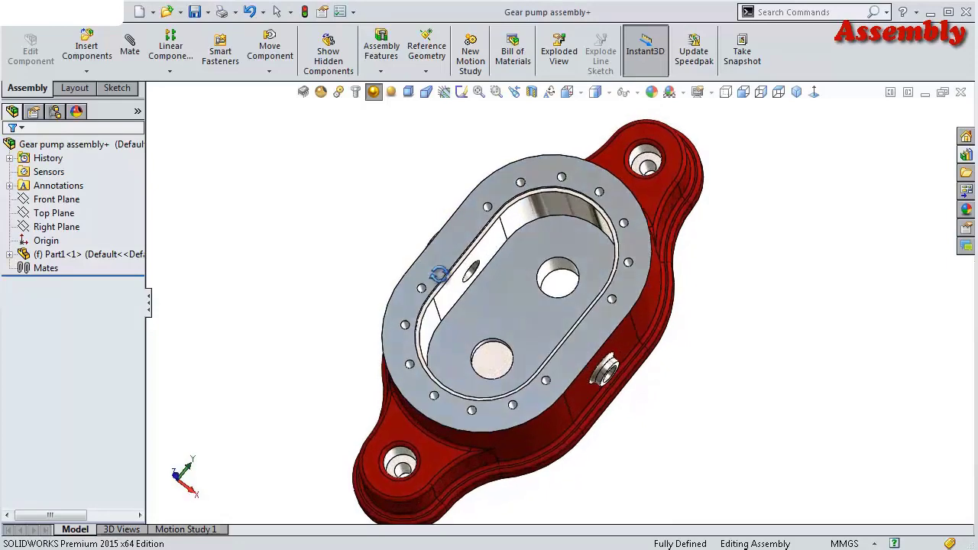
Drag a Spur Gear from the Toolbox Power Transmission library into the housing
click(967, 155)
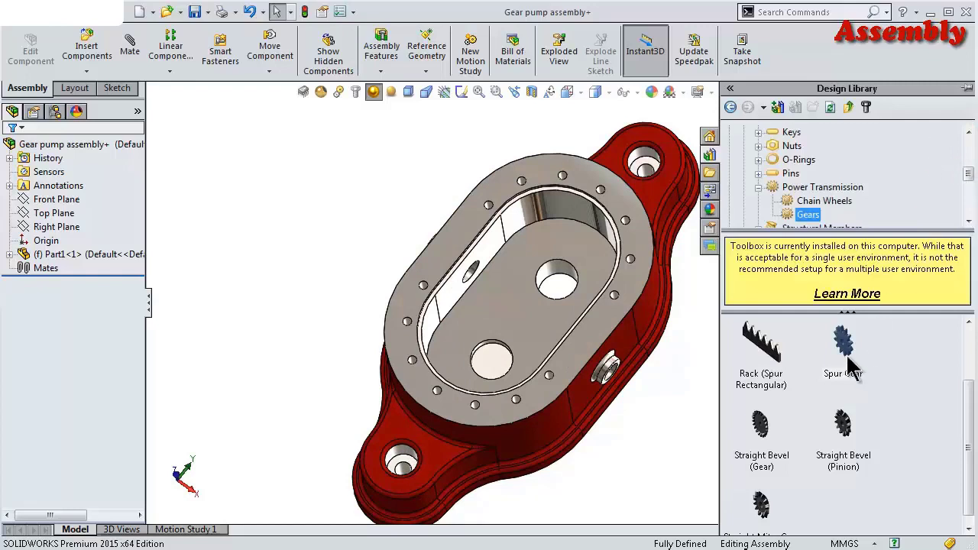
drag(844, 352, 527, 264)
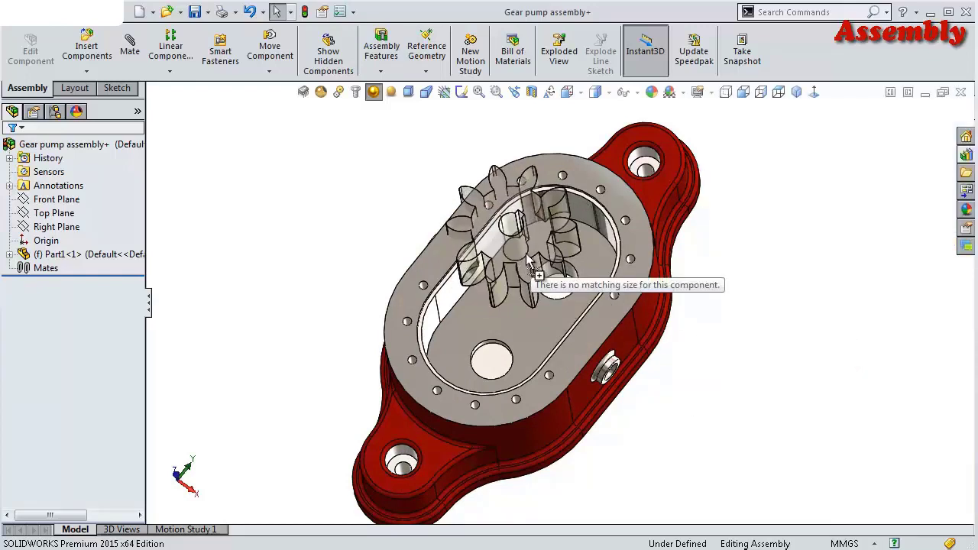
drag(539, 258, 541, 260)
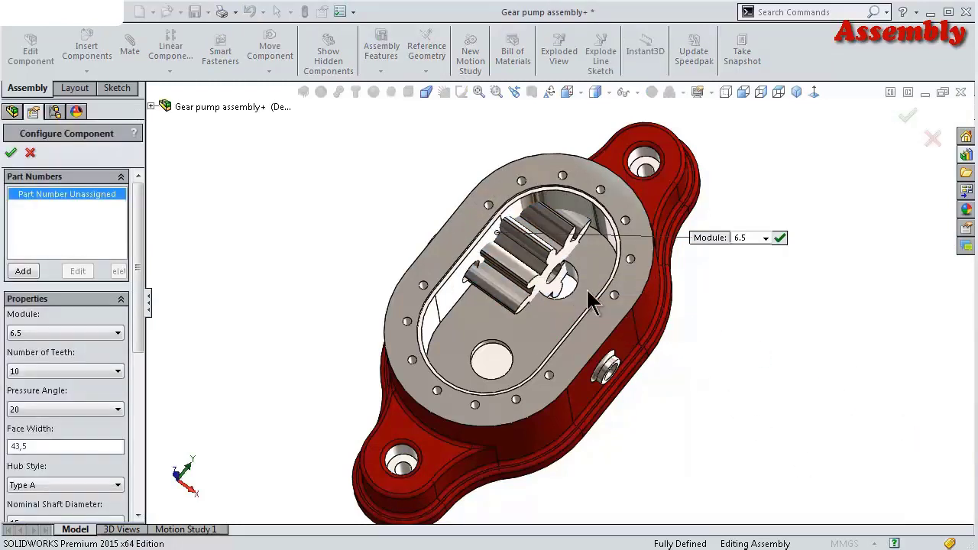
Set the gear to module 6.5 with a square keyway and 15 mm shaft diameter
click(764, 238)
click(765, 239)
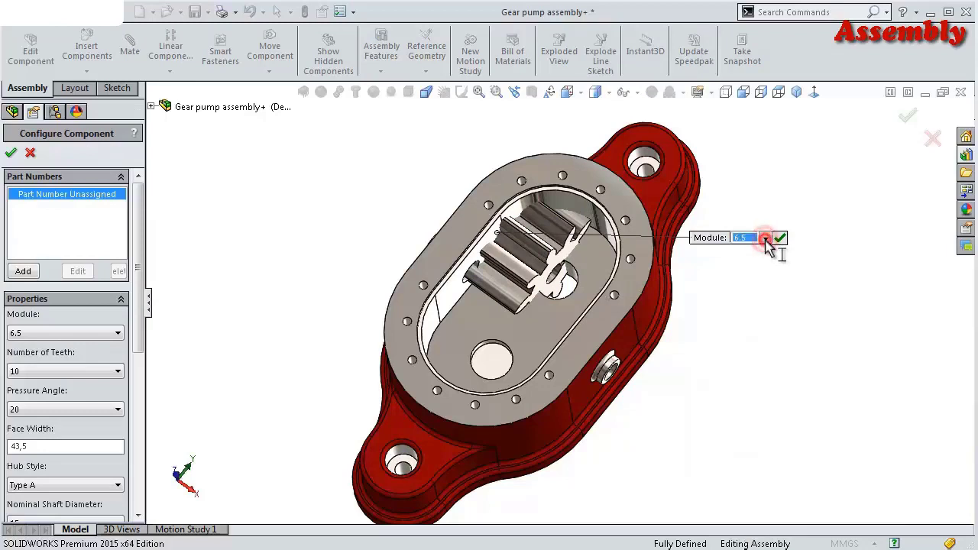
drag(137, 280, 136, 347)
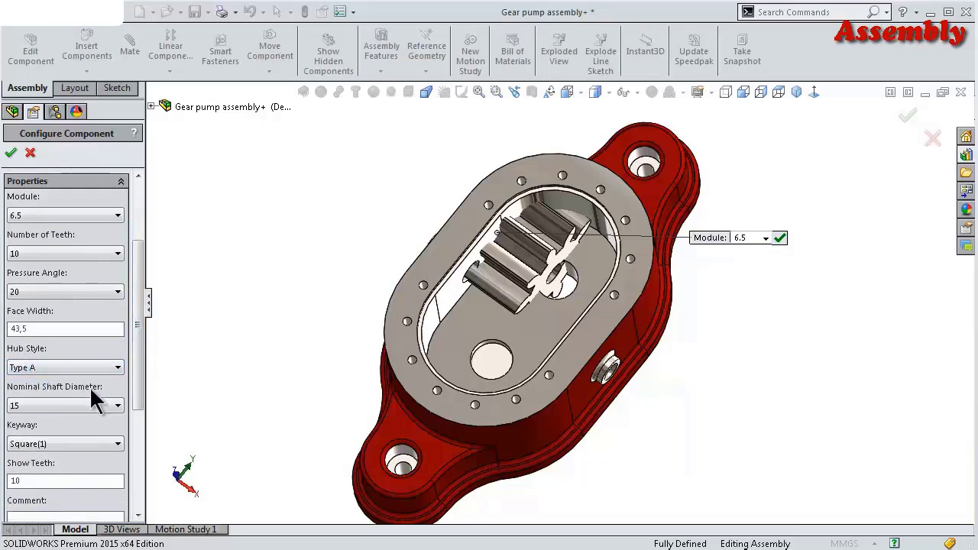
click(100, 445)
click(97, 445)
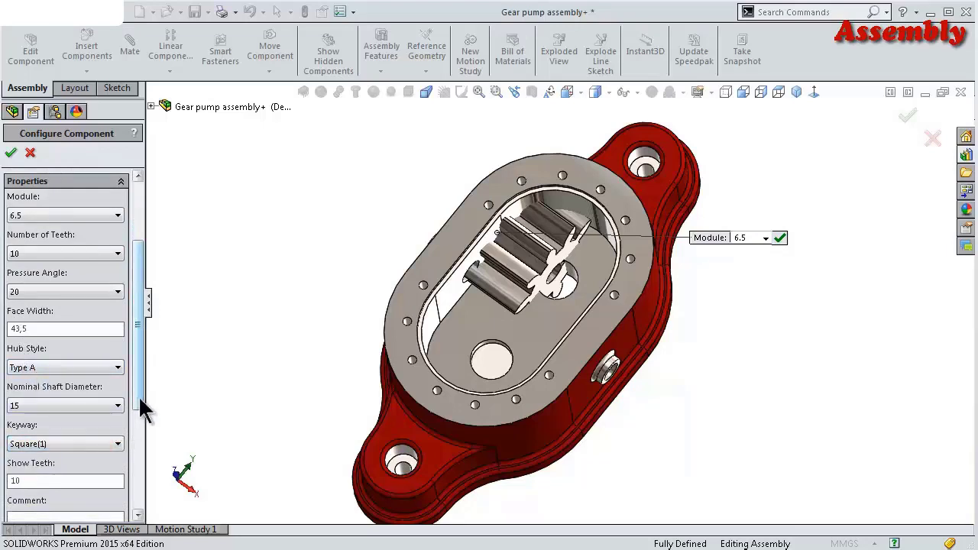
mouse_move(140, 402)
mouse_down()
mouse_move(140, 490)
mouse_move(143, 322)
mouse_up()
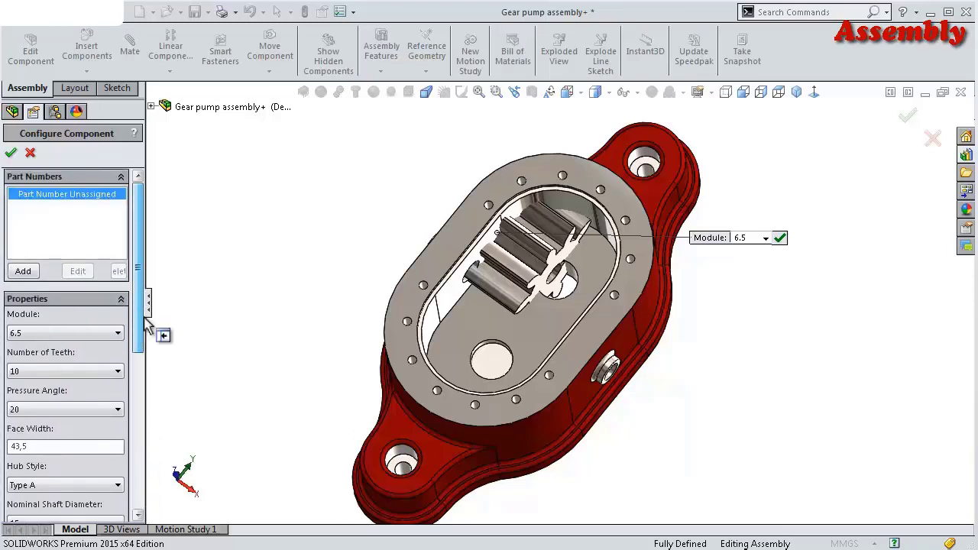
Accept the spur gear settings and stop inserting further copies
click(10, 153)
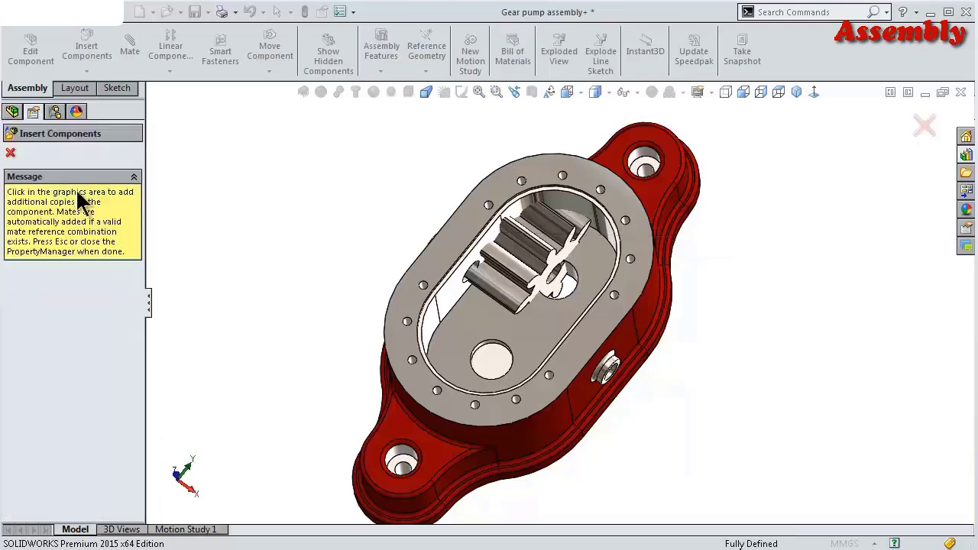
click(11, 153)
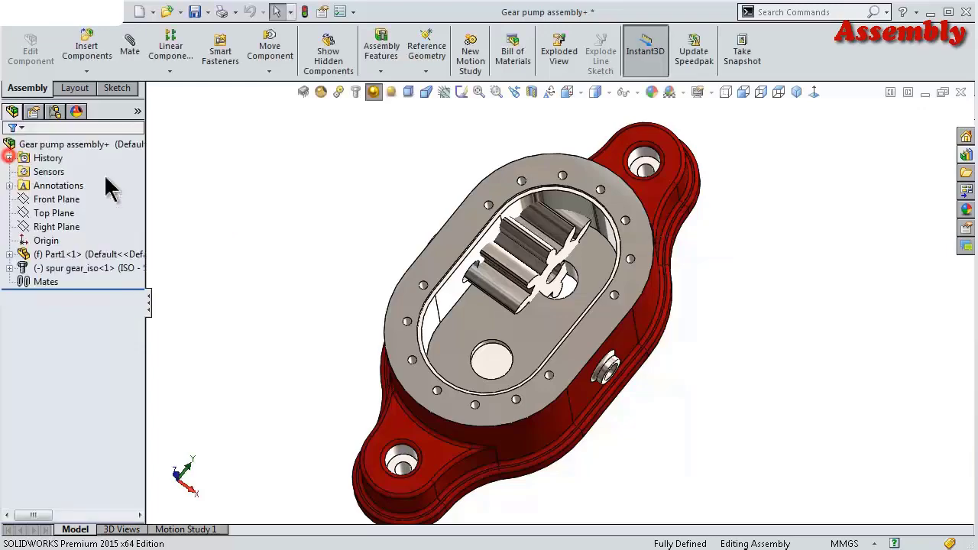
scroll(474, 243, down, 3)
scroll(649, 349, down, 2)
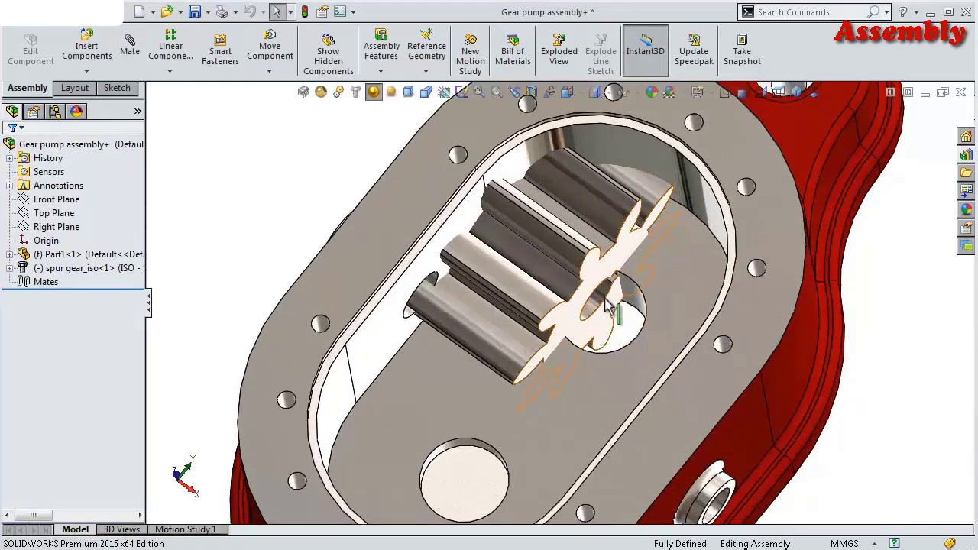
Mate the gear bore concentric to the housing shaft hole, then slide the gear out along its axis
click(609, 306)
click(607, 305)
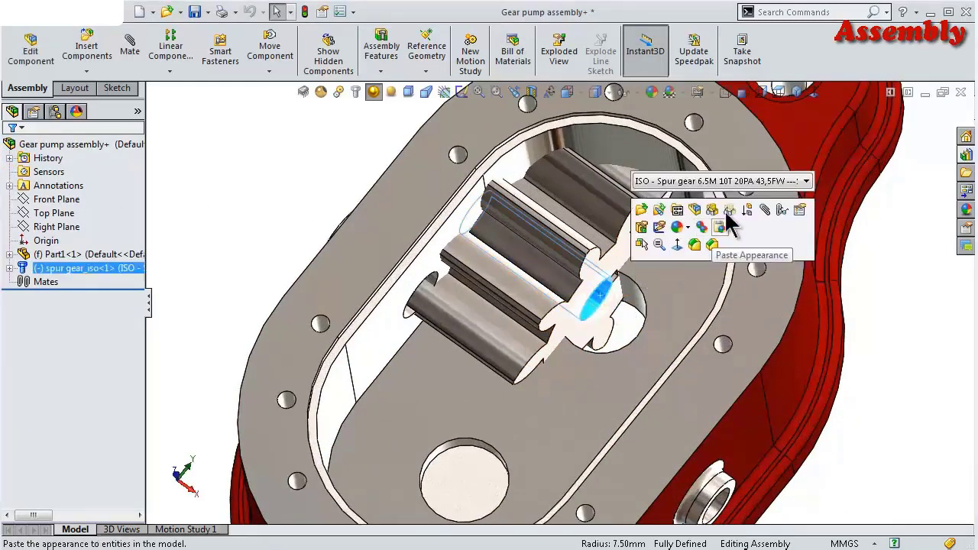
click(765, 208)
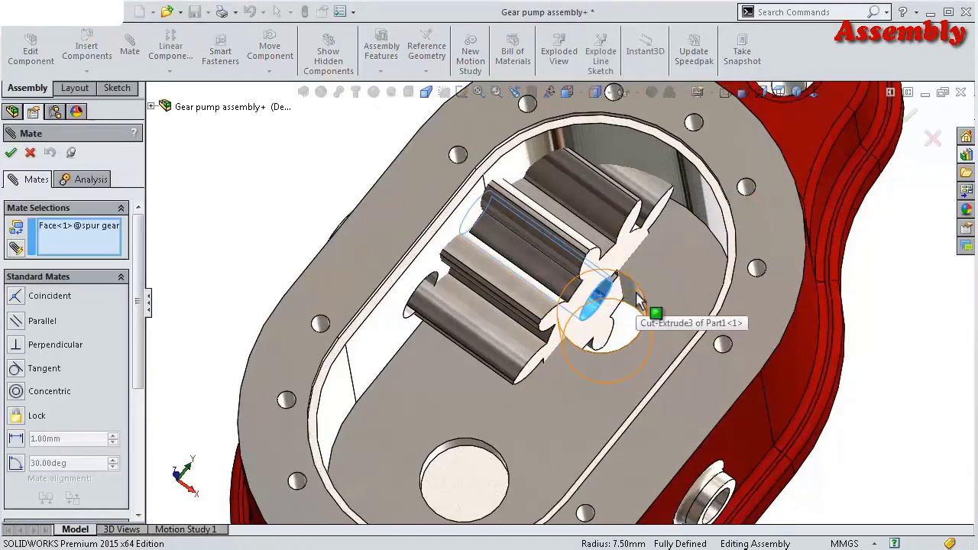
click(635, 293)
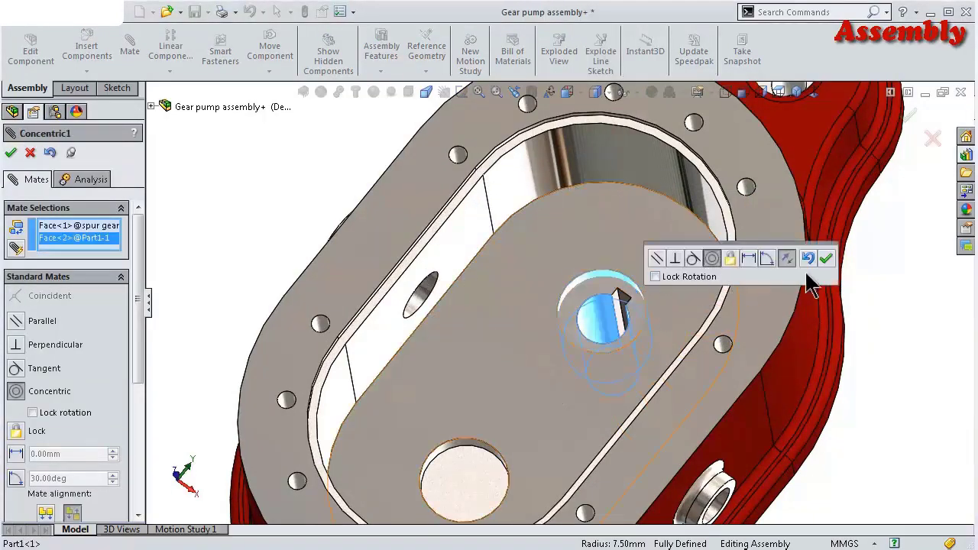
click(828, 259)
middle_drag(828, 318, 811, 376)
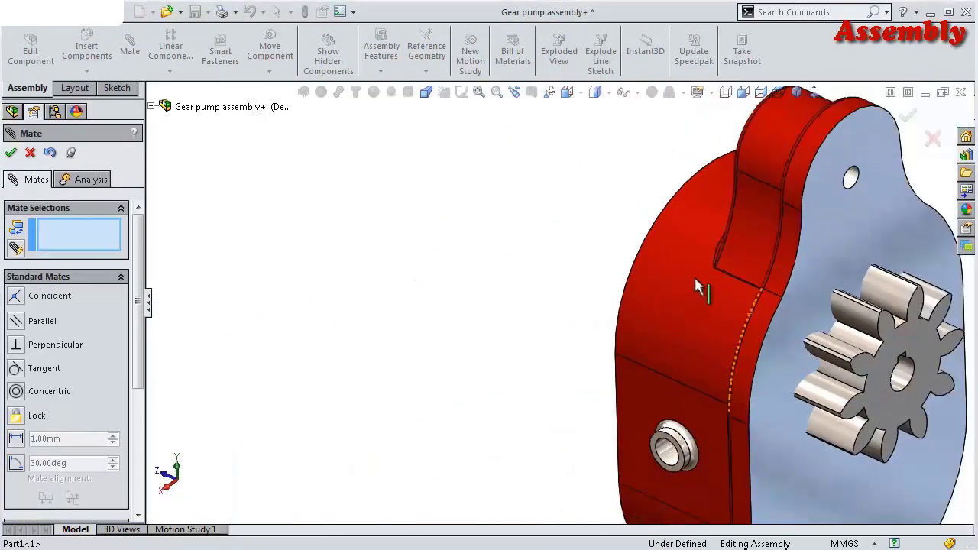
drag(811, 376, 522, 279)
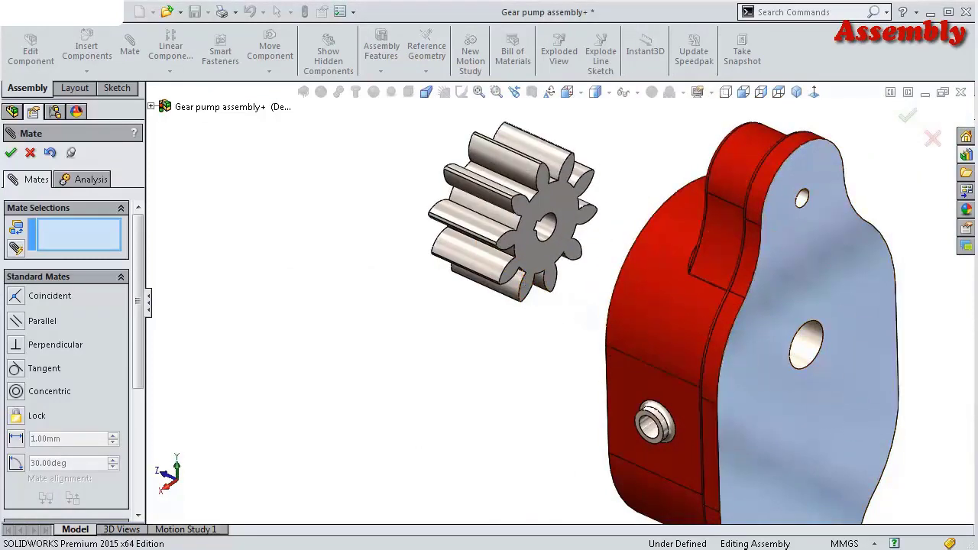
click(907, 117)
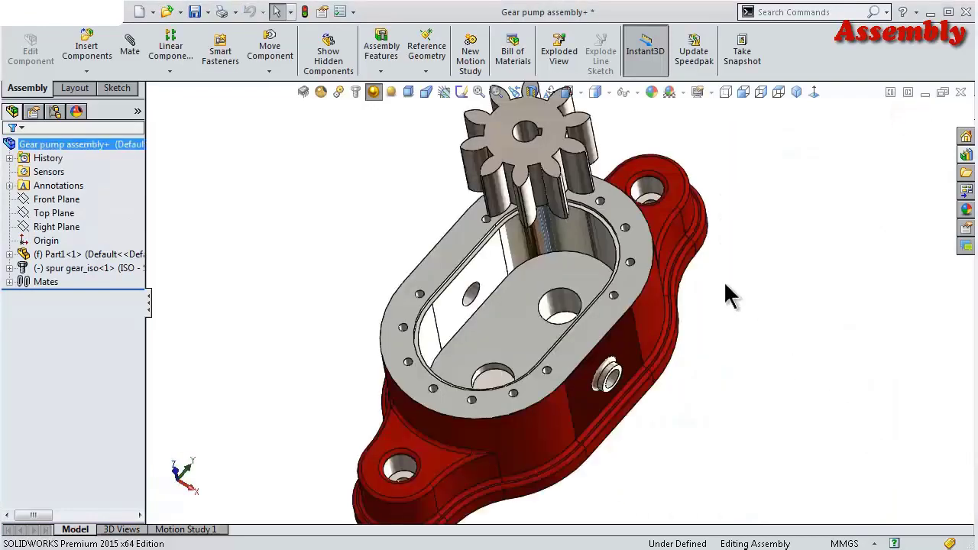
Push the gear down into the housing cavity and view the cover face straight on
mouse_move(723, 281)
middle_down()
mouse_move(654, 296)
mouse_move(615, 216)
mouse_move(659, 262)
mouse_move(572, 217)
middle_up()
mouse_move(562, 272)
mouse_down()
mouse_move(546, 391)
mouse_move(554, 378)
mouse_move(565, 382)
mouse_move(565, 252)
mouse_up()
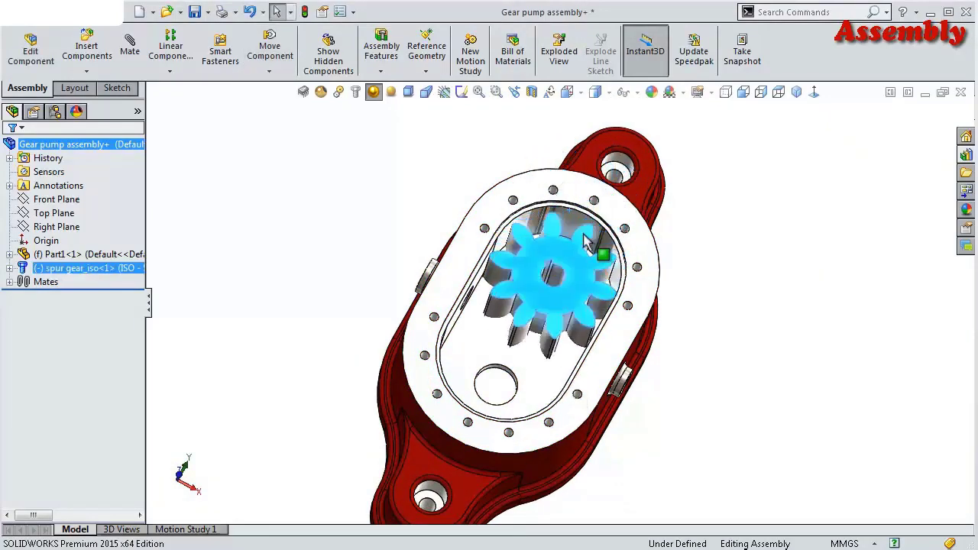
middle_drag(565, 252, 563, 289)
click(592, 348)
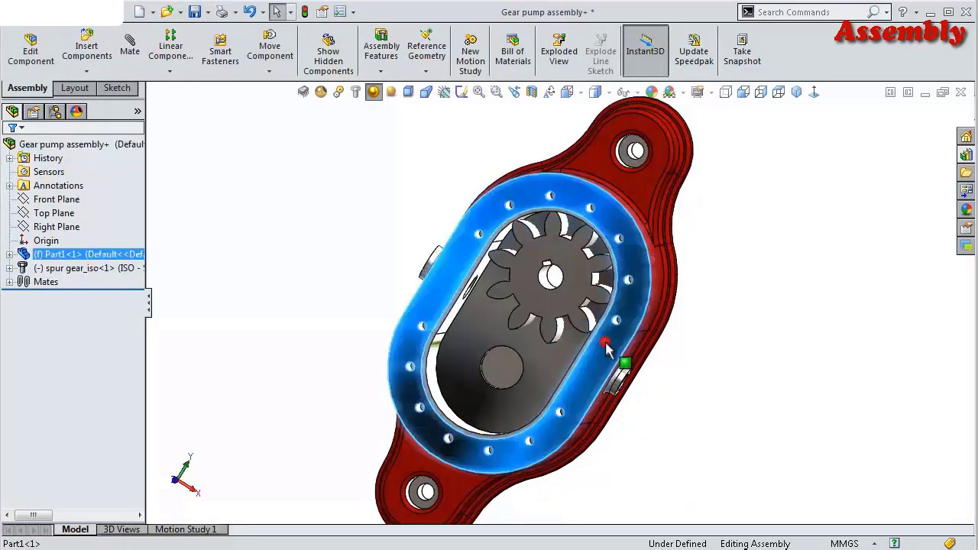
click(700, 292)
scroll(562, 258, down, 5)
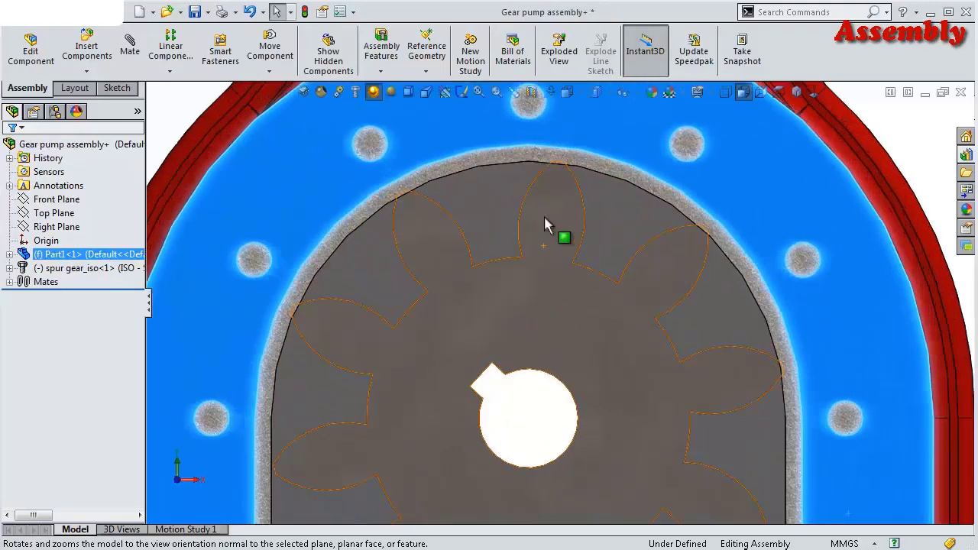
scroll(544, 216, down, 3)
Rotate the spur gear about its axis inside the housing, then orbit to an oblique view
click(547, 220)
drag(546, 219, 498, 211)
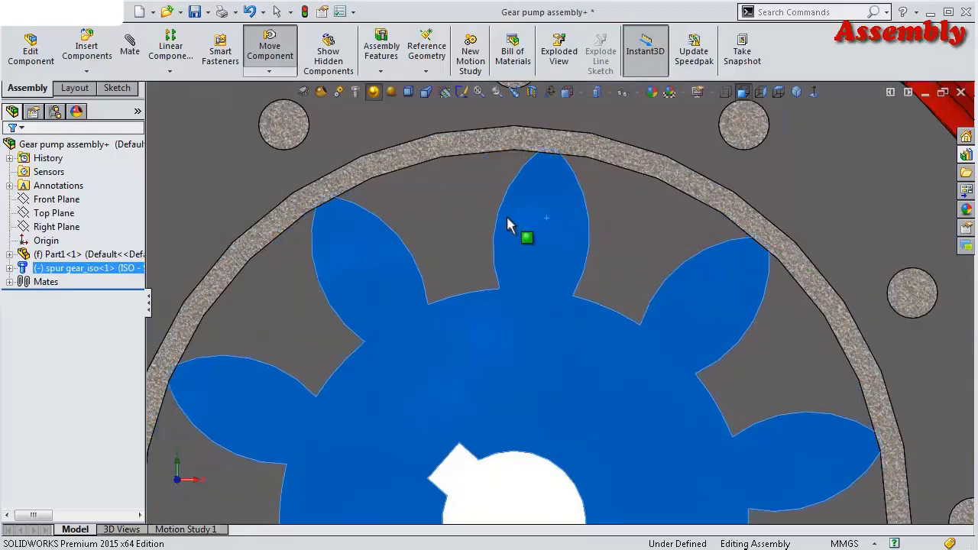
drag(497, 211, 744, 269)
key(Escape)
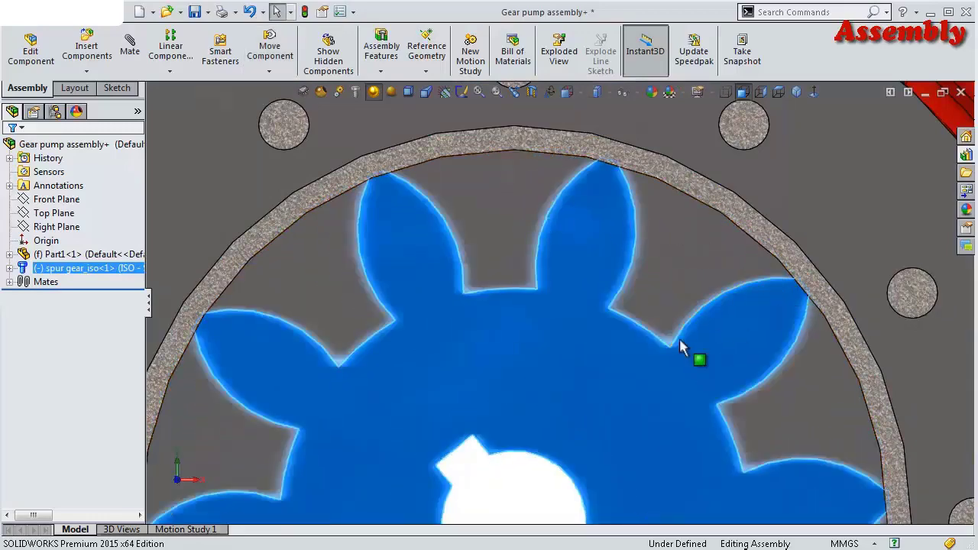
scroll(680, 338, up, 5)
mouse_move(585, 501)
middle_down()
mouse_move(551, 445)
mouse_move(501, 427)
mouse_move(509, 190)
mouse_move(469, 445)
middle_up()
scroll(364, 396, up, 3)
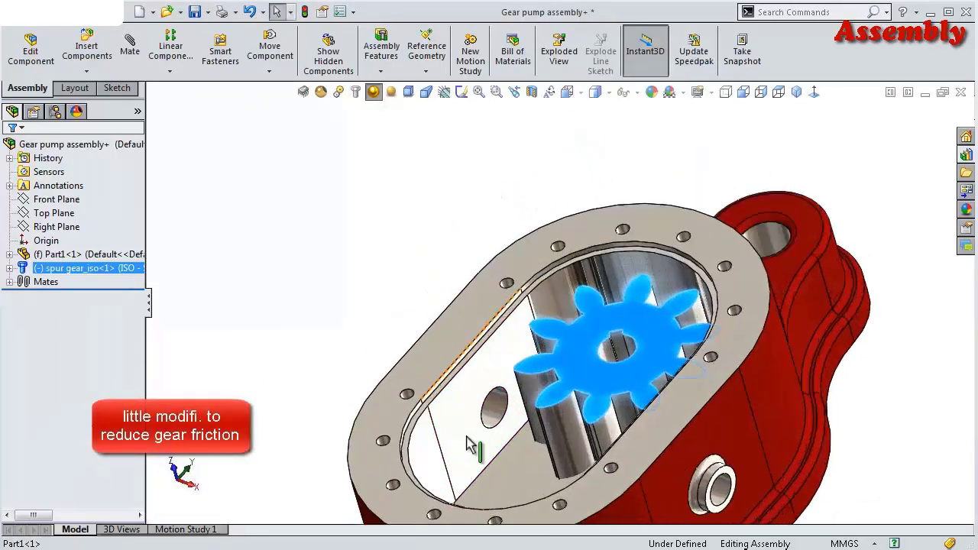
Edit Part1 in context and show the Extrude-Thin1 sketch dimensions
click(452, 371)
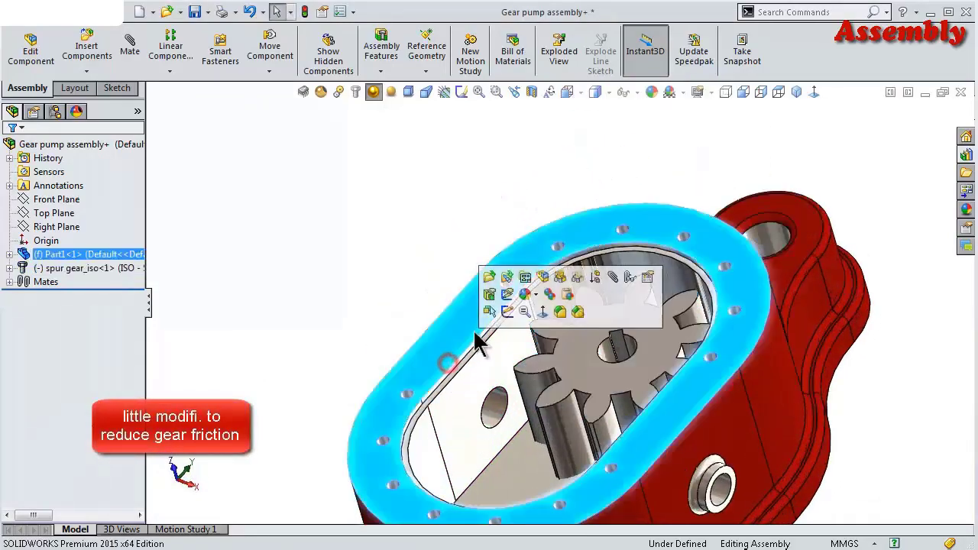
click(542, 279)
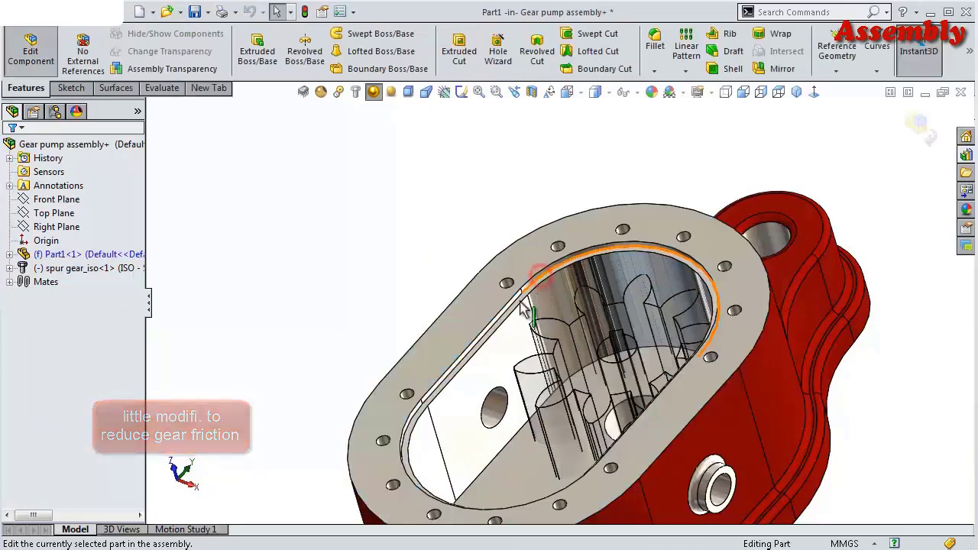
click(374, 416)
scroll(390, 470, up, 2)
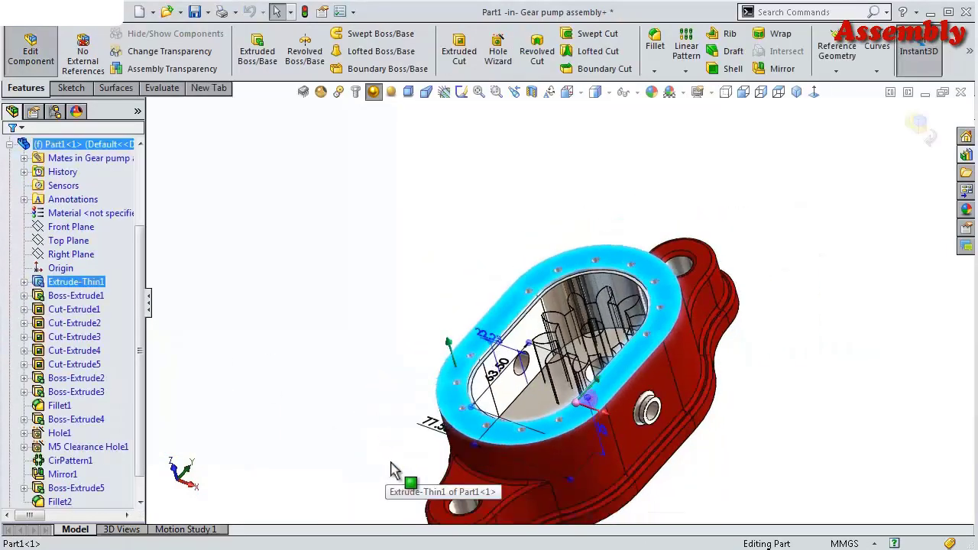
scroll(390, 469, down, 2)
scroll(459, 436, down, 2)
scroll(462, 430, down, 1)
scroll(466, 390, down, 2)
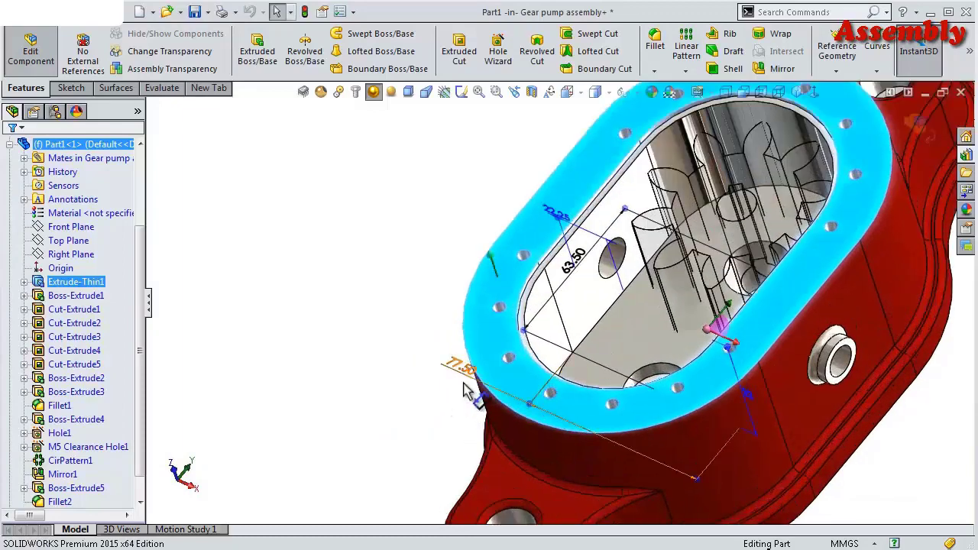
scroll(466, 392, down, 2)
Change the 77.50 mm housing dimension to 78 mm
double_click(471, 344)
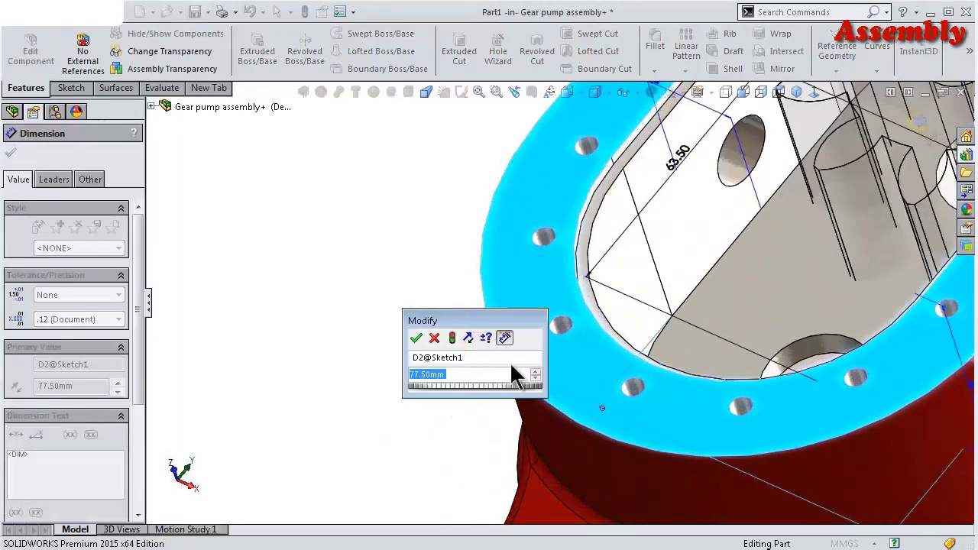
text(78)
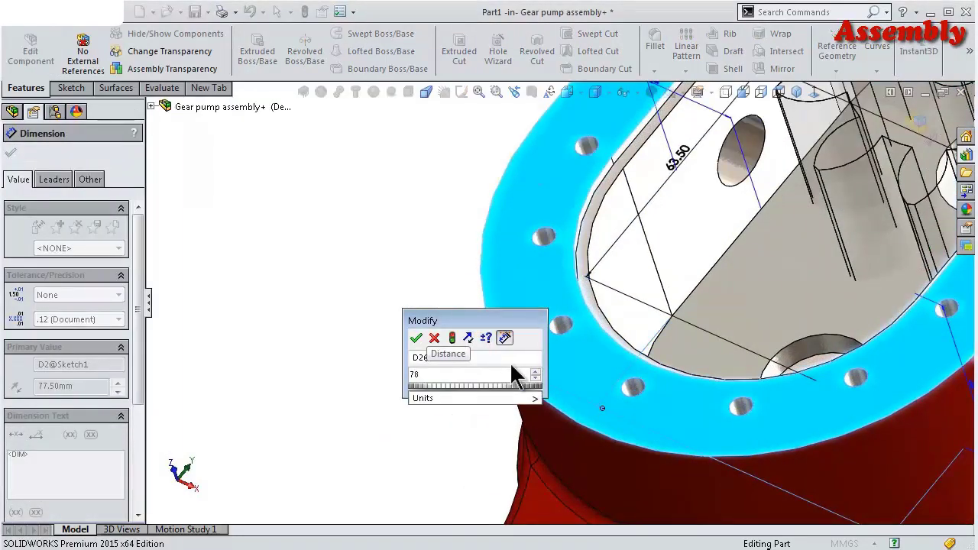
click(417, 339)
click(426, 324)
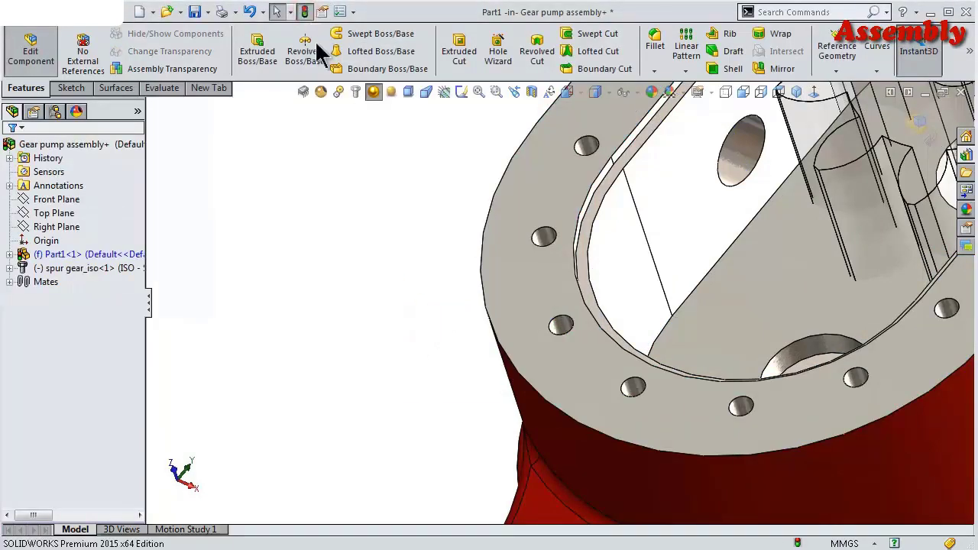
mouse_move(756, 306)
middle_down()
mouse_move(769, 207)
mouse_move(860, 157)
mouse_move(830, 186)
mouse_move(817, 260)
mouse_move(812, 214)
middle_up()
Return to the assembly and turn the gear in the enlarged cavity to check clearance
click(918, 90)
drag(812, 214, 771, 180)
click(861, 258)
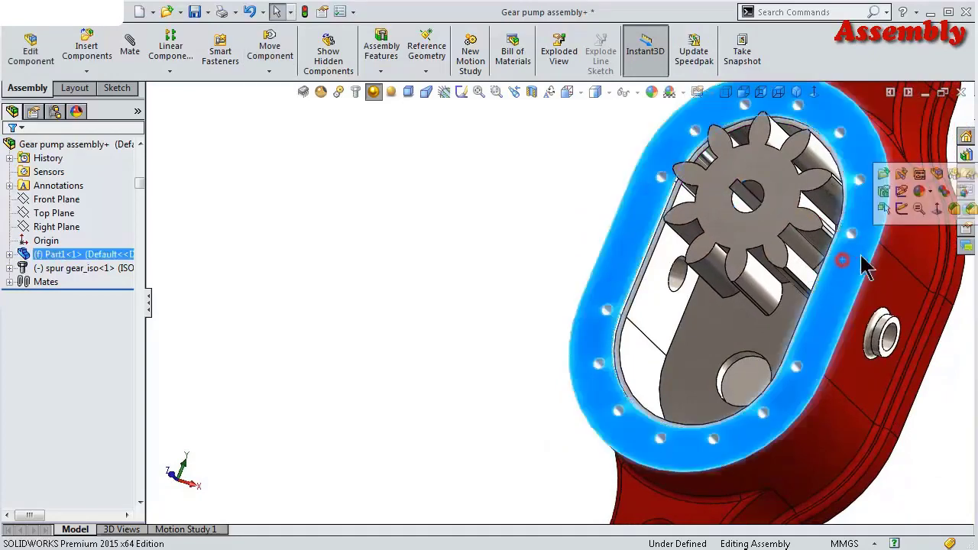
click(937, 208)
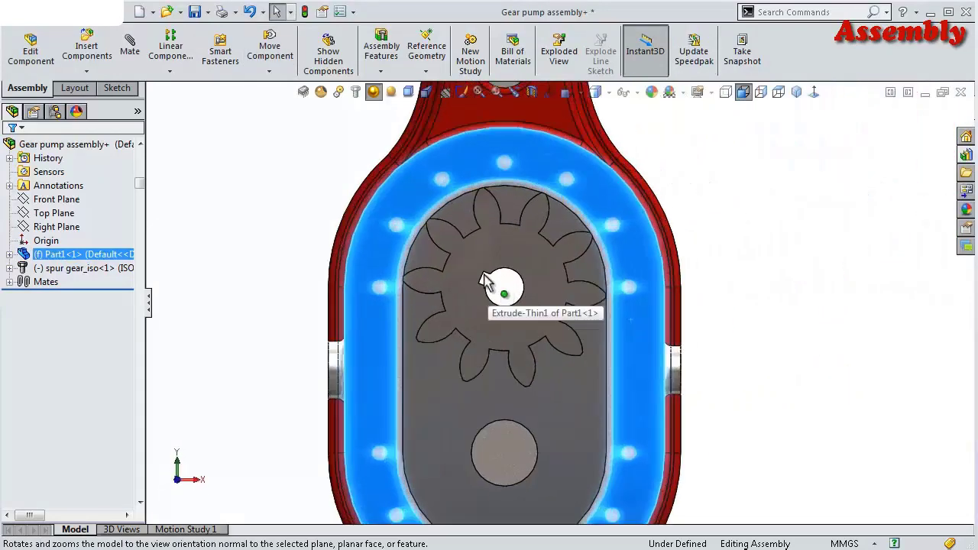
scroll(497, 260, down, 3)
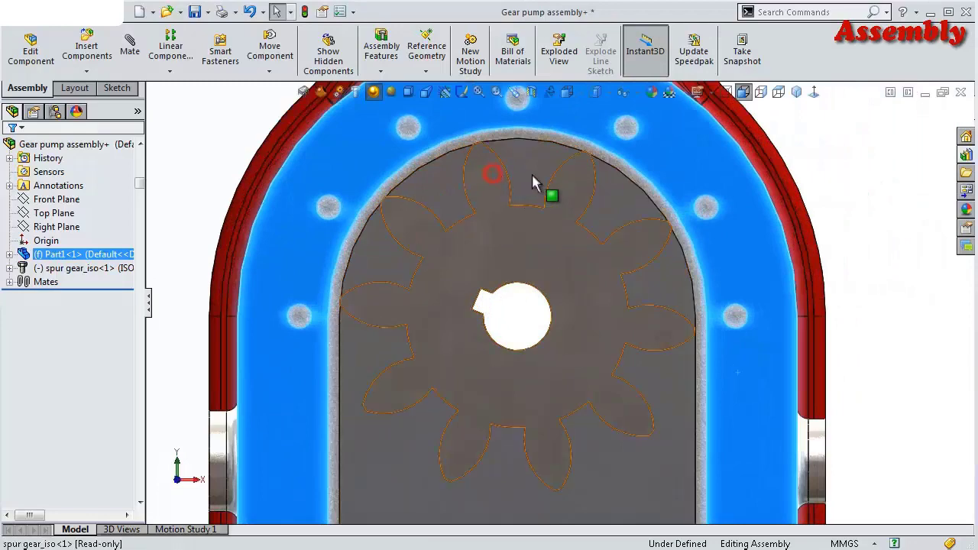
drag(533, 176, 620, 311)
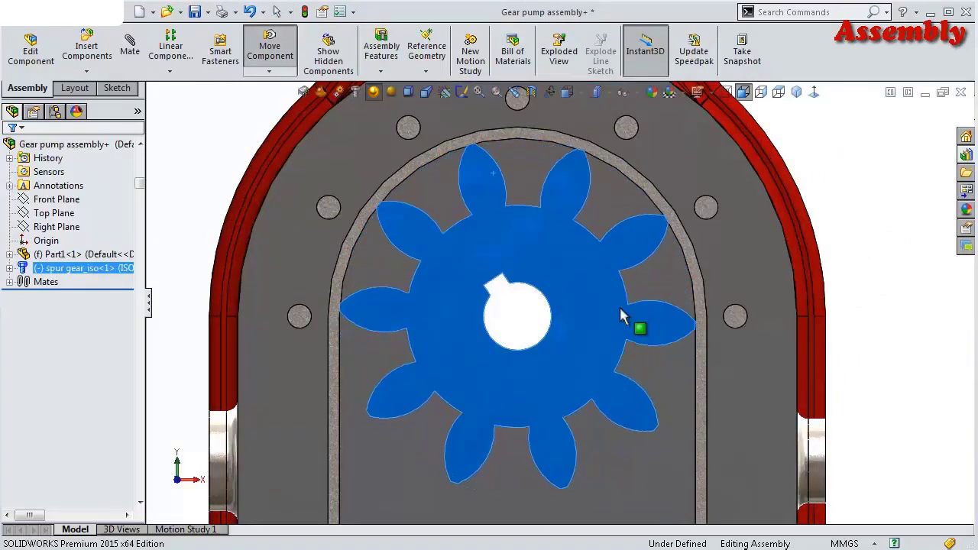
drag(621, 315, 620, 429)
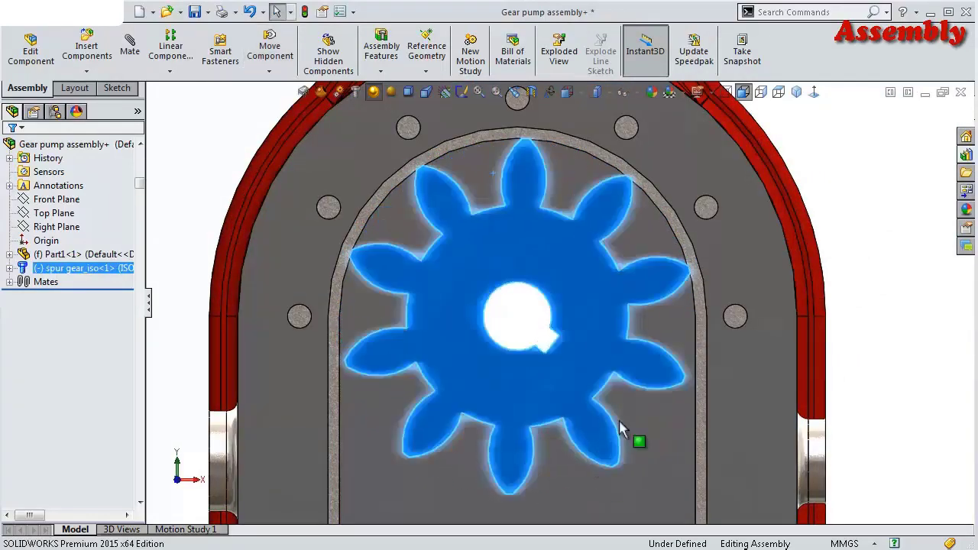
scroll(847, 353, up, 5)
click(850, 340)
Lift the spur gear partway up out of the housing cavity
mouse_move(787, 386)
middle_down()
mouse_move(723, 356)
mouse_move(694, 246)
mouse_move(699, 262)
mouse_move(659, 221)
mouse_move(665, 296)
middle_up()
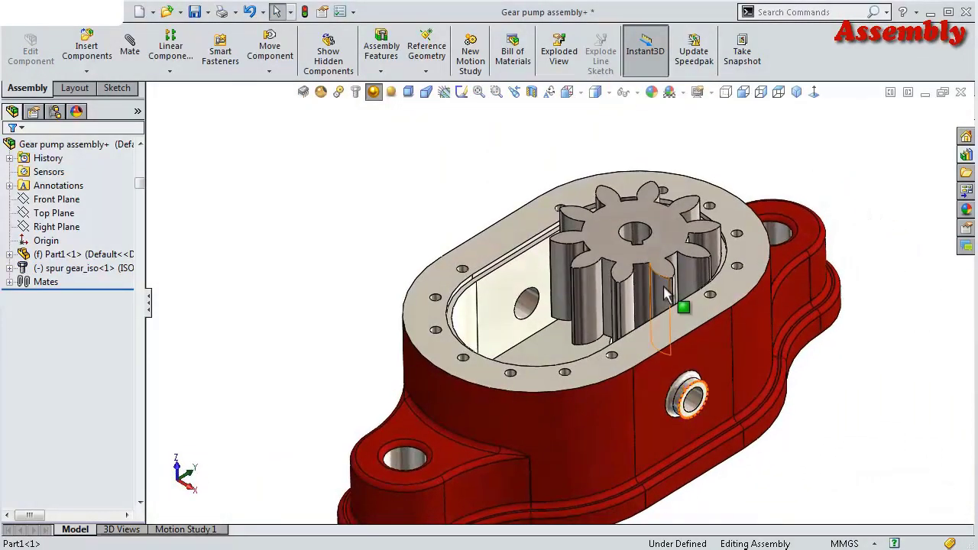
drag(638, 238, 649, 217)
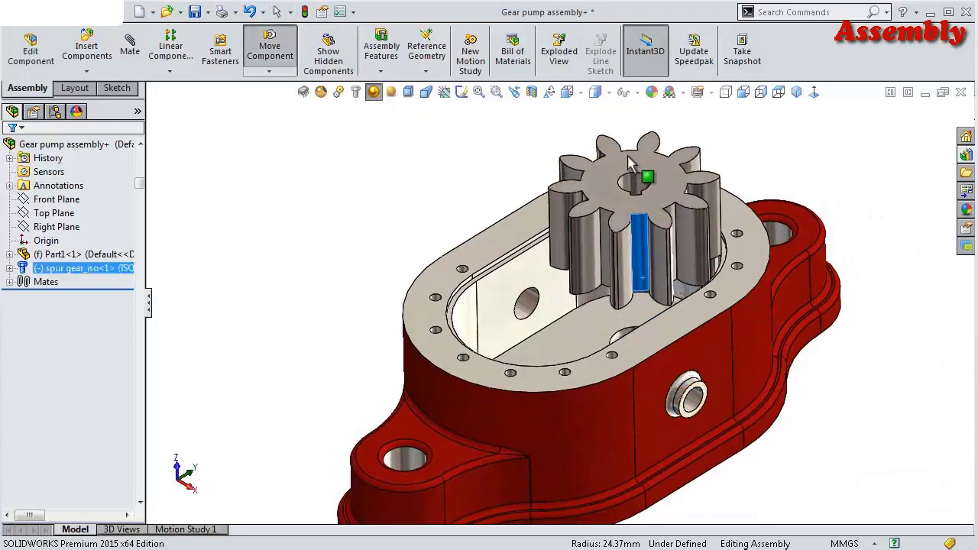
middle_drag(650, 267, 646, 269)
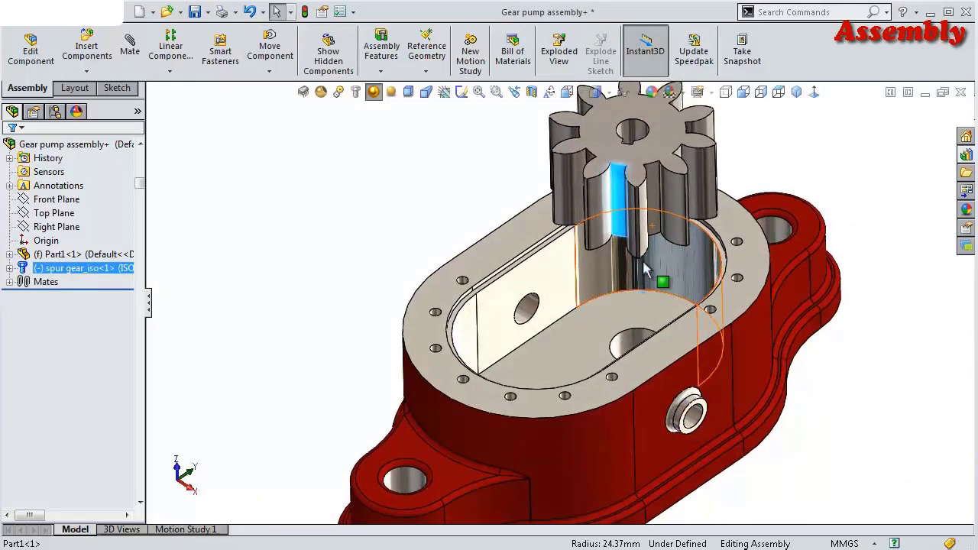
Insert Part5 bushing and seal beside the housing
click(91, 61)
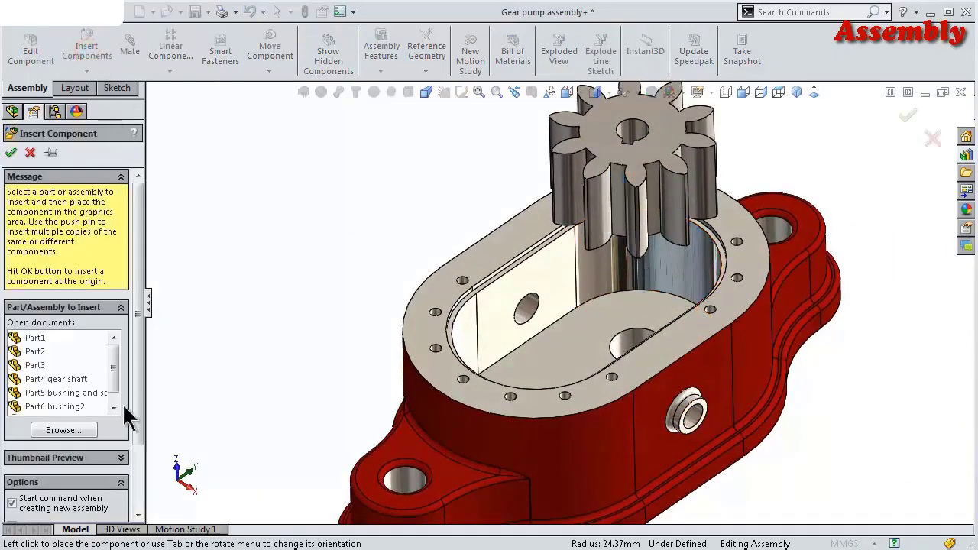
click(65, 379)
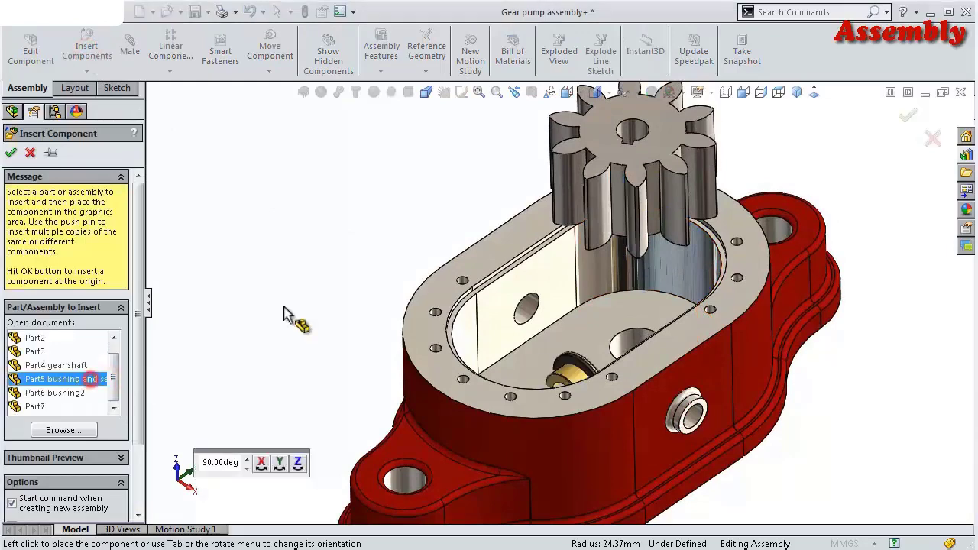
click(324, 246)
Insert Part6 bushing2 beside the housing
click(86, 61)
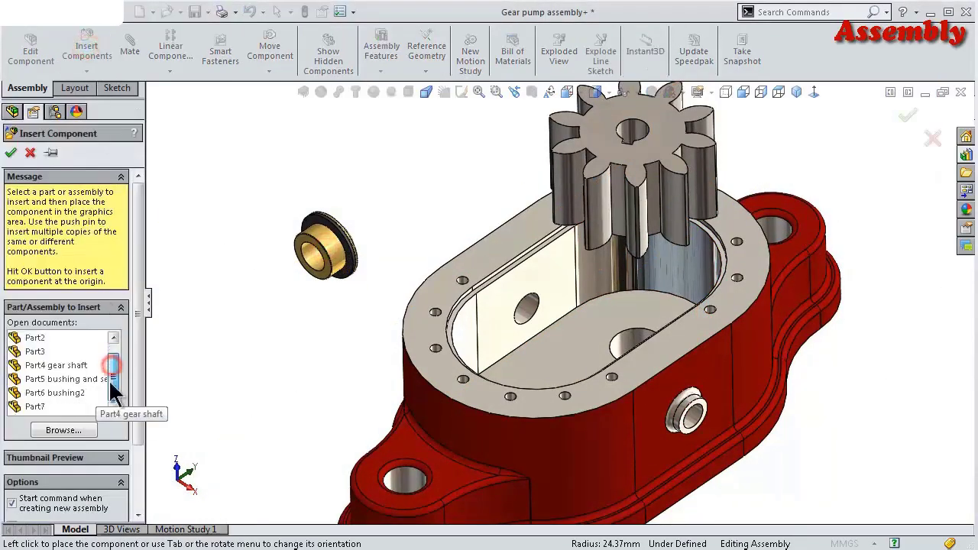
scroll(108, 379, down, 1)
click(73, 391)
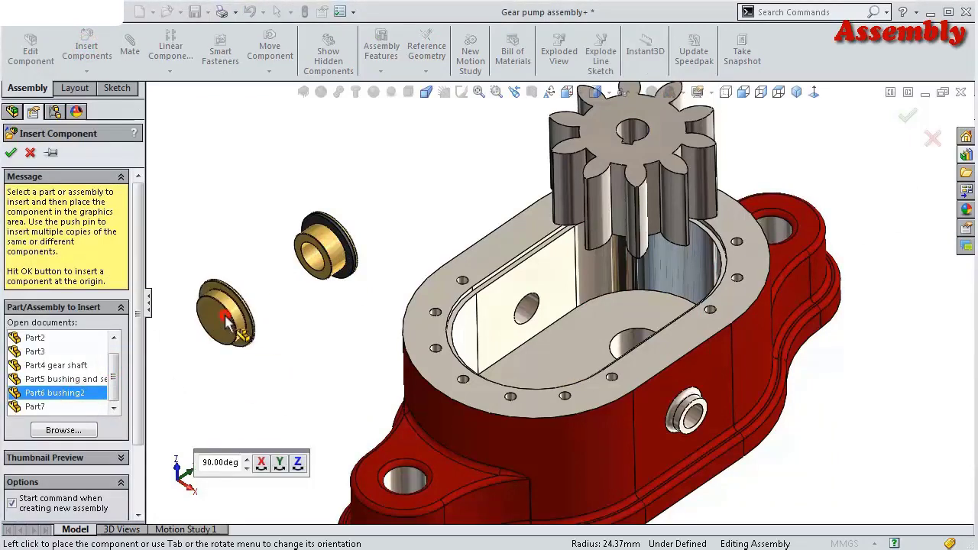
click(236, 325)
scroll(287, 229, down, 3)
Mate the first bushing's outer face concentric with a housing bore, flipping its alignment
click(367, 273)
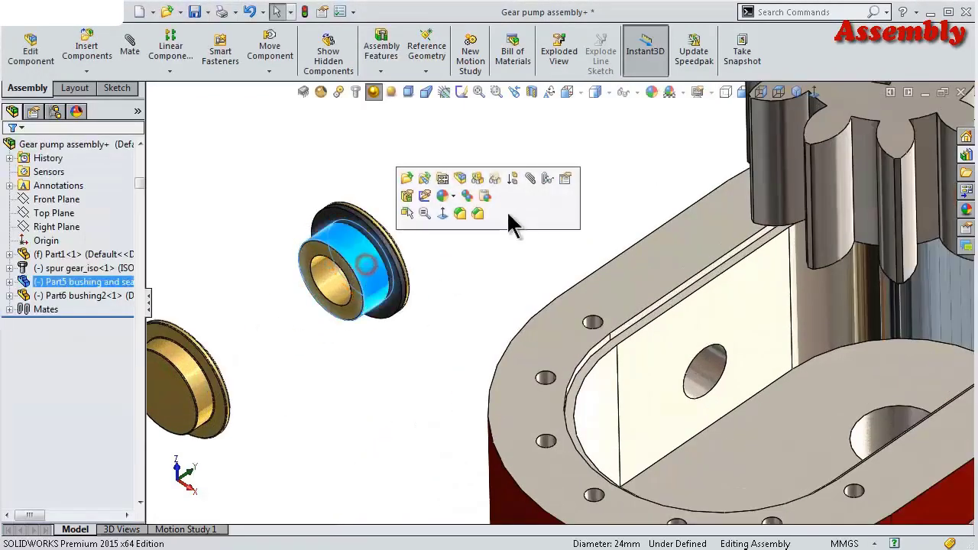
click(528, 176)
scroll(812, 375, up, 3)
scroll(810, 367, down, 2)
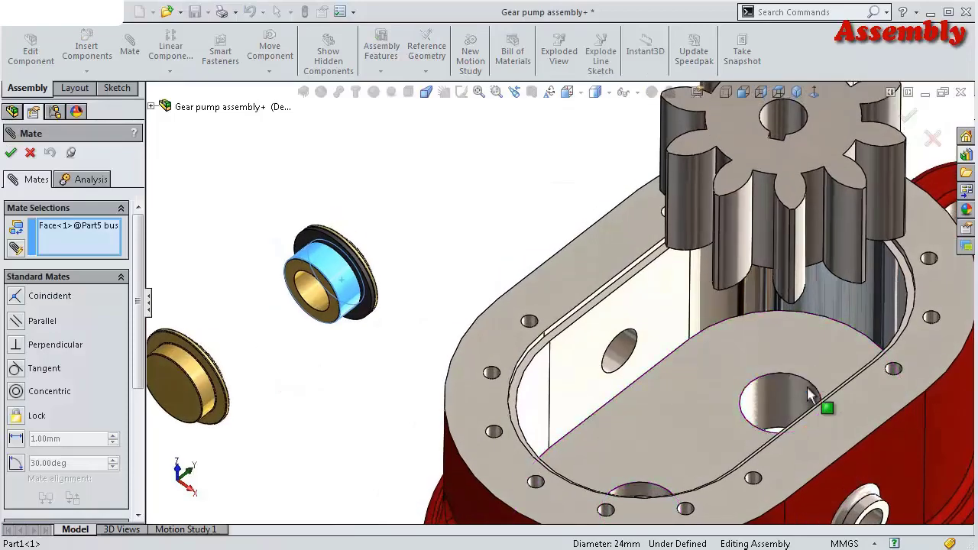
click(787, 396)
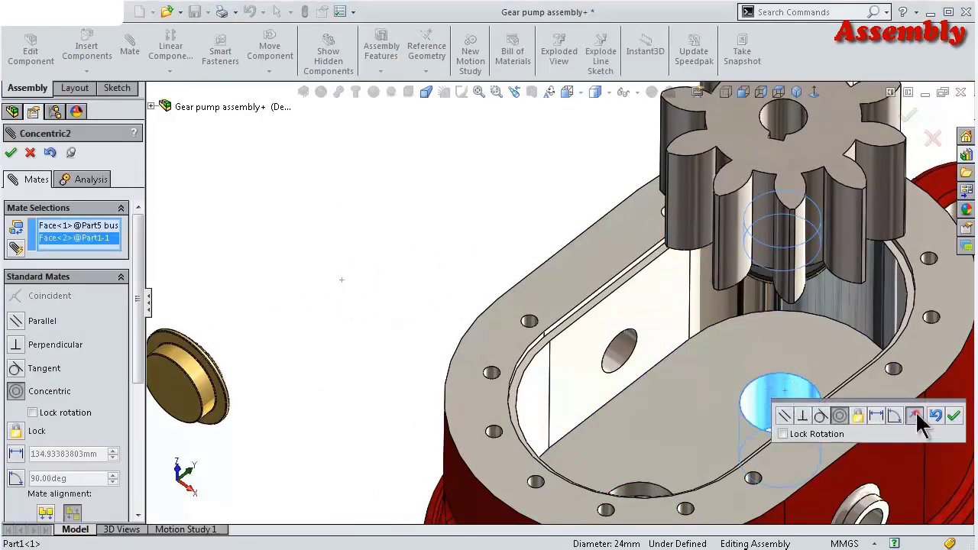
click(915, 412)
click(953, 414)
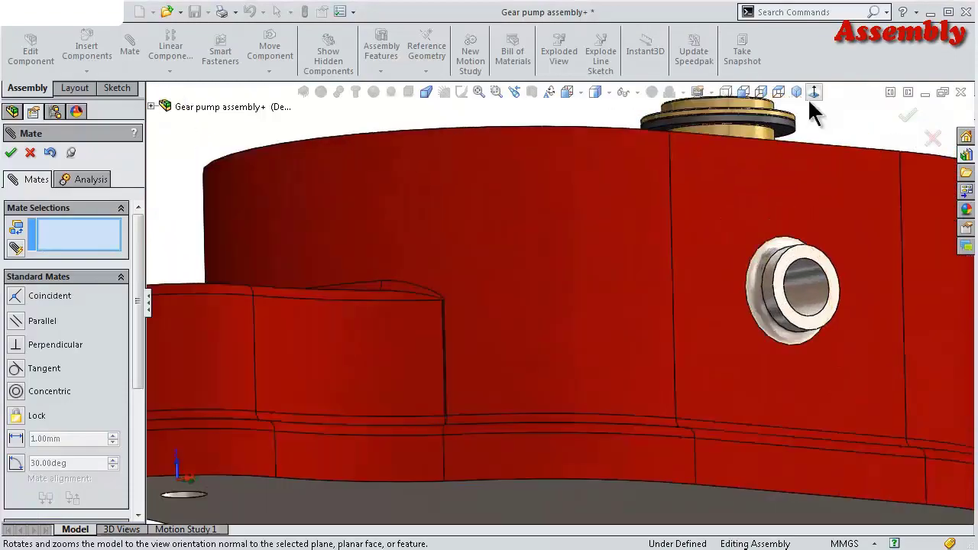
Seat the first bushing's flange coincident on the housing floor
mouse_move(815, 109)
middle_down()
mouse_move(731, 201)
mouse_move(710, 389)
middle_up()
click(711, 189)
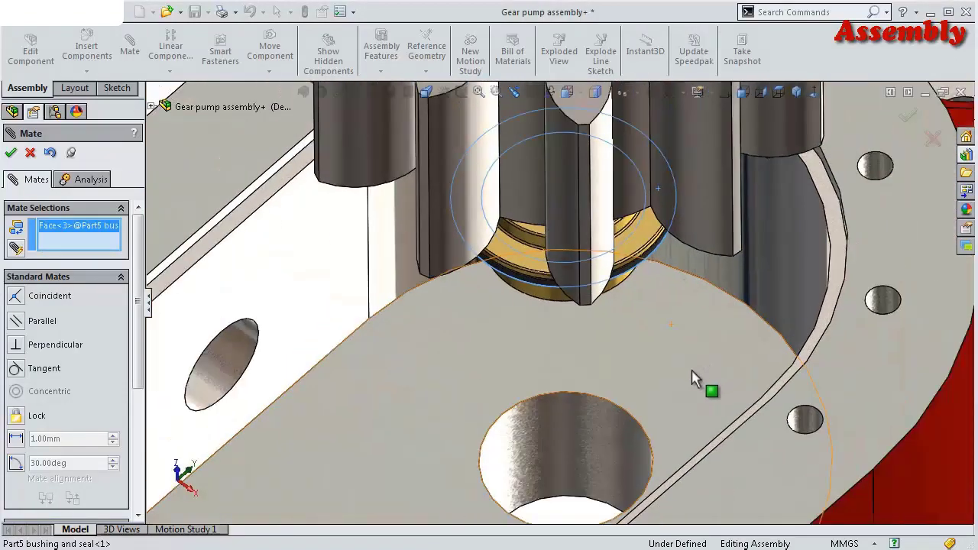
click(664, 393)
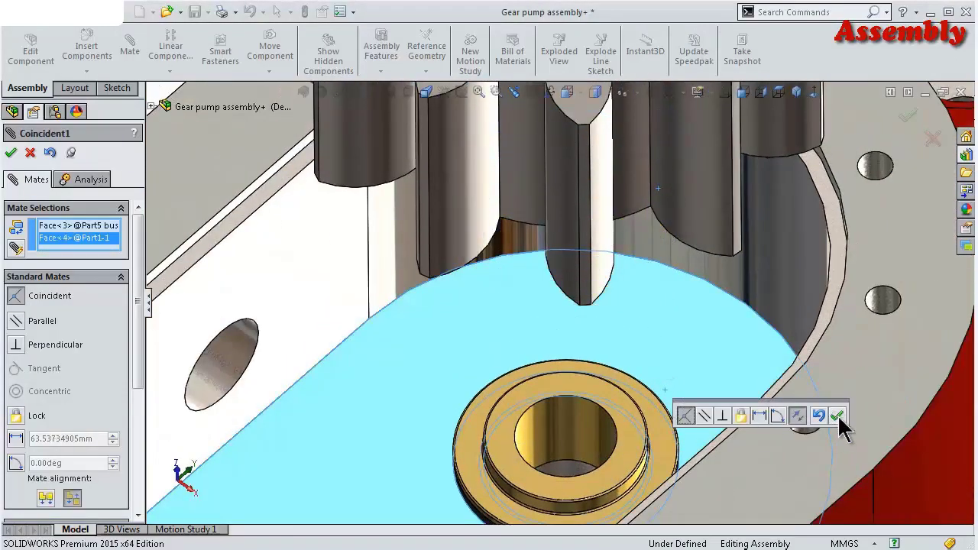
click(838, 415)
middle_drag(836, 417, 749, 419)
scroll(611, 408, up, 3)
middle_drag(611, 408, 609, 416)
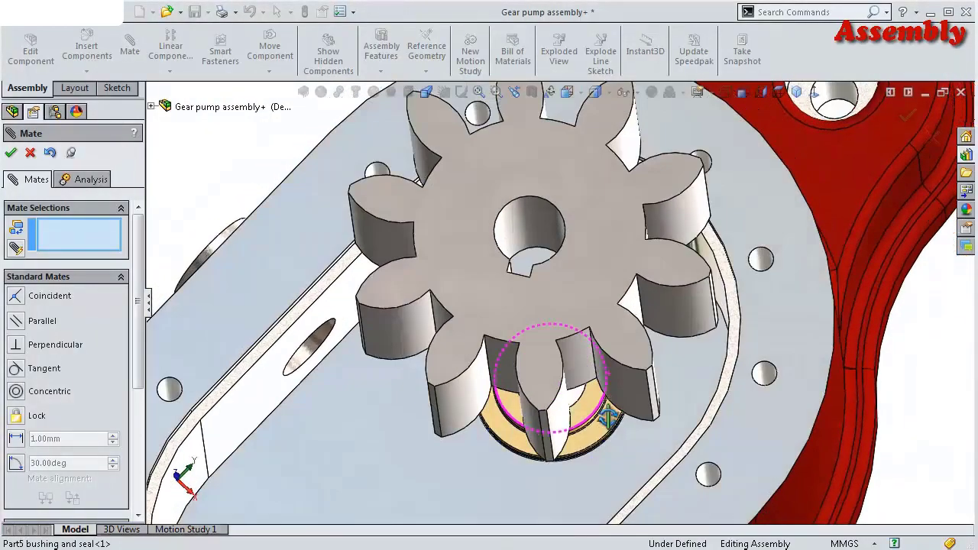
scroll(609, 417, down, 3)
middle_drag(604, 359, 339, 323)
scroll(283, 340, up, 2)
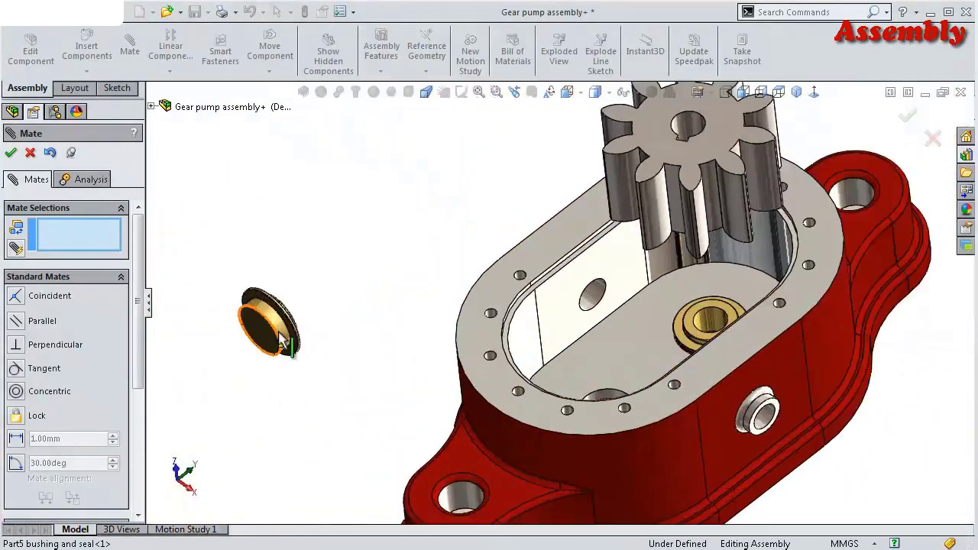
Make the loose bushing concentric with the remaining floor hole
click(281, 336)
middle_drag(457, 334, 460, 363)
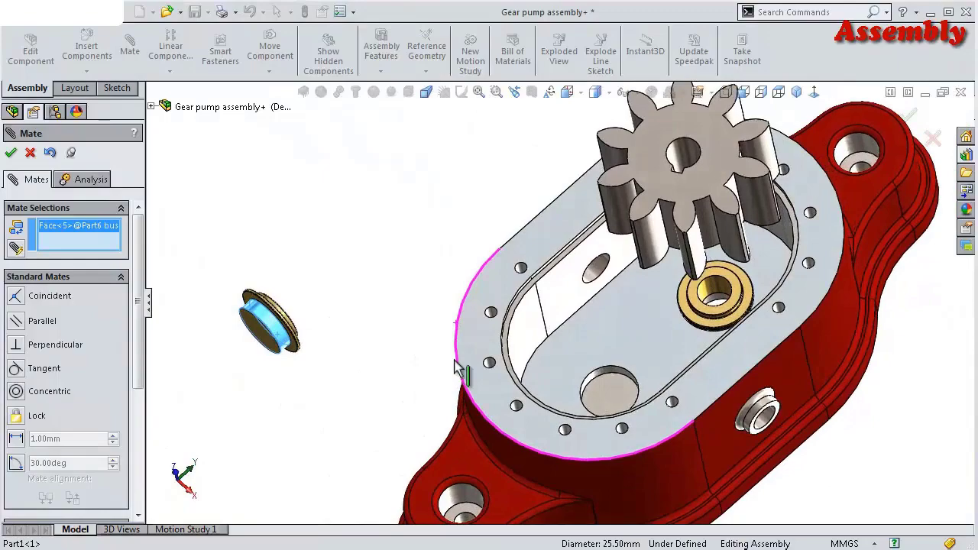
click(603, 376)
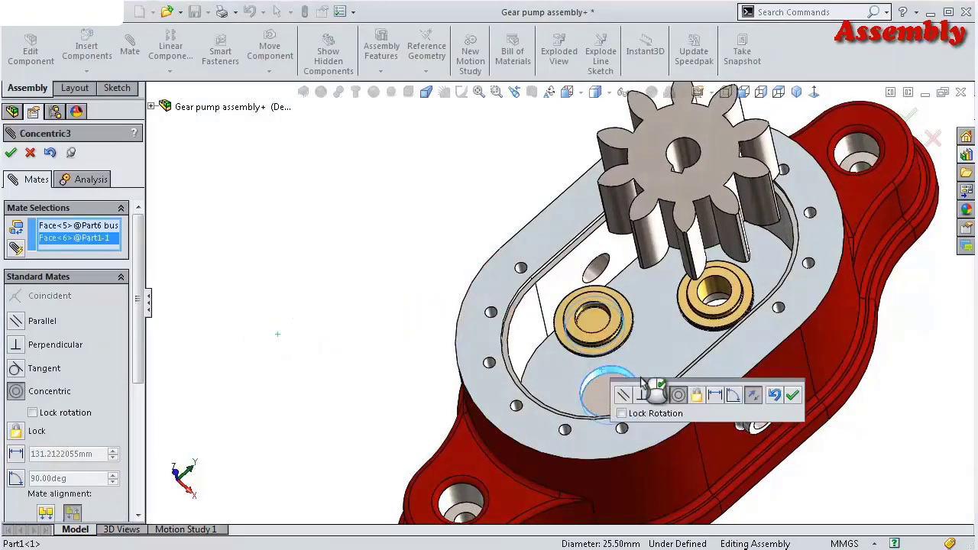
click(792, 395)
Mate the second bushing's bottom face flush with the hole seat
mouse_move(792, 397)
middle_down()
mouse_move(623, 219)
mouse_move(576, 220)
middle_up()
scroll(585, 221, down, 3)
scroll(558, 245, down, 3)
click(547, 254)
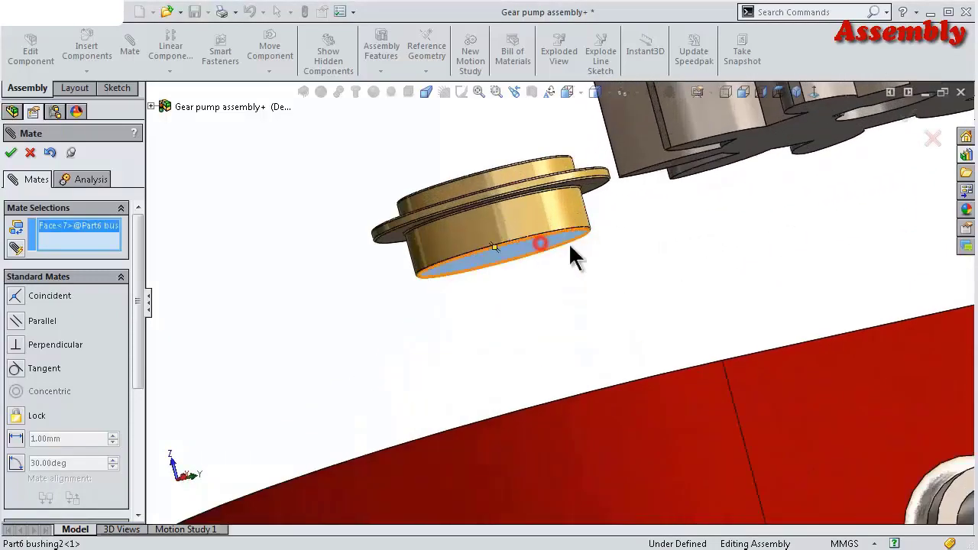
middle_drag(572, 255, 626, 364)
scroll(639, 406, up, 3)
click(550, 492)
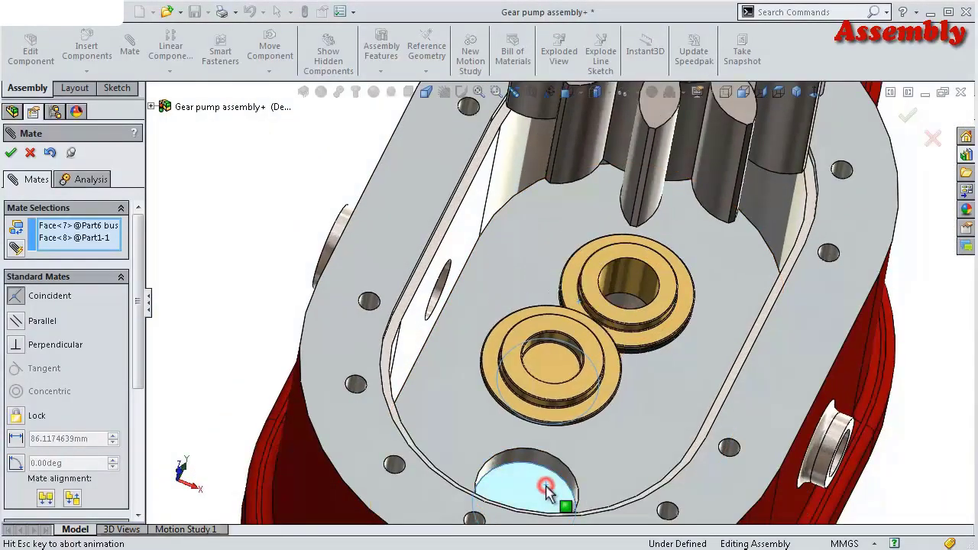
click(717, 491)
mouse_move(665, 295)
middle_down()
mouse_move(562, 334)
mouse_move(611, 334)
mouse_move(624, 308)
middle_up()
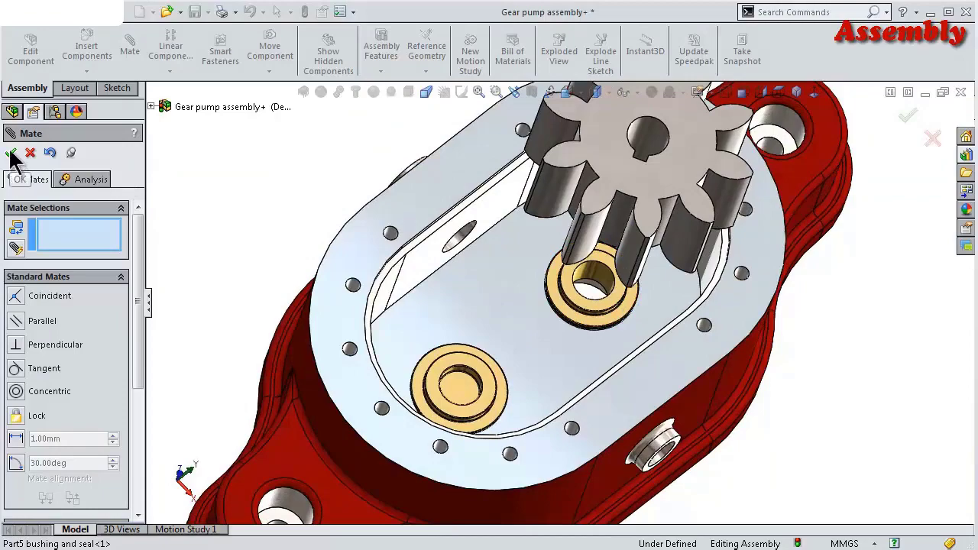
Mate the gear's bottom face coincident to the bushing's top face
middle_drag(617, 258, 697, 359)
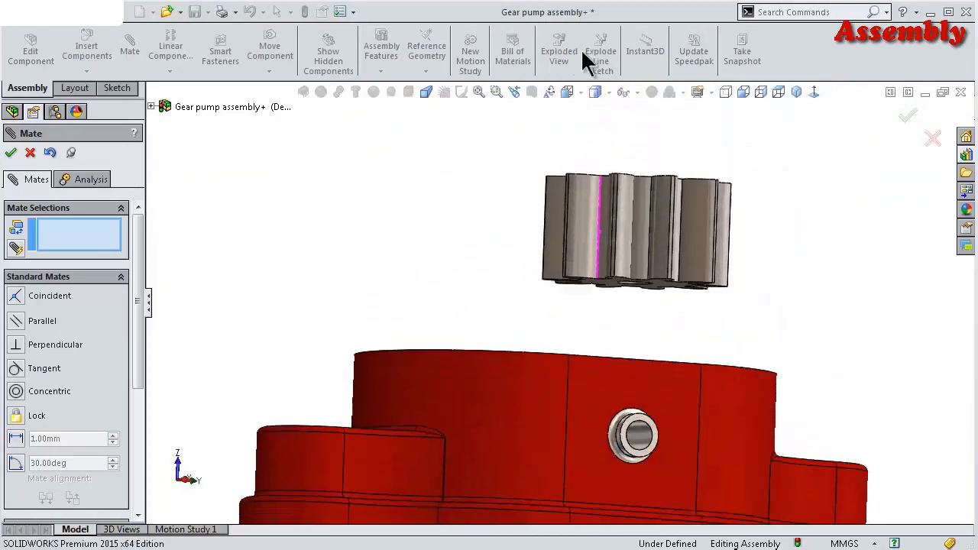
scroll(695, 357, down, 2)
click(605, 288)
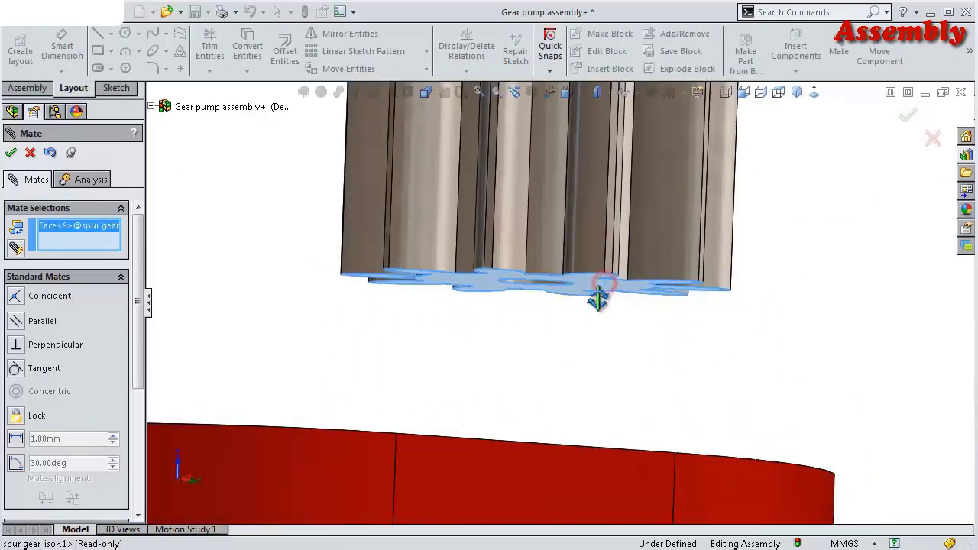
mouse_move(599, 295)
middle_down()
mouse_move(596, 428)
mouse_move(607, 478)
middle_up()
click(564, 468)
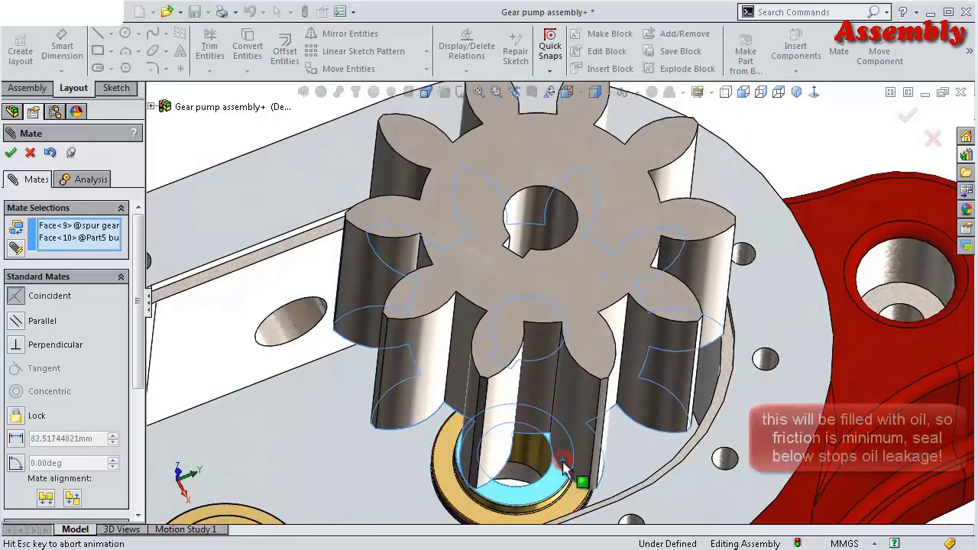
click(732, 488)
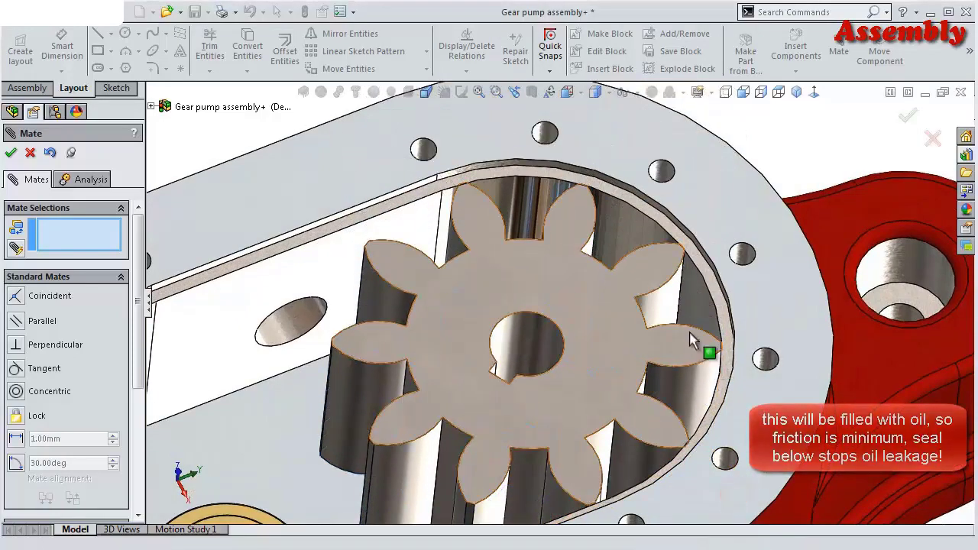
Review the seated gear from above and close the Mate PropertyManager
middle_drag(710, 343, 681, 284)
click(548, 264)
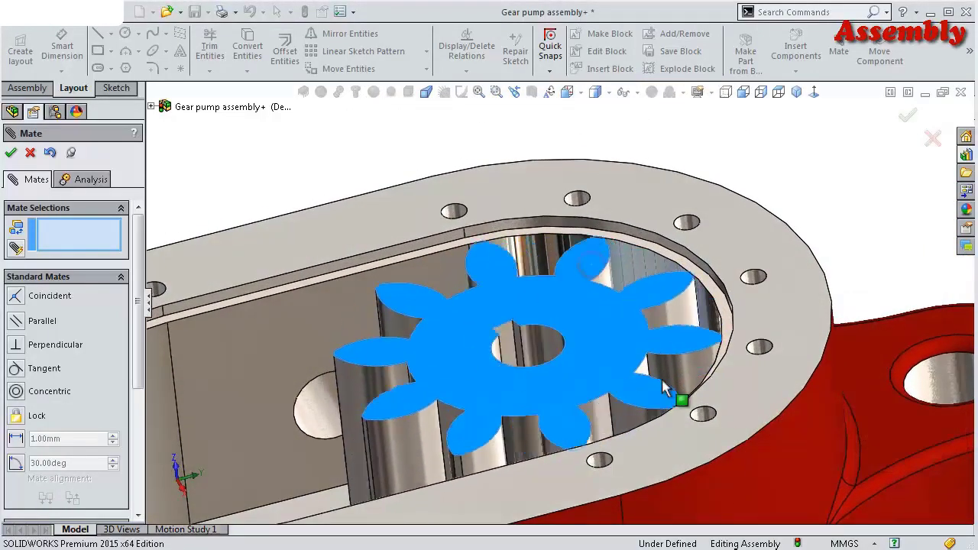
click(586, 364)
mouse_move(585, 365)
middle_down()
mouse_move(611, 350)
mouse_move(625, 468)
mouse_move(593, 436)
mouse_move(563, 428)
mouse_move(560, 404)
middle_up()
scroll(560, 403, up, 3)
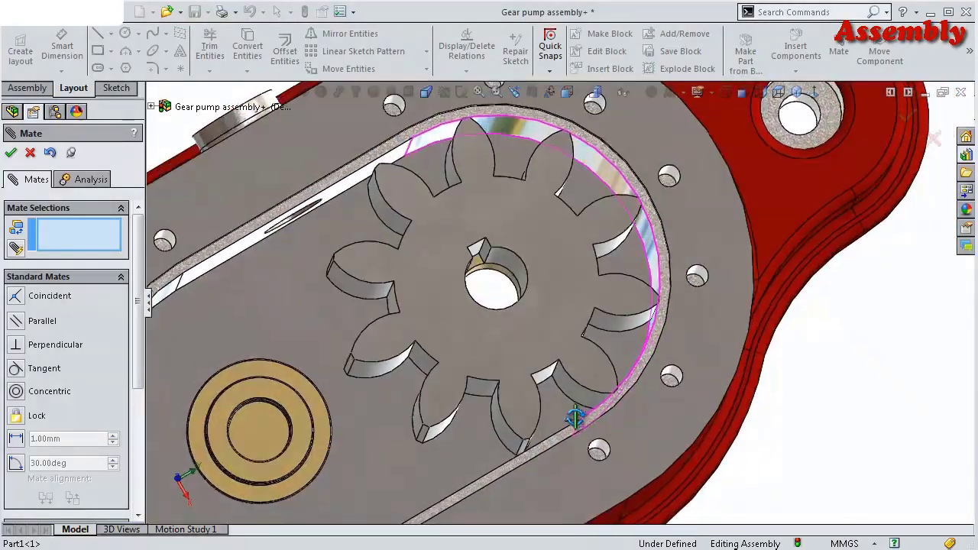
scroll(573, 415, up, 3)
scroll(581, 424, up, 2)
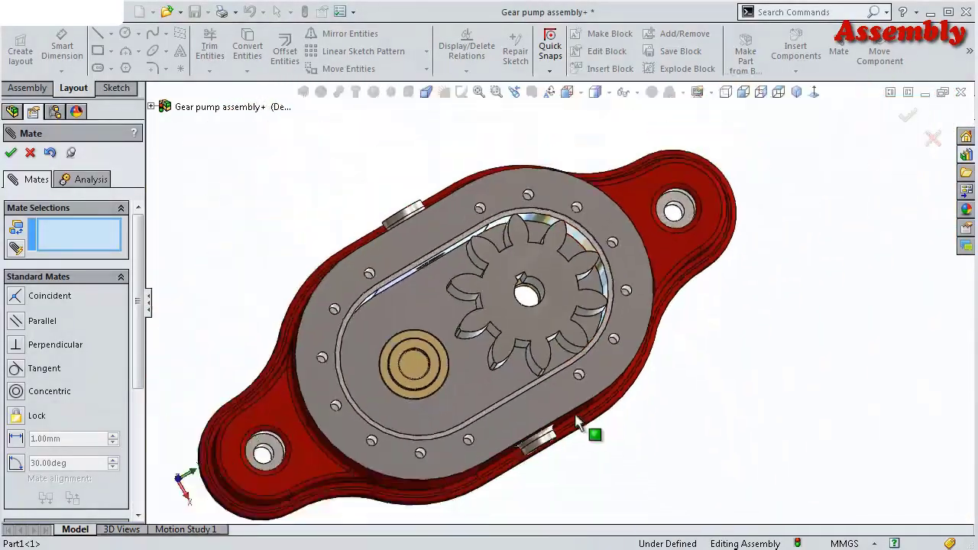
click(12, 152)
Drag in a second Toolbox spur gear and give it face width 45 and keyway None
click(962, 157)
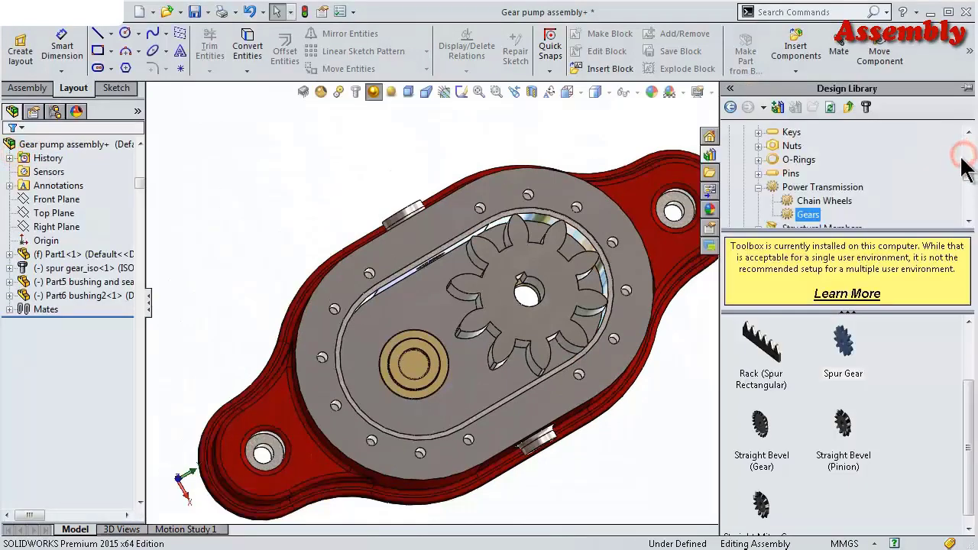
drag(847, 359, 269, 259)
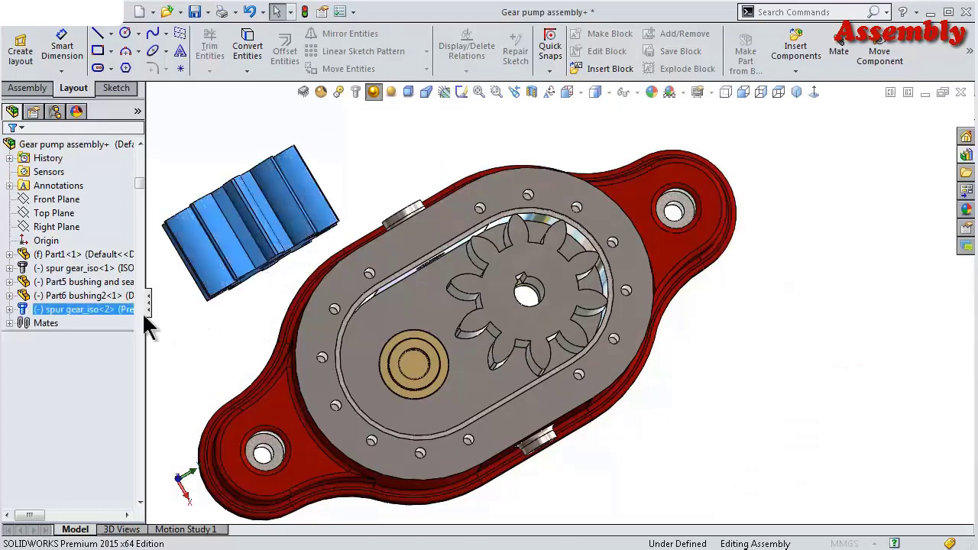
scroll(133, 297, down, 3)
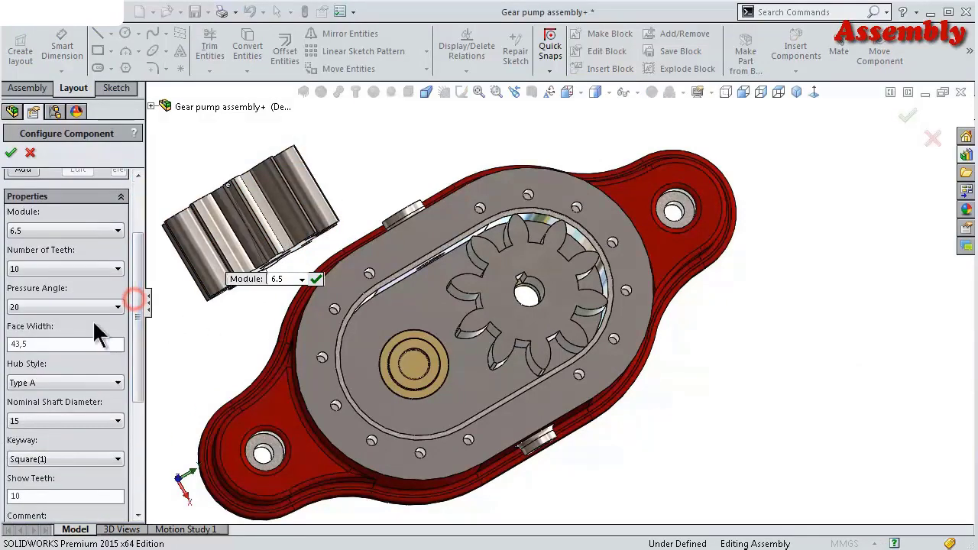
double_click(56, 344)
text(45)
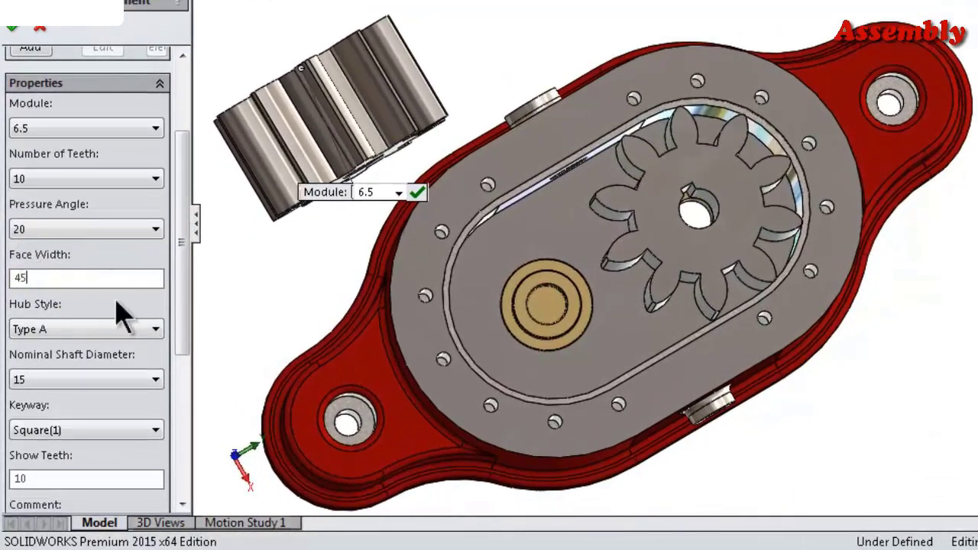
scroll(184, 308, down, 2)
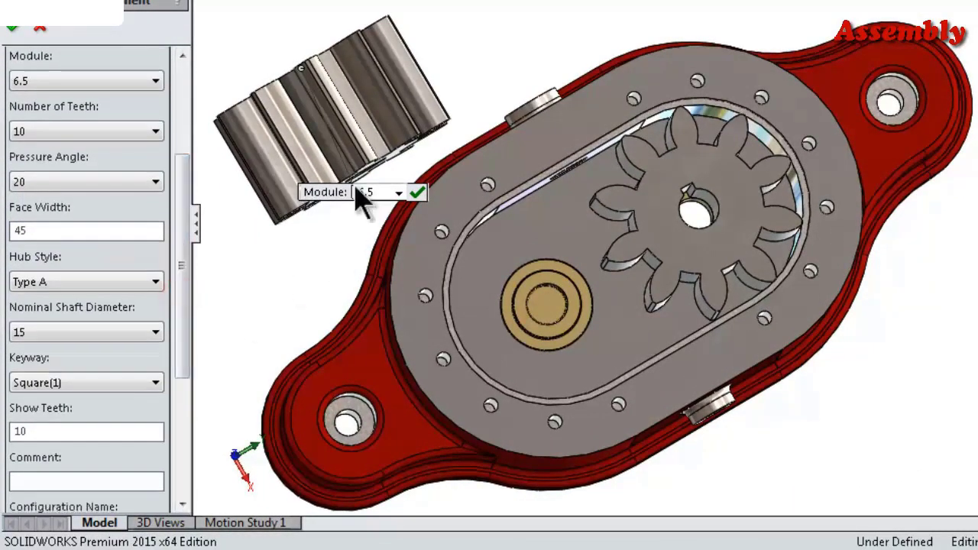
middle_drag(371, 212, 386, 172)
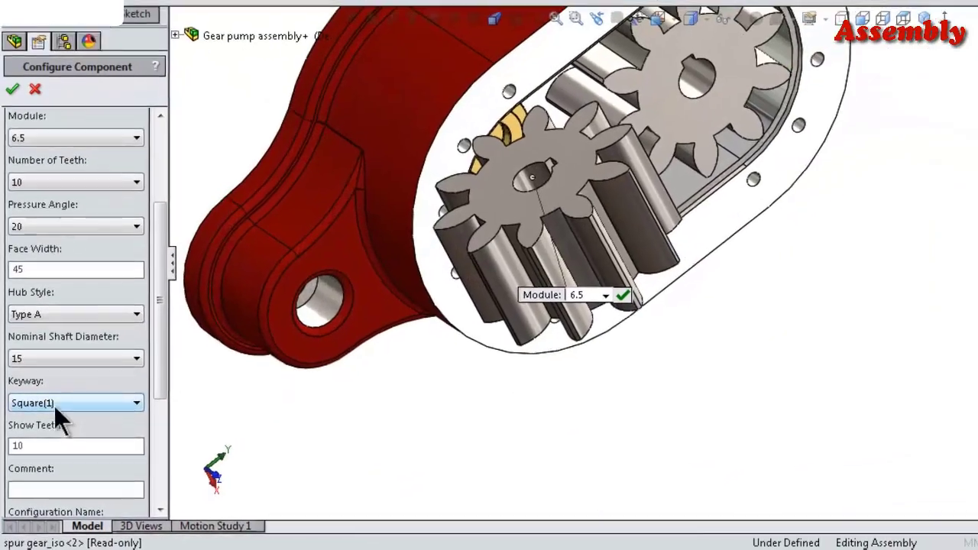
click(47, 414)
click(52, 429)
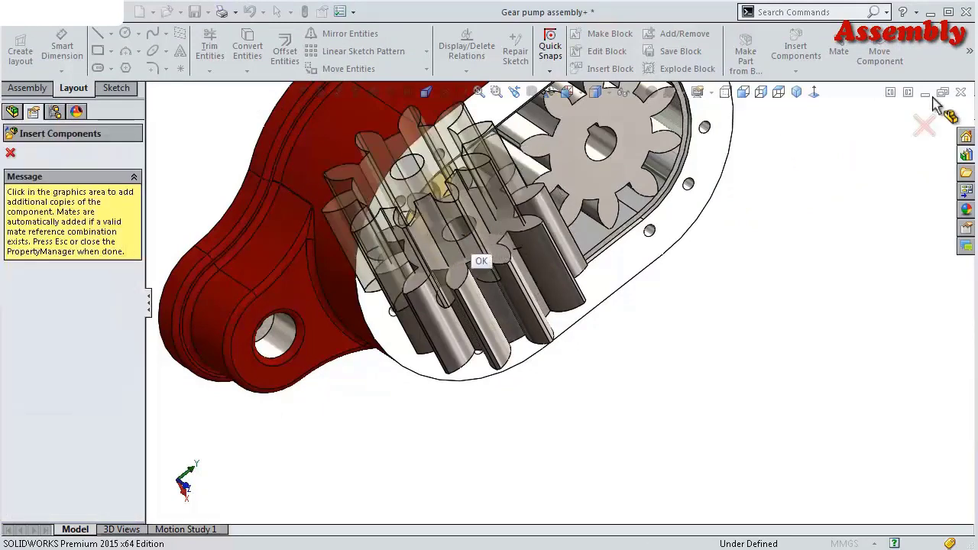
Make the new gear concentric with the Part6 bushing2 bore
click(927, 124)
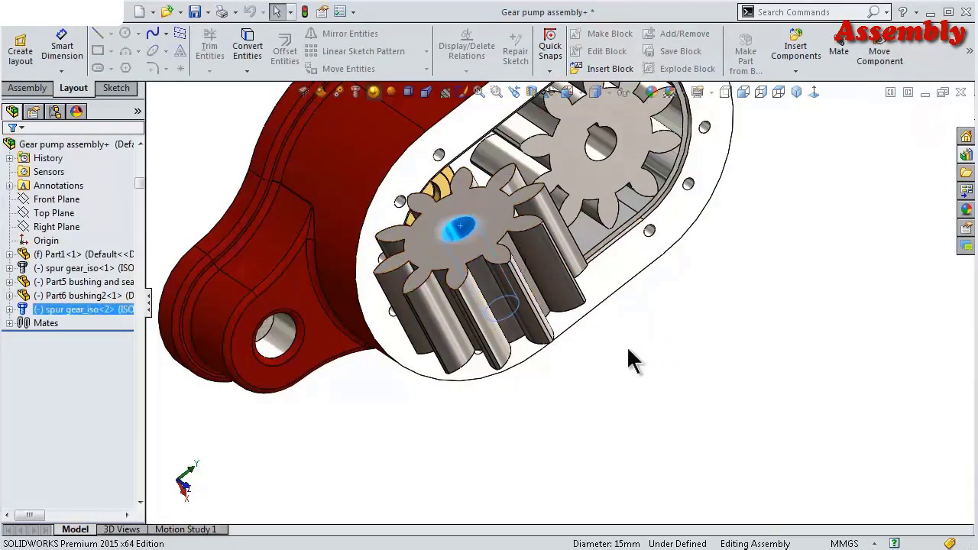
drag(481, 200, 618, 305)
mouse_move(561, 403)
middle_down()
mouse_move(496, 333)
mouse_move(523, 233)
middle_up()
scroll(512, 237, down, 8)
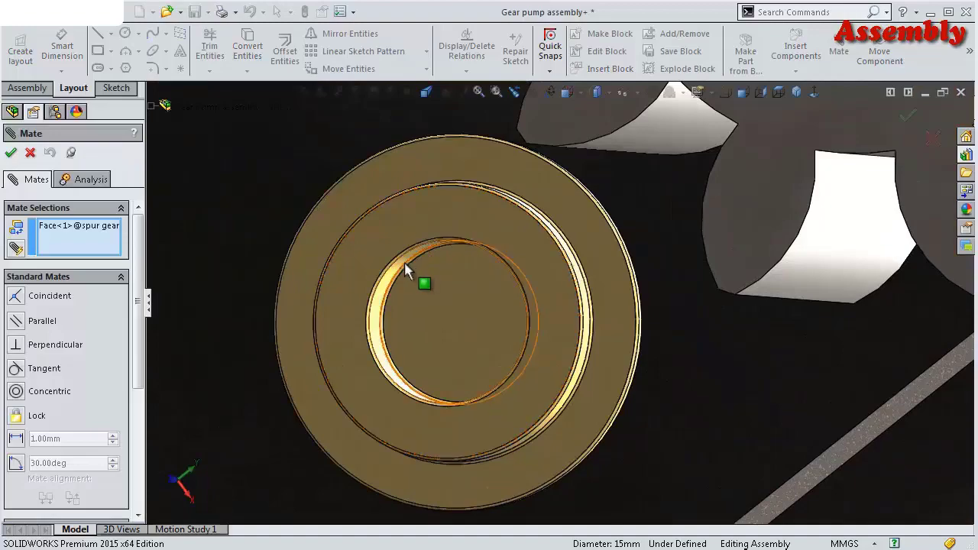
click(402, 262)
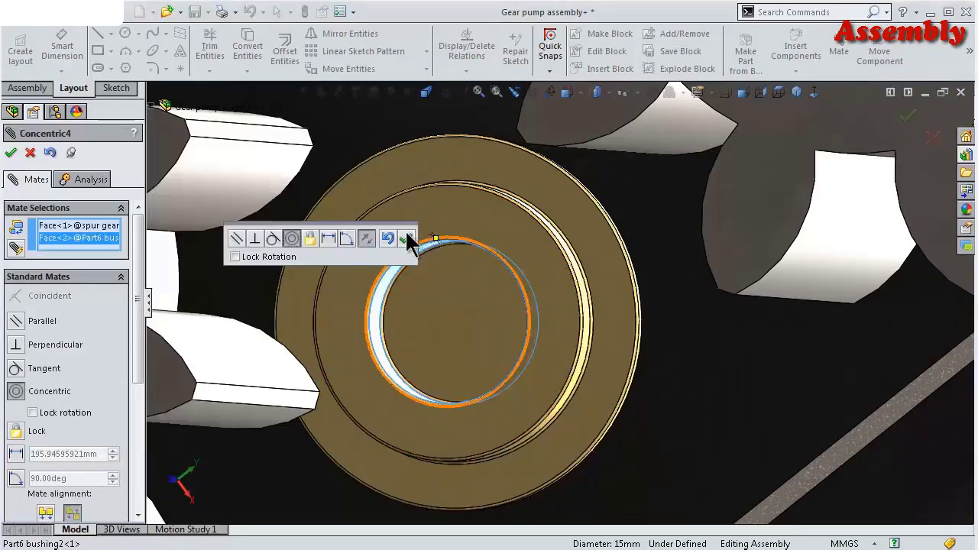
click(408, 239)
Mate the gear's end face coincident with the bushing face so it meshes with the first gear
scroll(438, 257, up, 4)
scroll(438, 257, up, 4)
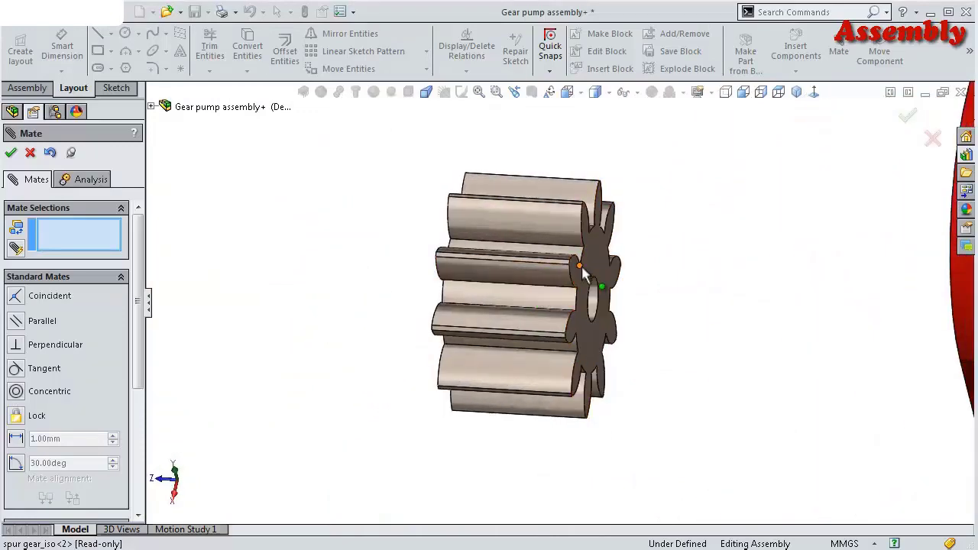
click(582, 266)
middle_drag(586, 266, 728, 272)
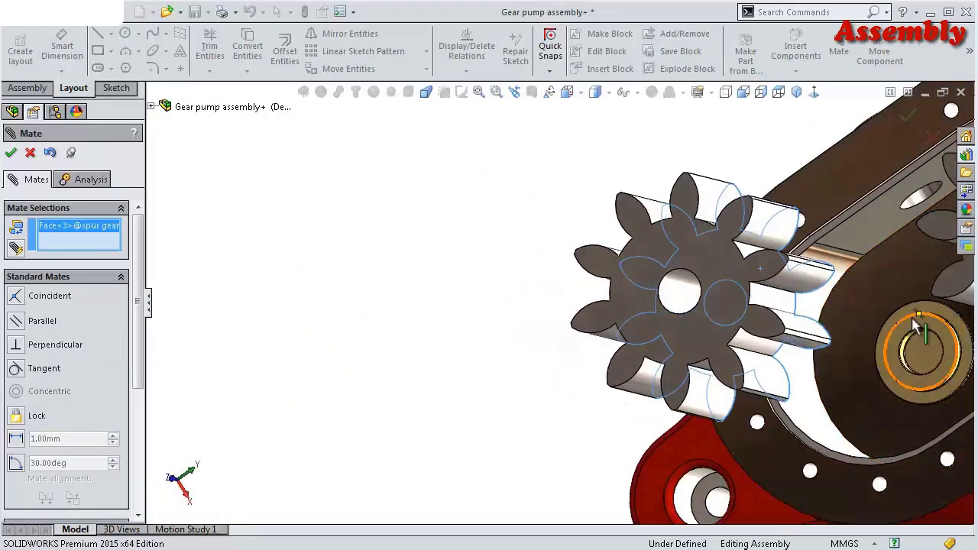
click(919, 327)
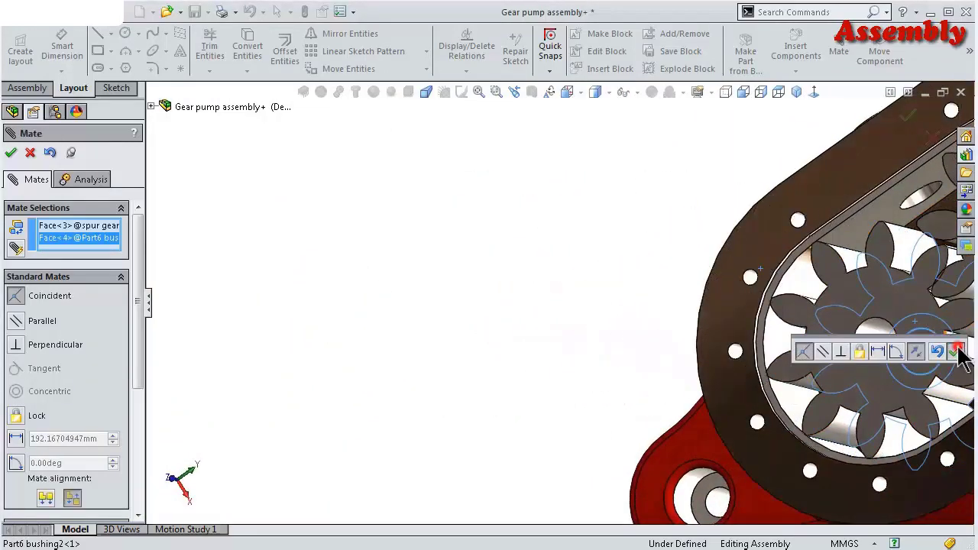
click(956, 351)
mouse_move(874, 328)
middle_down()
mouse_move(906, 256)
mouse_move(868, 406)
mouse_move(812, 284)
mouse_move(731, 281)
mouse_move(830, 238)
mouse_move(869, 275)
mouse_move(819, 280)
mouse_move(834, 298)
middle_up()
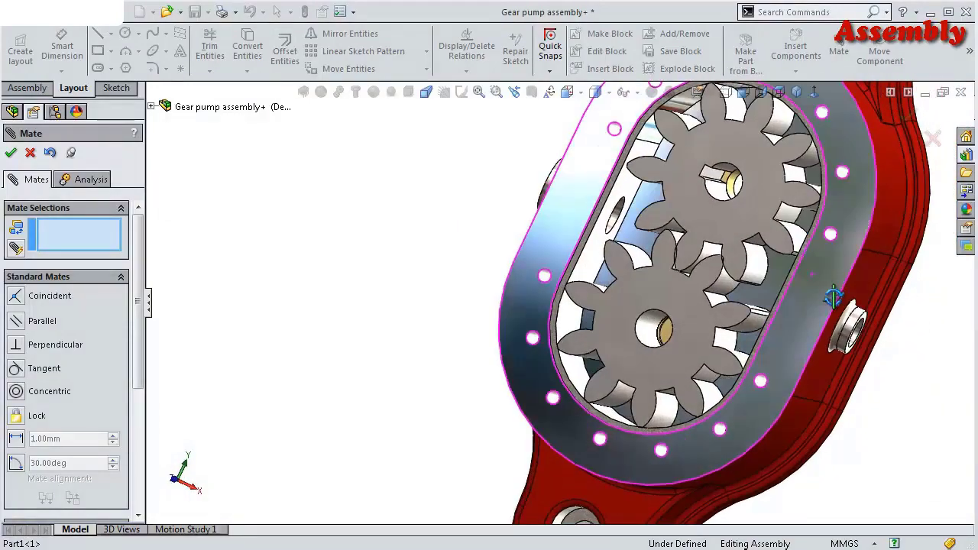
scroll(816, 292, down, 2)
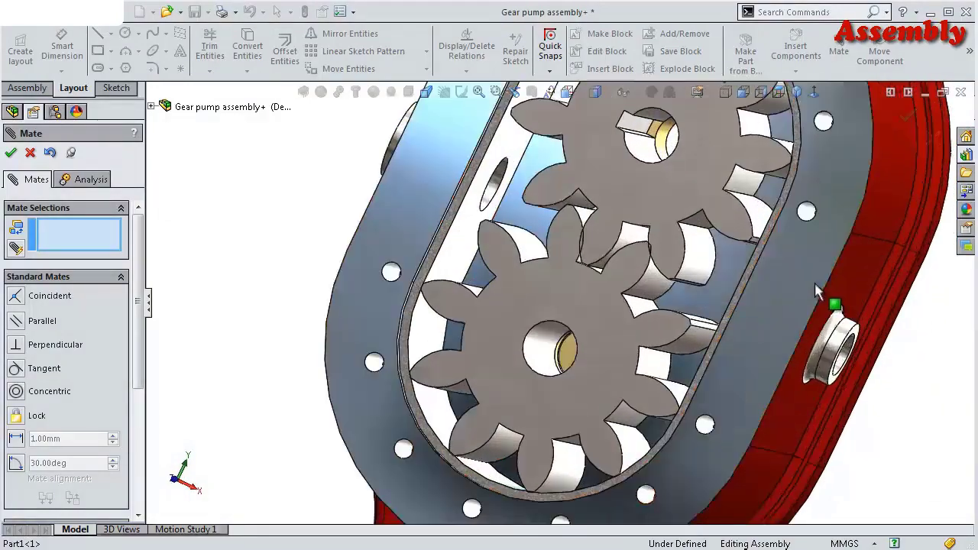
click(13, 152)
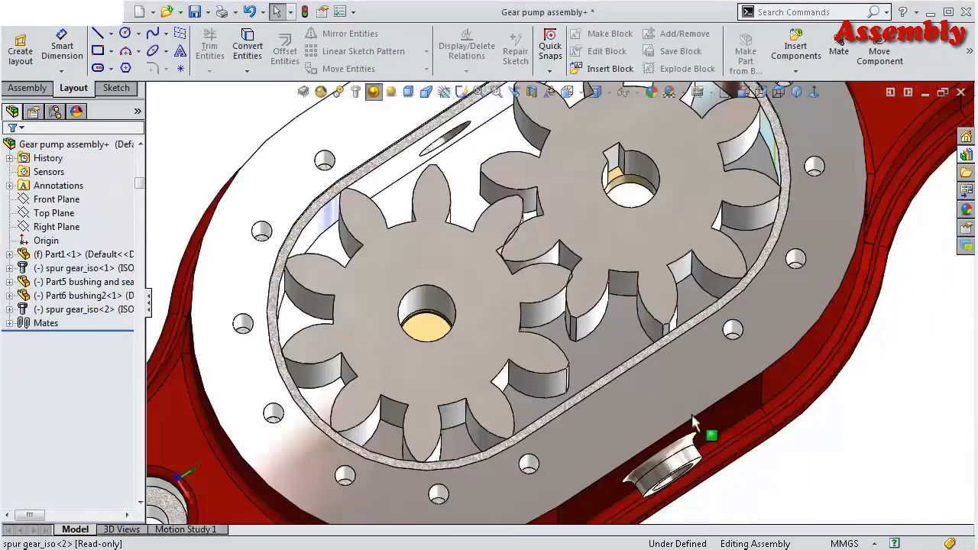
Drop an ISO 8734 parallel pin from the Toolbox onto the lower gear
mouse_move(709, 432)
middle_down()
mouse_move(415, 301)
mouse_move(472, 324)
mouse_move(486, 275)
middle_up()
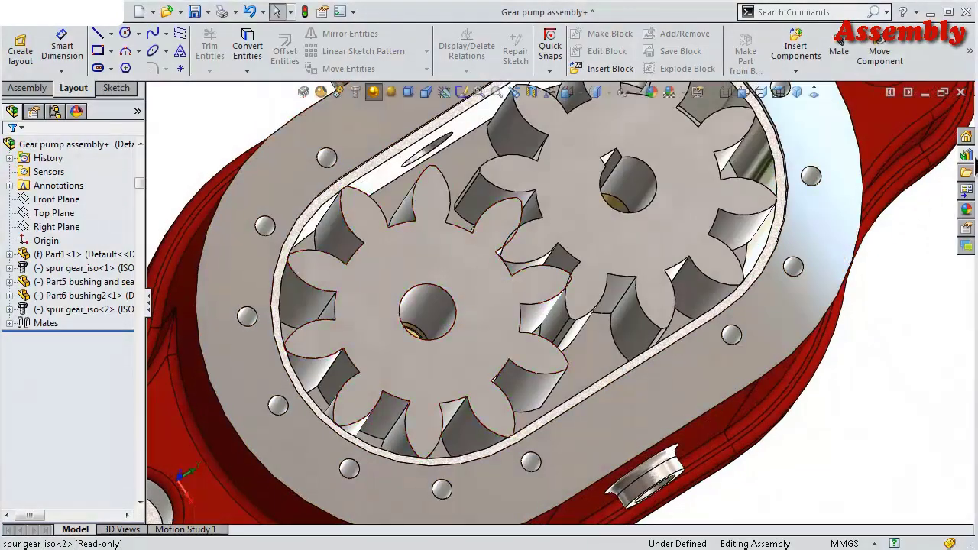
click(967, 155)
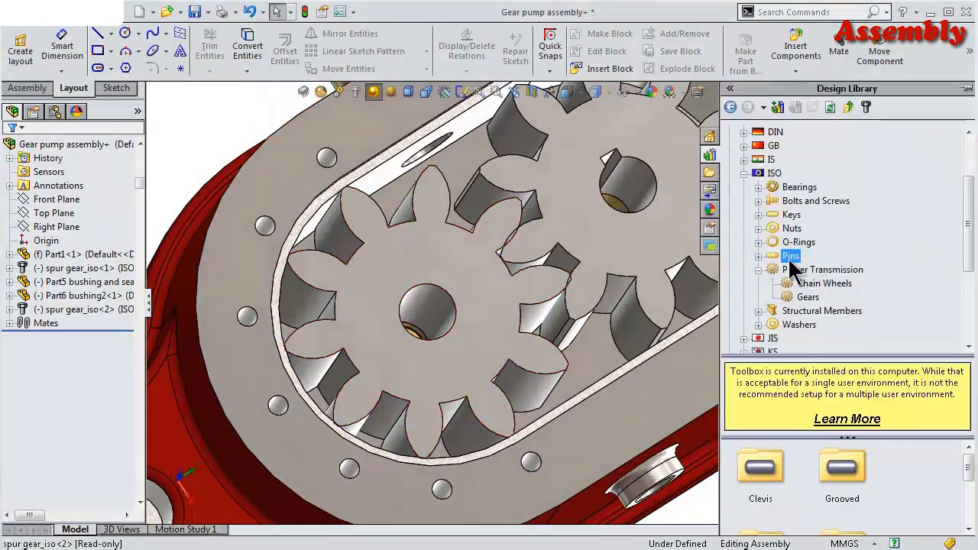
drag(966, 229, 967, 256)
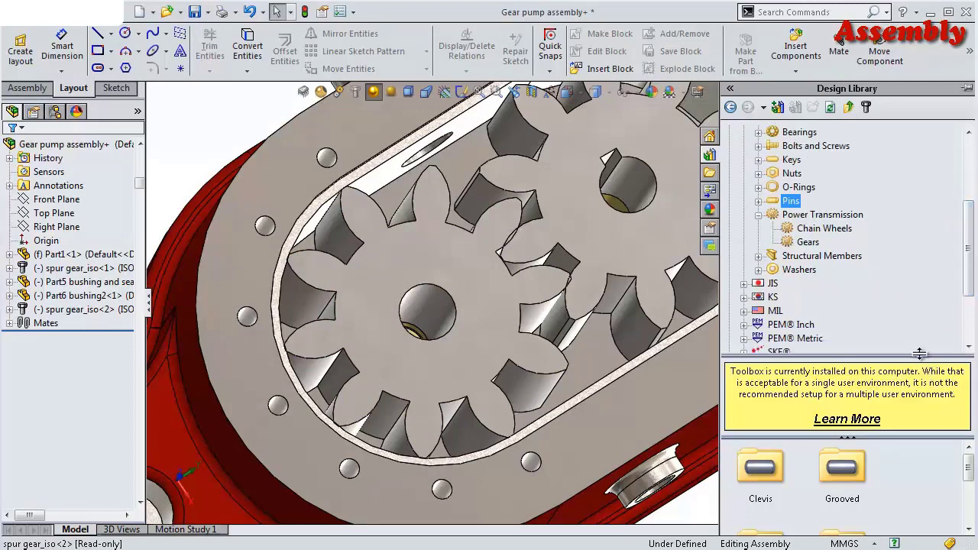
drag(919, 353, 919, 264)
double_click(919, 386)
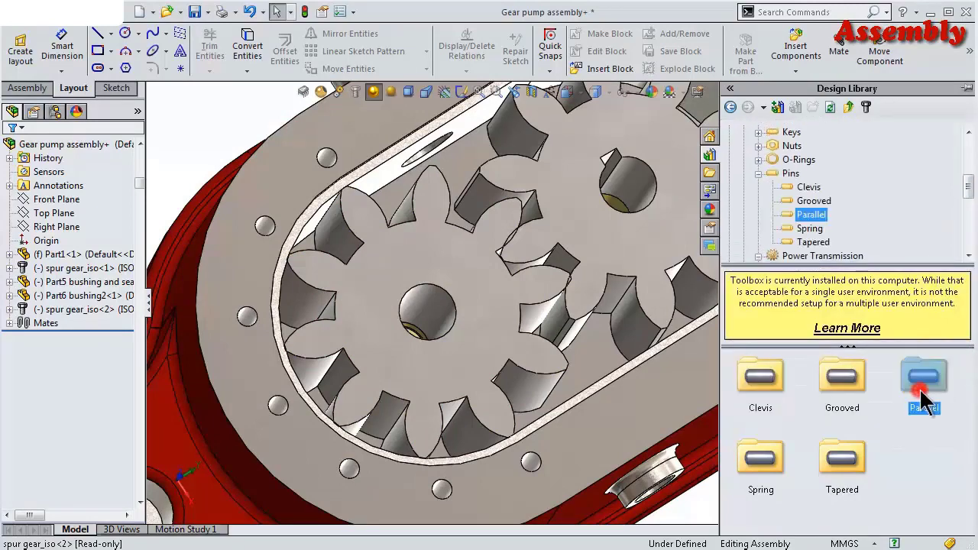
drag(841, 386, 489, 340)
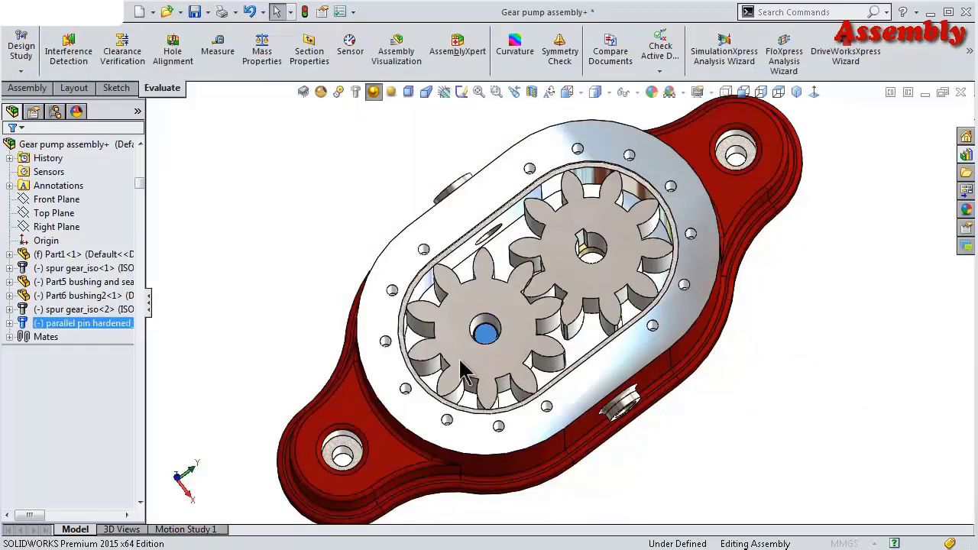
Size the pin 16 x 50 and pull it out beside the housing
click(508, 381)
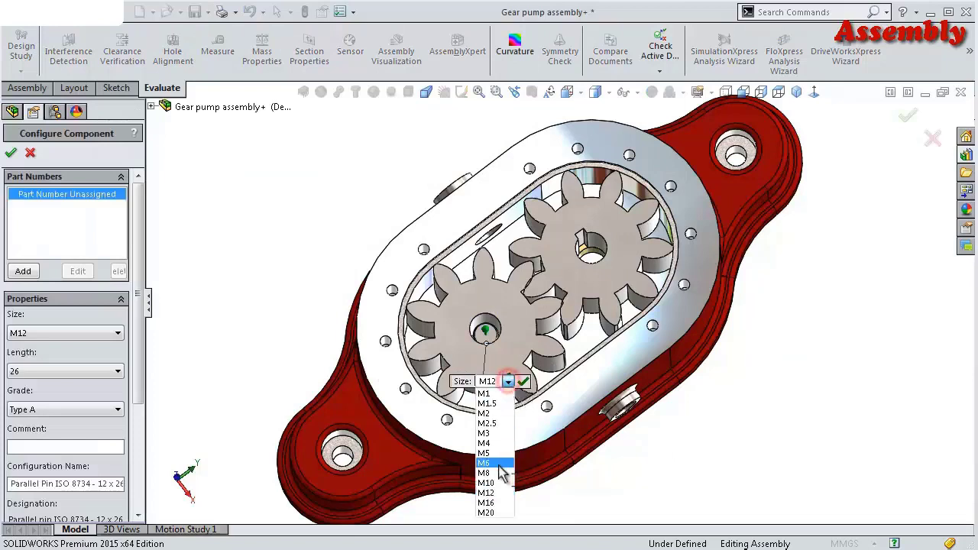
click(487, 503)
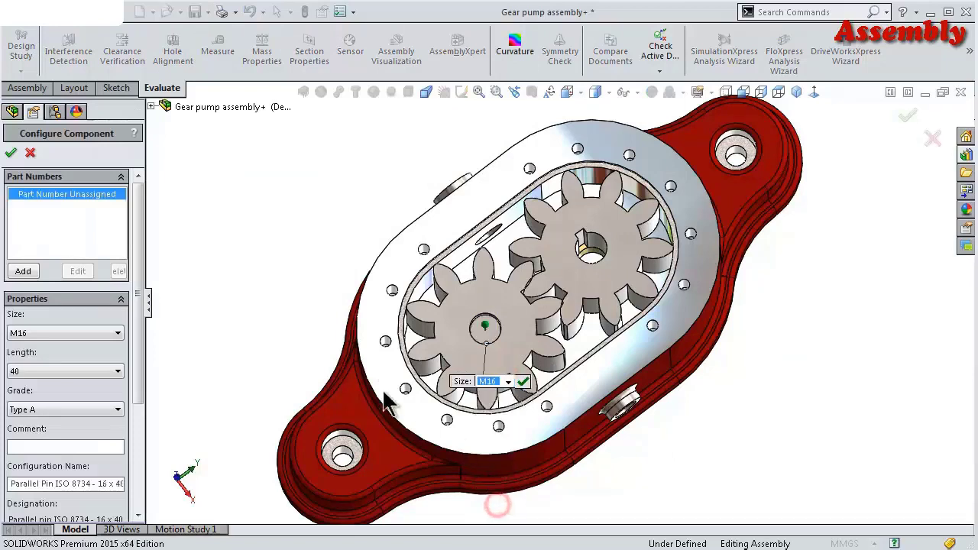
click(70, 371)
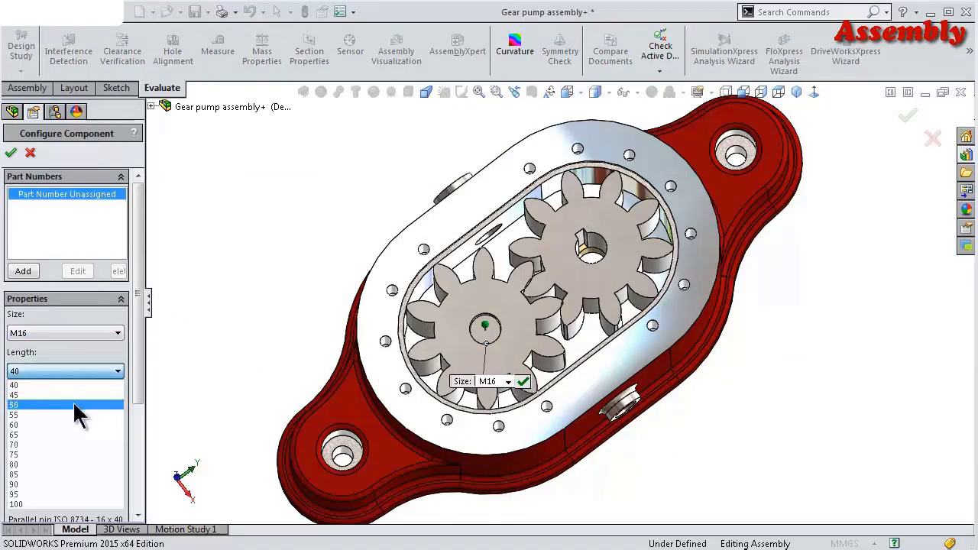
click(74, 405)
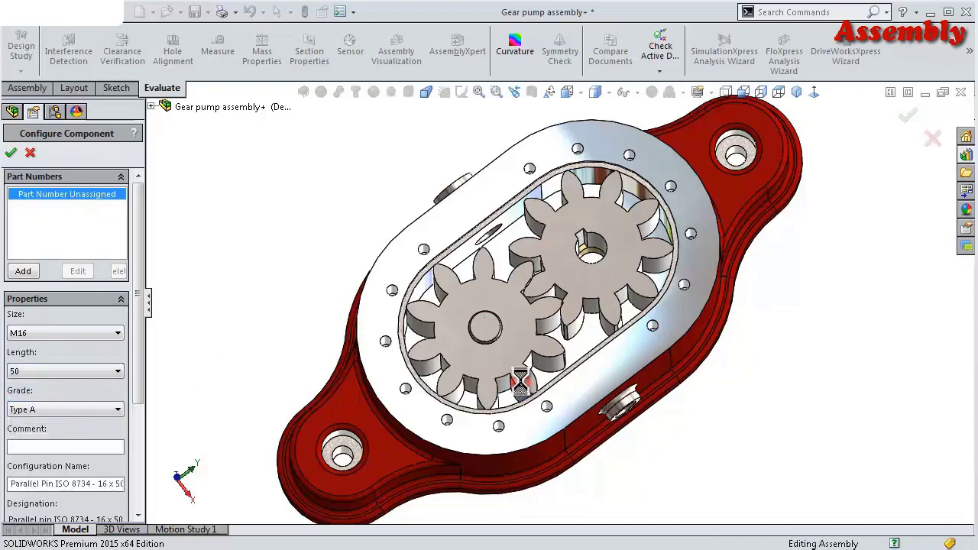
click(924, 127)
mouse_move(441, 290)
middle_down()
mouse_move(418, 344)
mouse_move(473, 365)
middle_up()
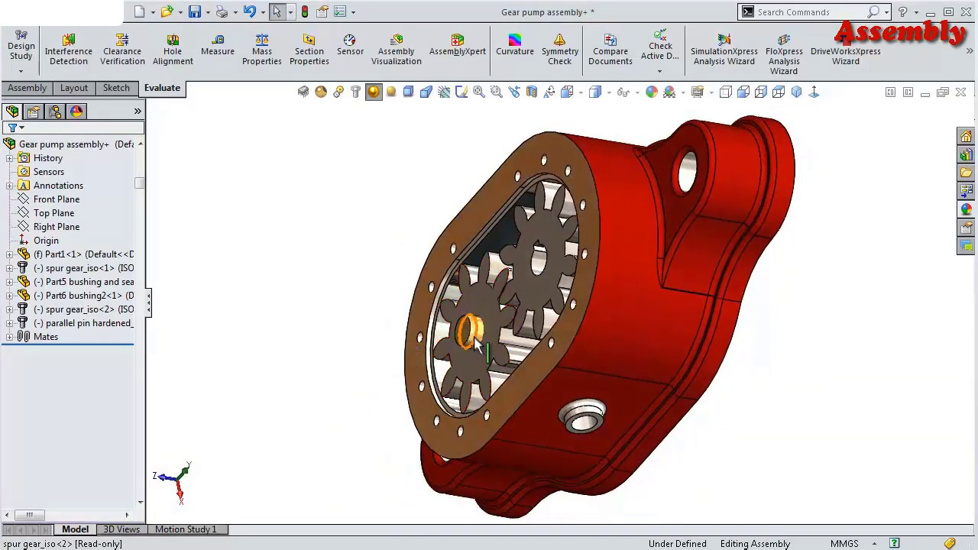
drag(475, 344, 274, 281)
mouse_move(373, 317)
middle_down()
mouse_move(331, 262)
mouse_move(405, 352)
middle_up()
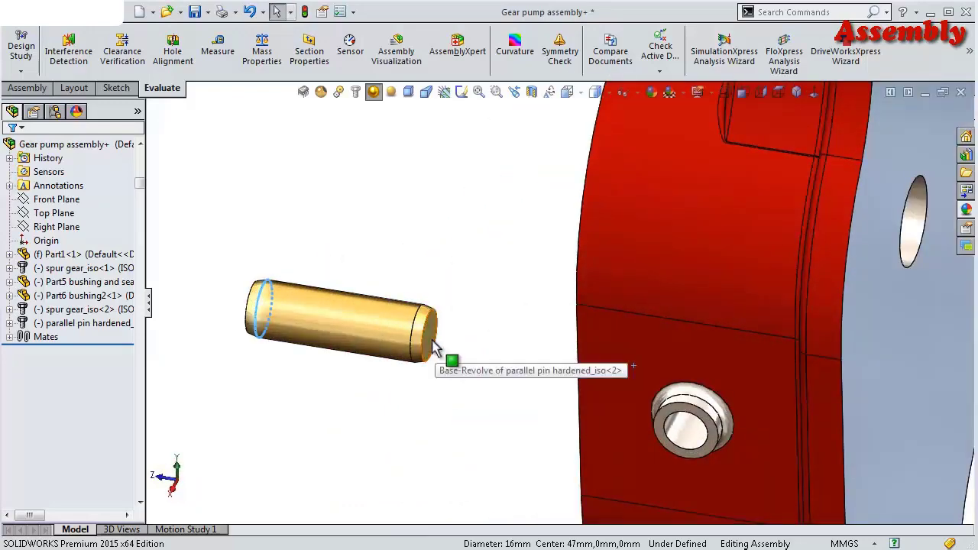
click(432, 347)
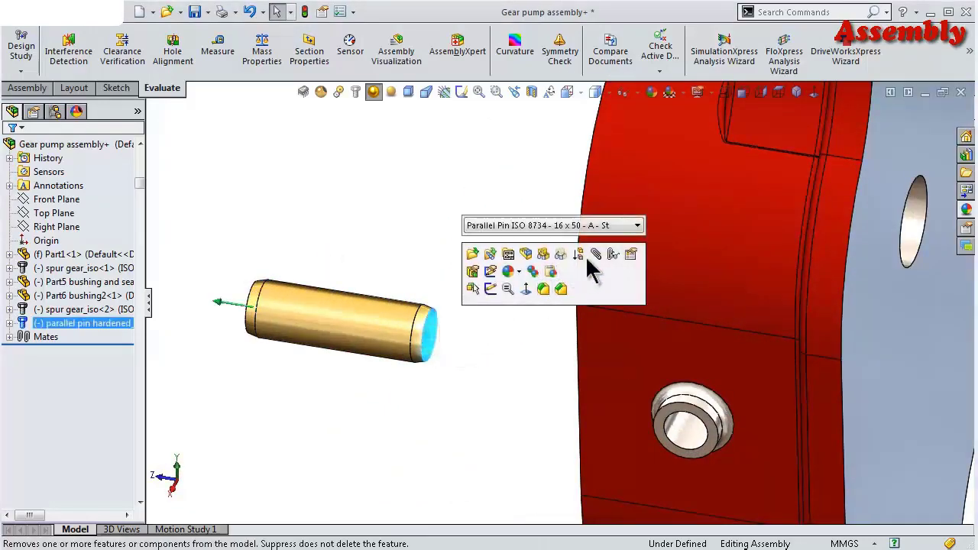
Mate the pin's end face coincident with the bushing face in the lower gear's bore
middle_drag(556, 319, 655, 410)
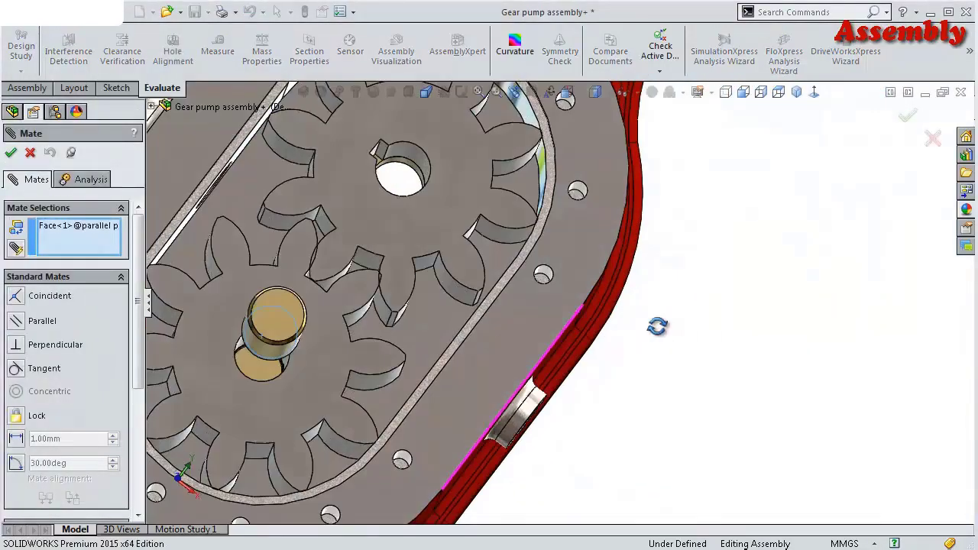
scroll(233, 377, down, 2)
click(219, 375)
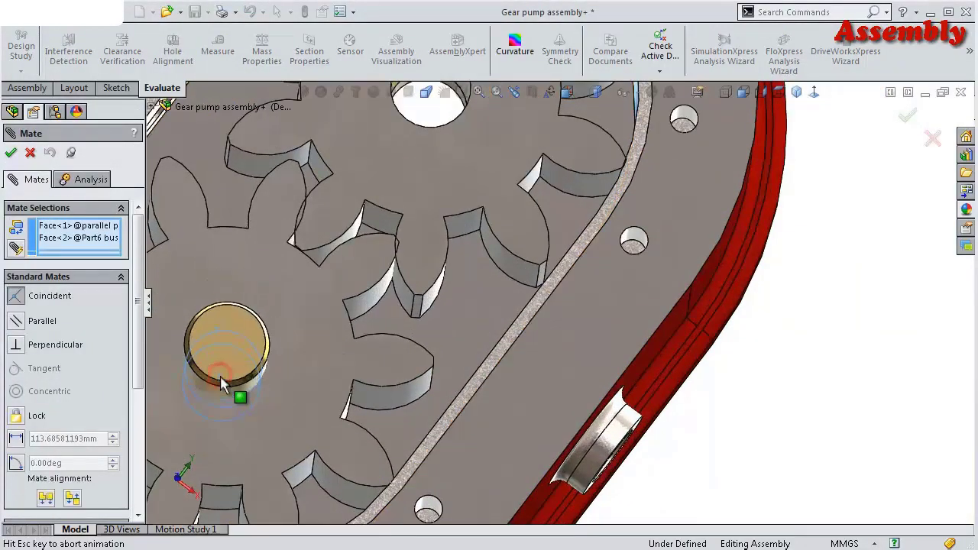
click(201, 402)
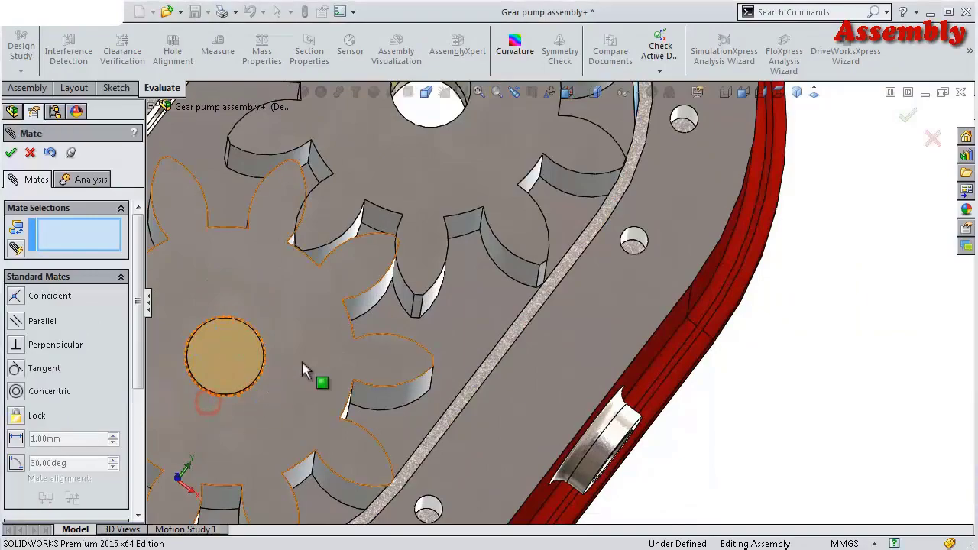
scroll(306, 365, up, 3)
mouse_move(393, 372)
middle_down()
mouse_move(301, 337)
mouse_move(385, 264)
mouse_move(351, 263)
middle_up()
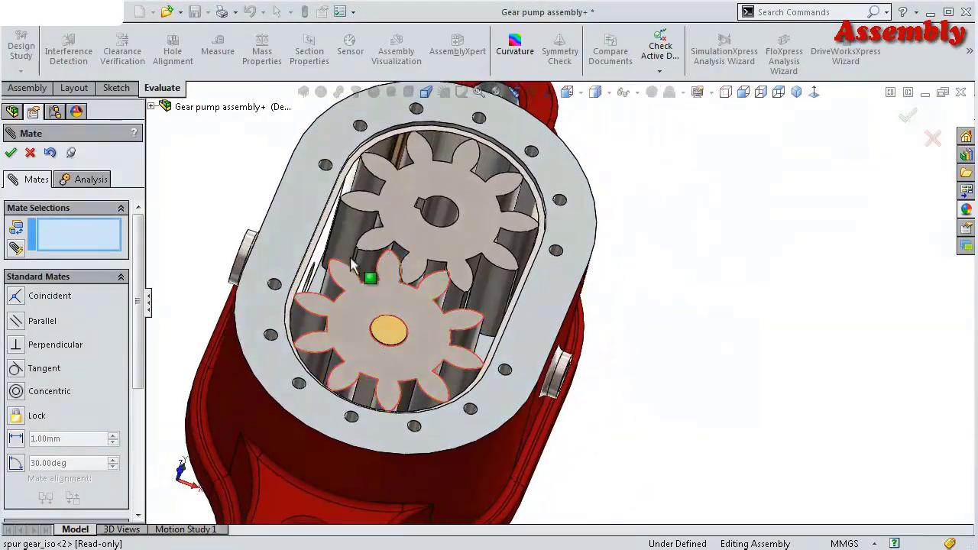
click(11, 153)
Rotate the lower gear to check the seated pin
mouse_move(456, 336)
middle_down()
mouse_move(463, 323)
mouse_move(450, 336)
mouse_move(441, 319)
middle_up()
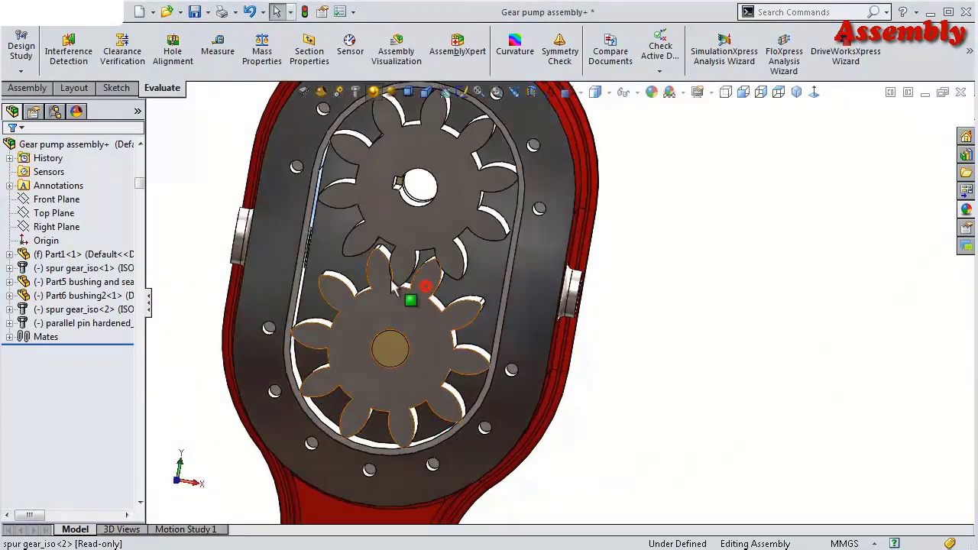
mouse_move(392, 286)
mouse_down()
mouse_move(349, 355)
mouse_move(415, 383)
mouse_move(384, 333)
mouse_move(405, 341)
mouse_move(436, 332)
mouse_up()
middle_drag(436, 332, 456, 256)
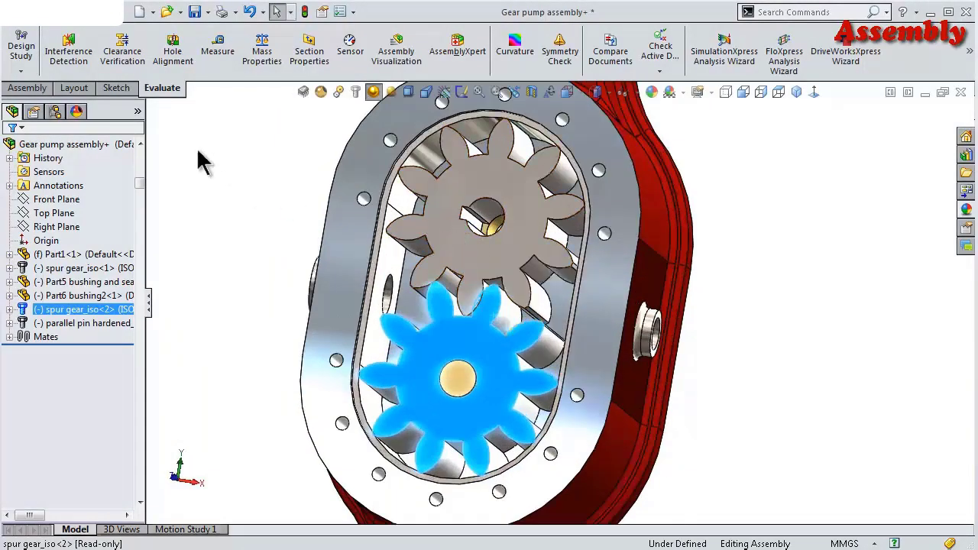
Insert Part7, the cover plate, into the assembly
click(27, 88)
click(85, 49)
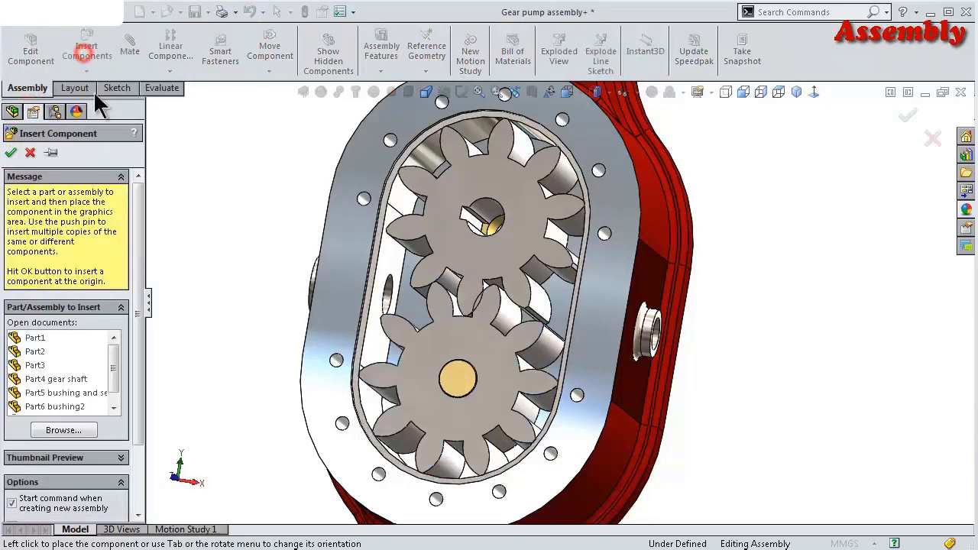
click(42, 406)
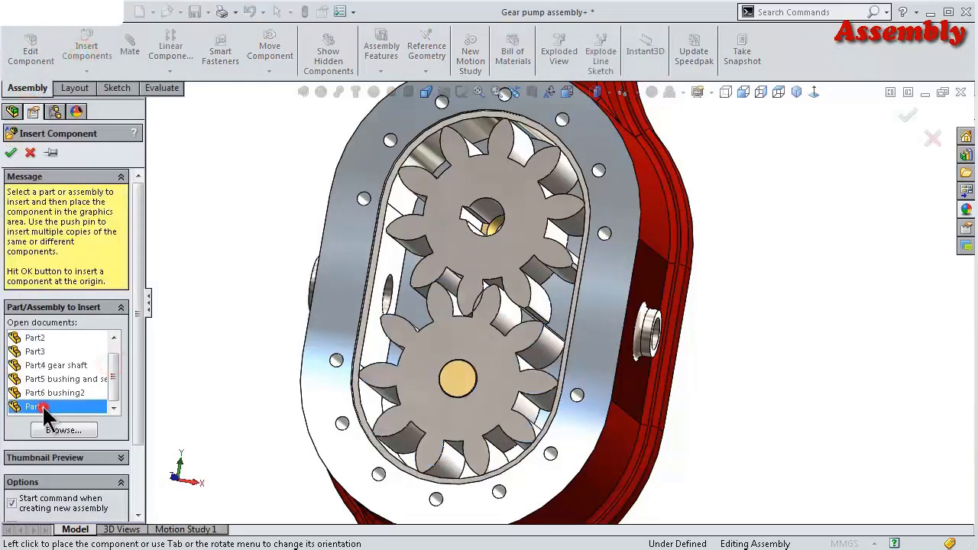
click(334, 295)
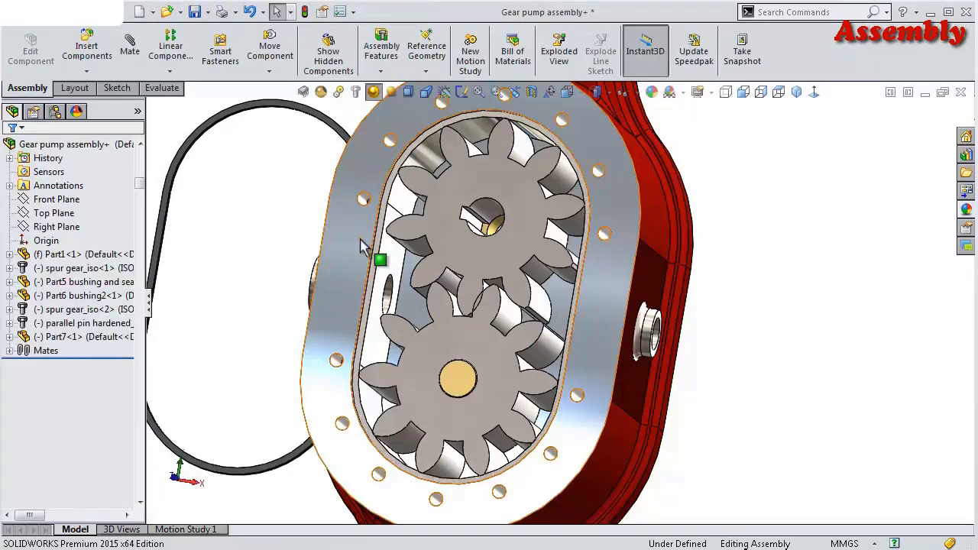
mouse_move(323, 203)
middle_down()
mouse_move(516, 217)
mouse_move(500, 204)
middle_up()
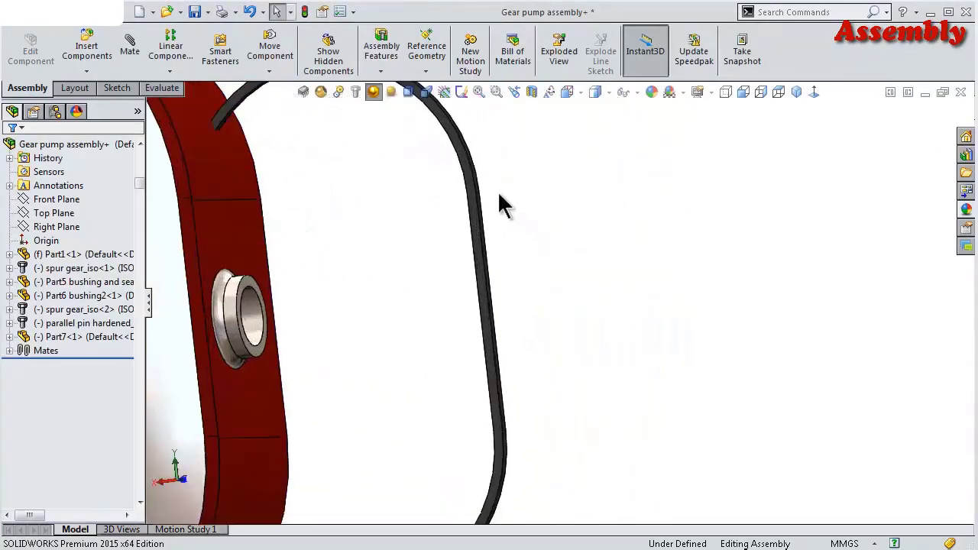
click(474, 200)
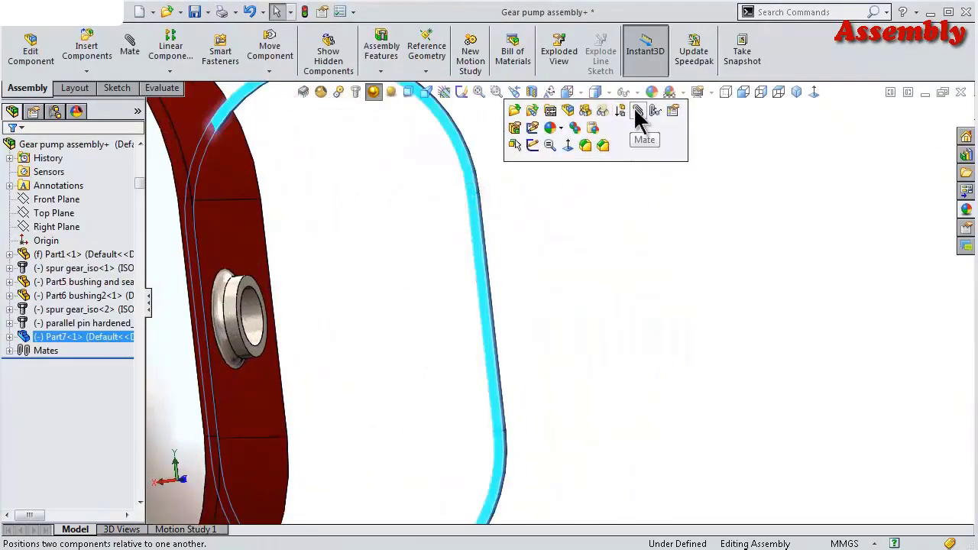
Mate the Part7 face coincident with the housing face
middle_drag(425, 168, 658, 164)
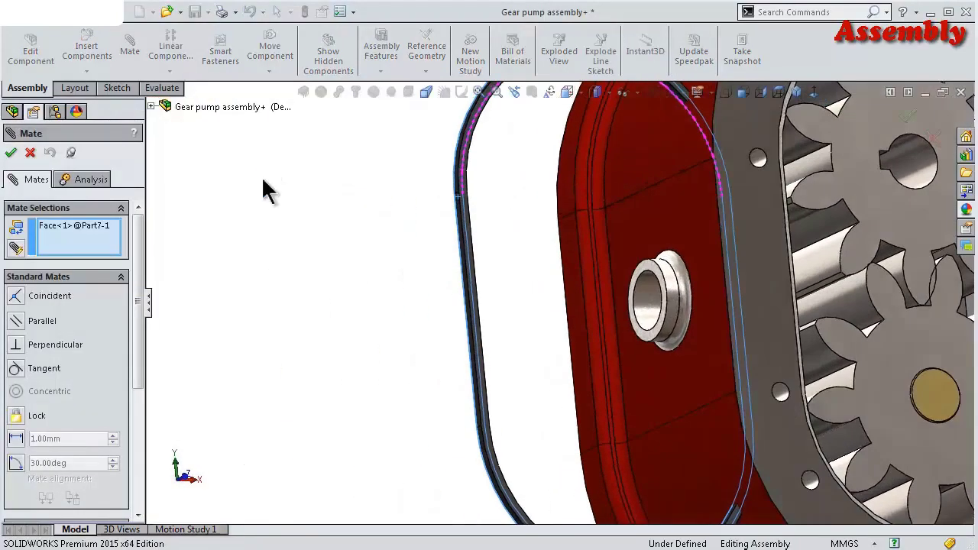
scroll(657, 163, down, 5)
click(828, 176)
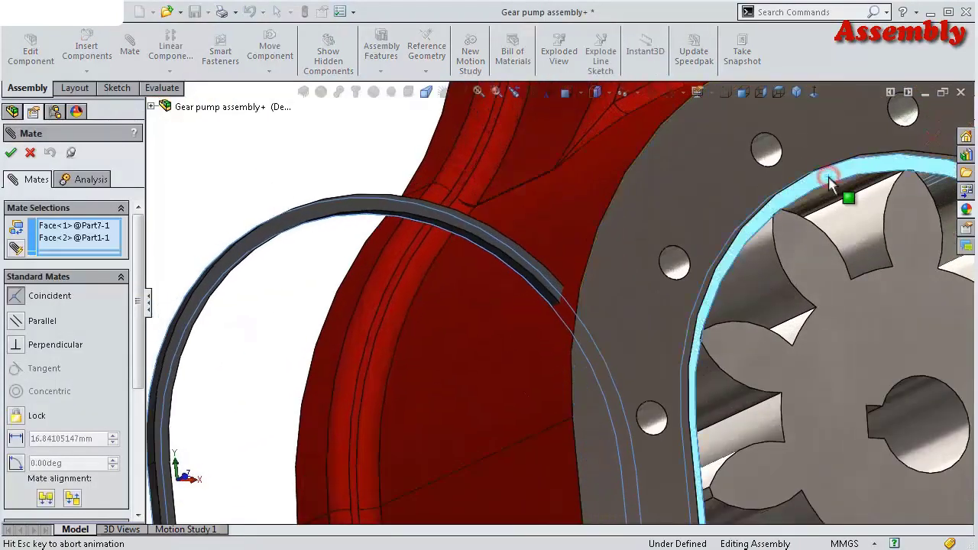
click(957, 159)
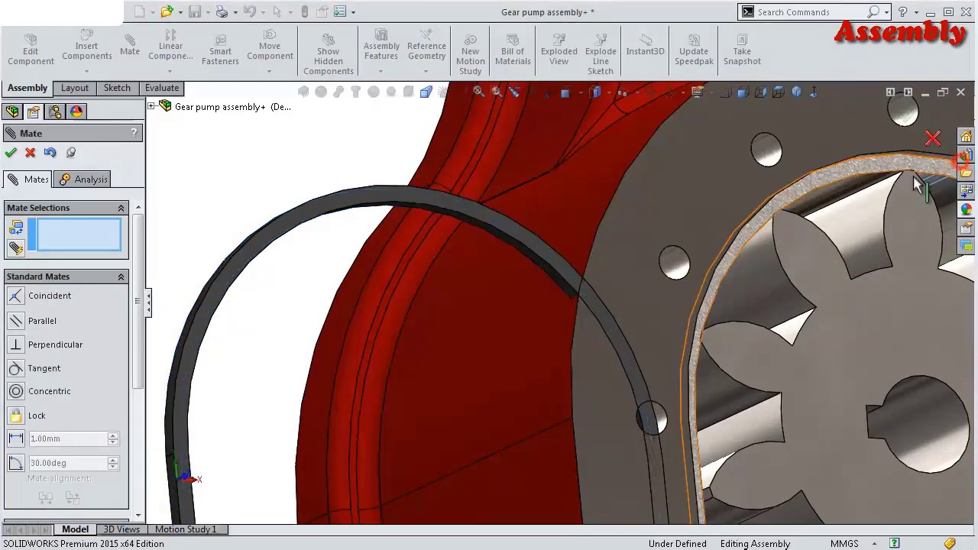
scroll(595, 251, up, 3)
Make Part7's curved inner face concentric with the housing opening
middle_drag(596, 251, 560, 202)
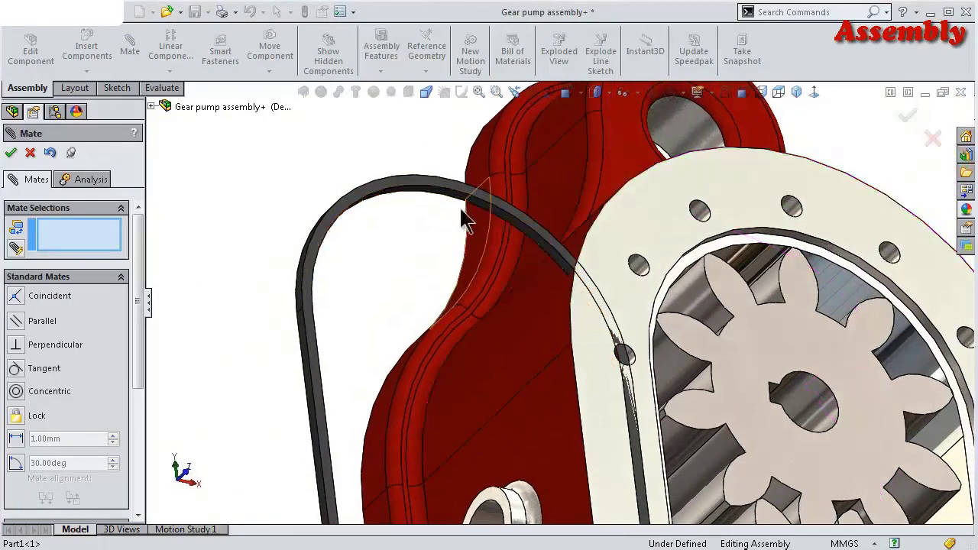
click(456, 200)
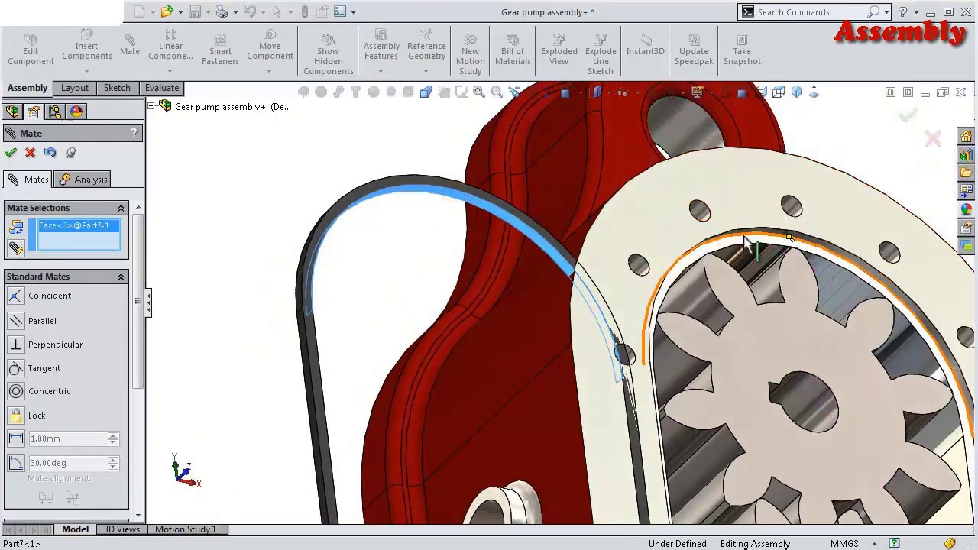
scroll(726, 257, down, 2)
scroll(721, 257, down, 2)
click(711, 257)
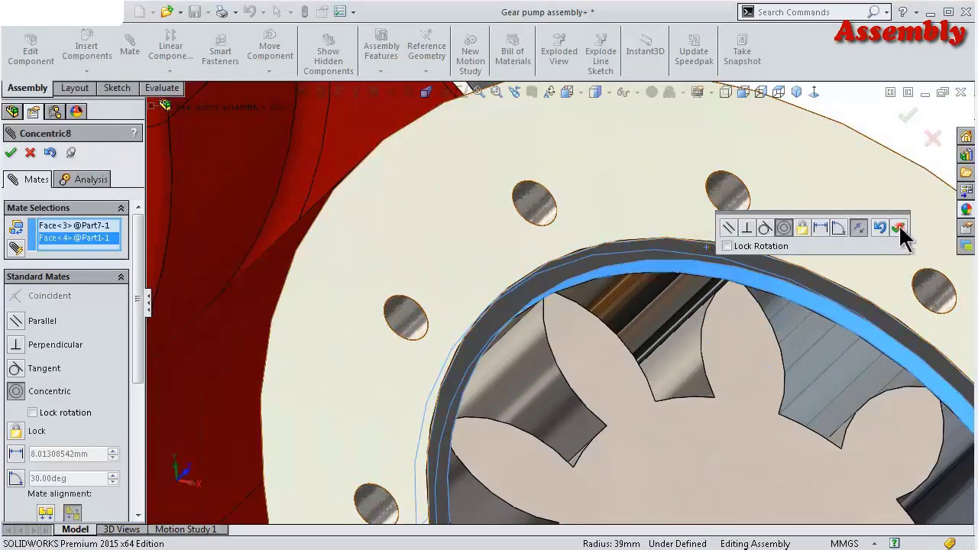
click(899, 228)
scroll(707, 345, up, 3)
scroll(694, 435, up, 3)
mouse_move(681, 448)
middle_down()
mouse_move(564, 399)
mouse_move(560, 410)
mouse_move(615, 430)
mouse_move(640, 497)
mouse_move(645, 404)
mouse_move(671, 382)
middle_up()
scroll(611, 426, up, 3)
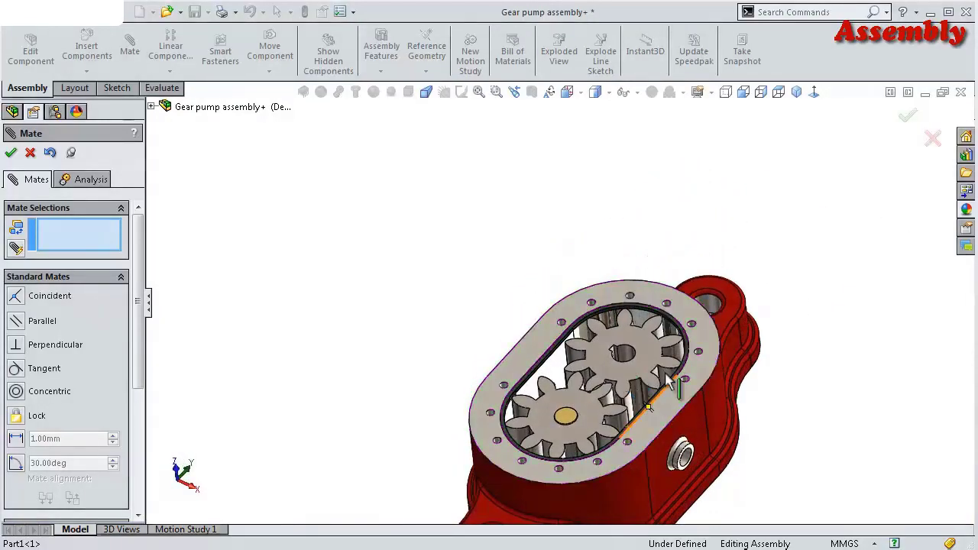
click(907, 117)
Turn the upper spur gear to confirm the gears mesh, then view the pump from the front
mouse_move(688, 428)
middle_down()
mouse_move(662, 482)
mouse_move(680, 474)
mouse_move(684, 500)
middle_up()
scroll(625, 298, down, 3)
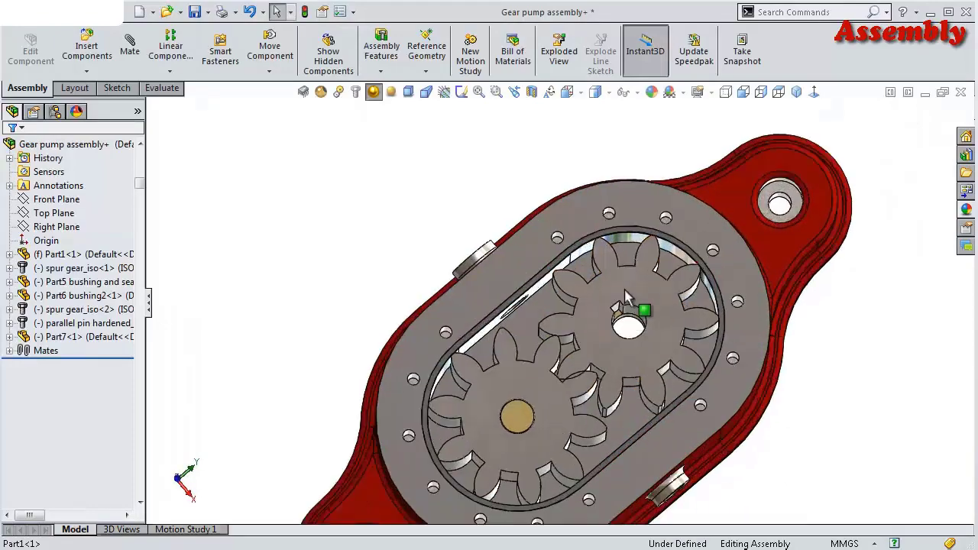
drag(625, 298, 613, 313)
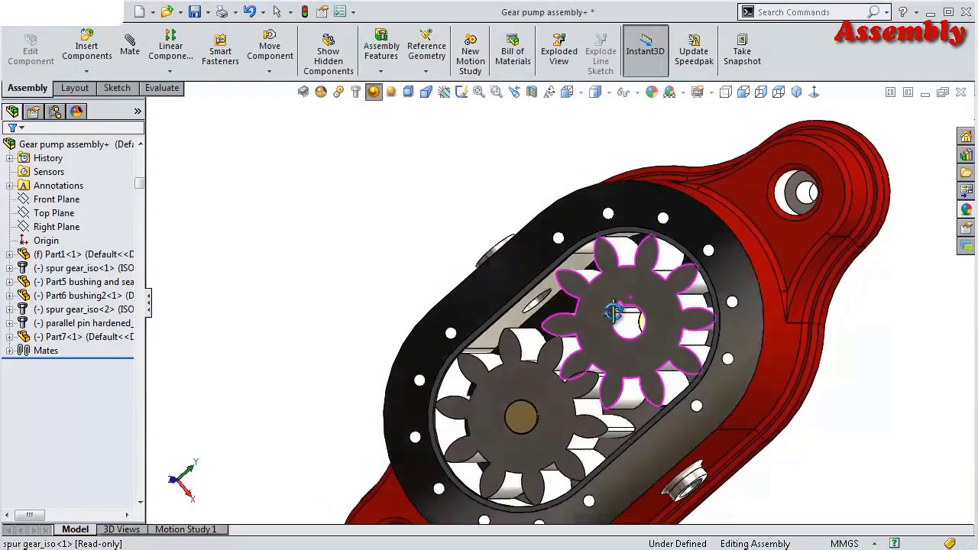
middle_drag(613, 313, 711, 403)
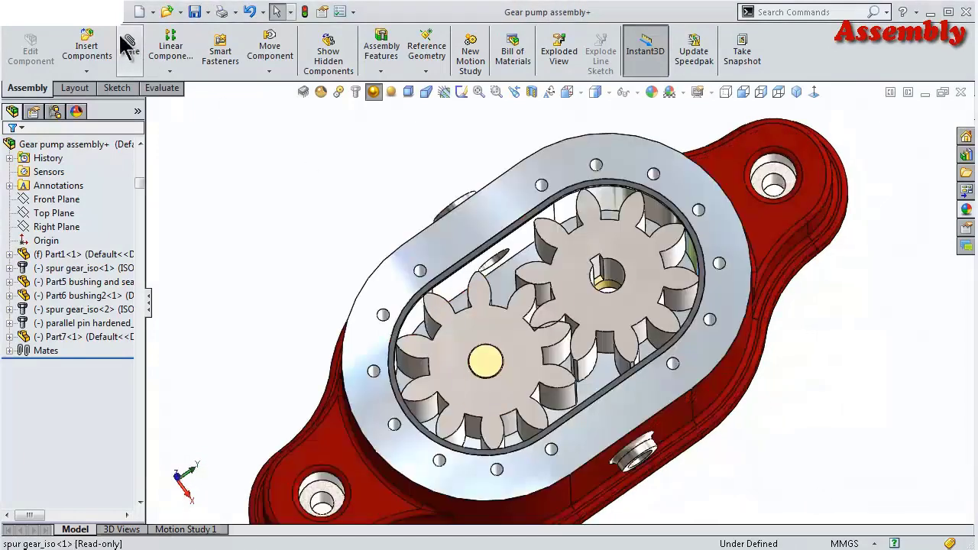
Insert the Part4 gear shaft beside the pump
click(86, 42)
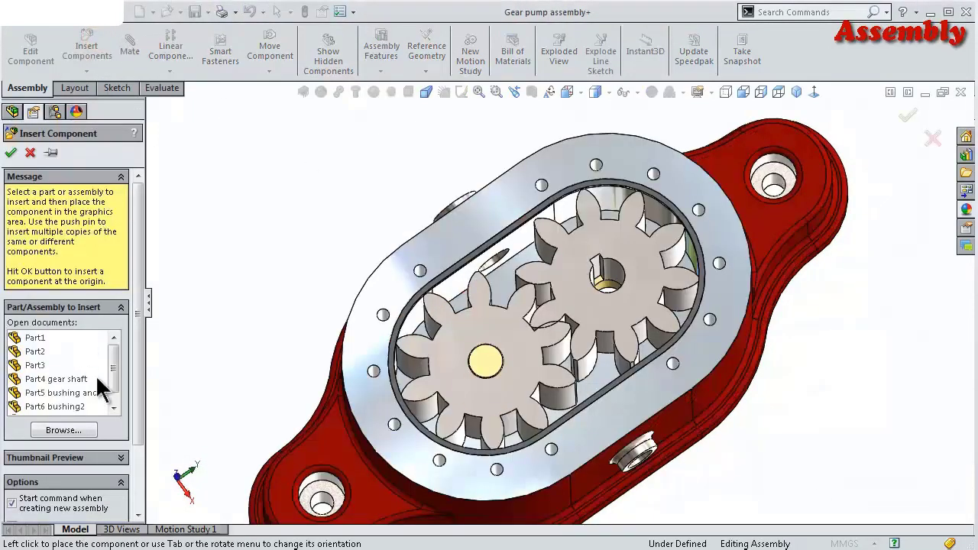
click(72, 378)
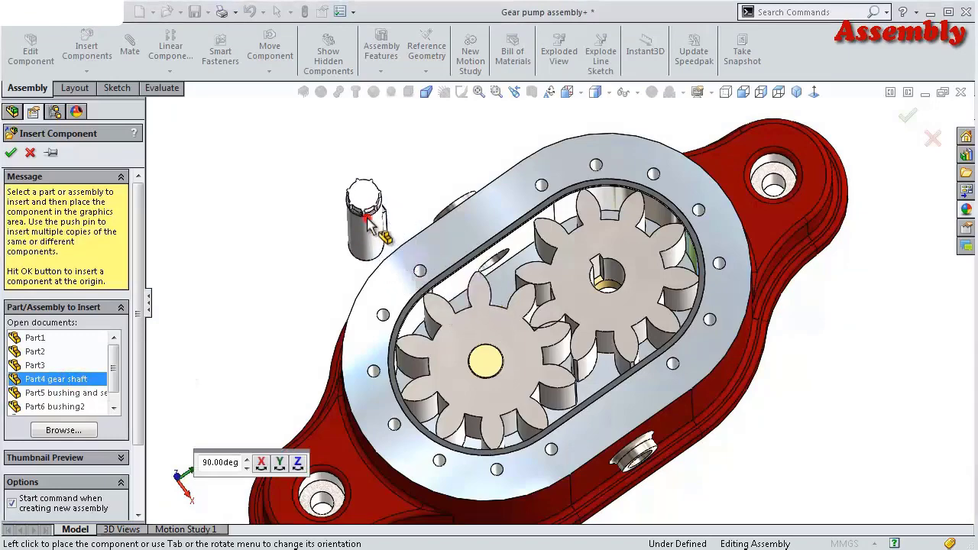
click(370, 230)
middle_drag(336, 258, 293, 262)
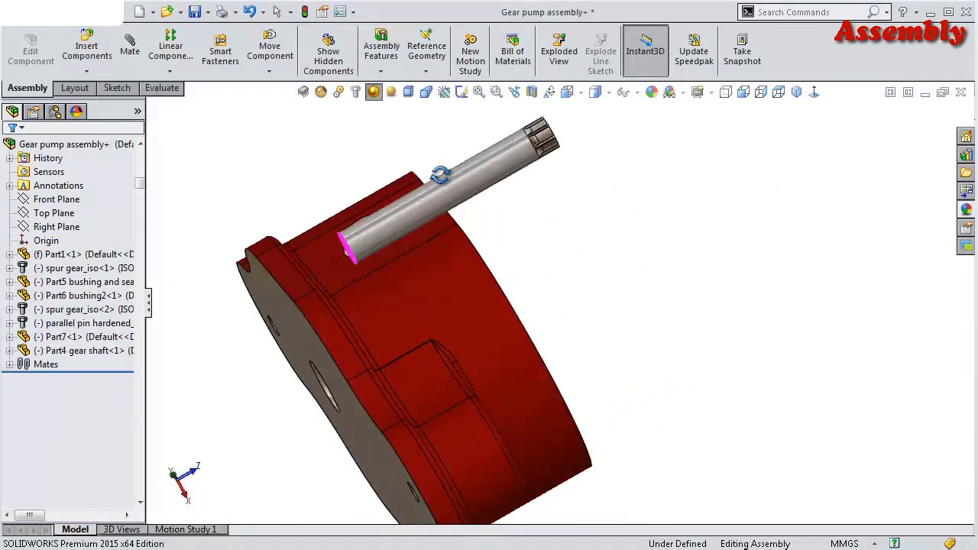
click(334, 298)
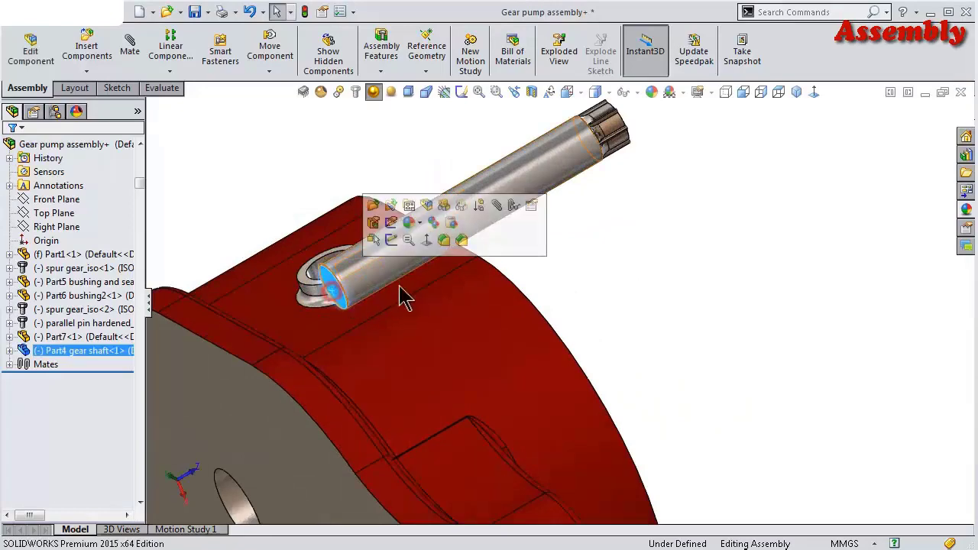
Mate the shaft's end face parallel to the spur gear face, flipping its alignment
click(130, 46)
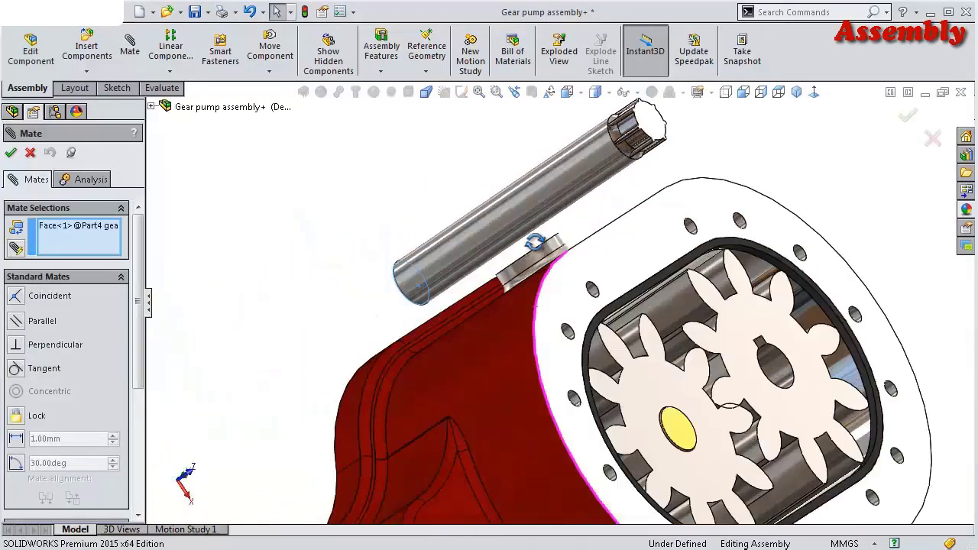
middle_drag(535, 241, 829, 324)
click(831, 348)
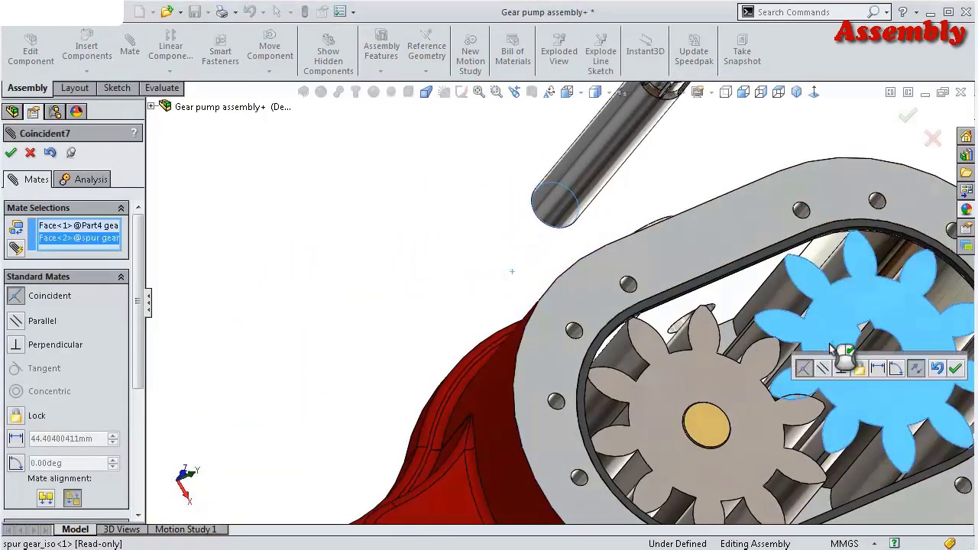
click(915, 369)
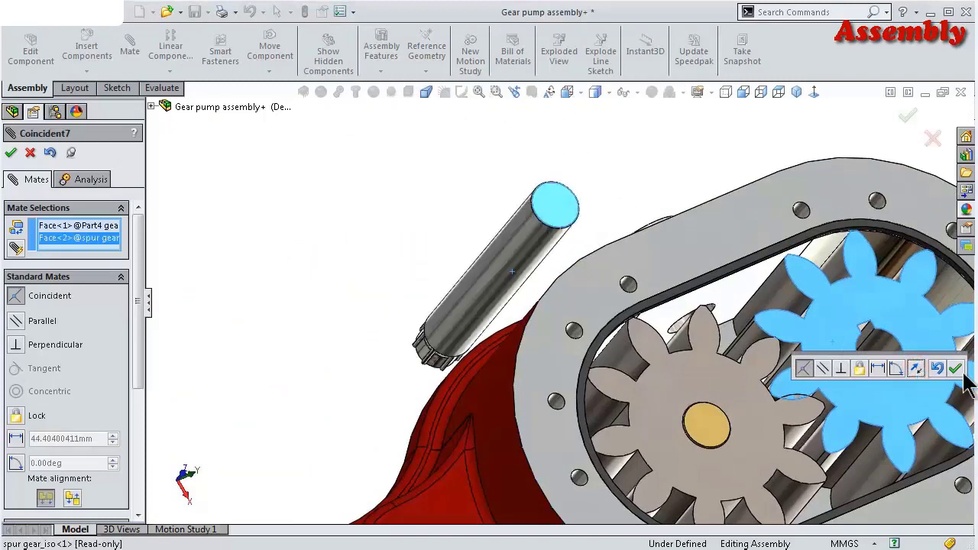
click(823, 370)
click(914, 371)
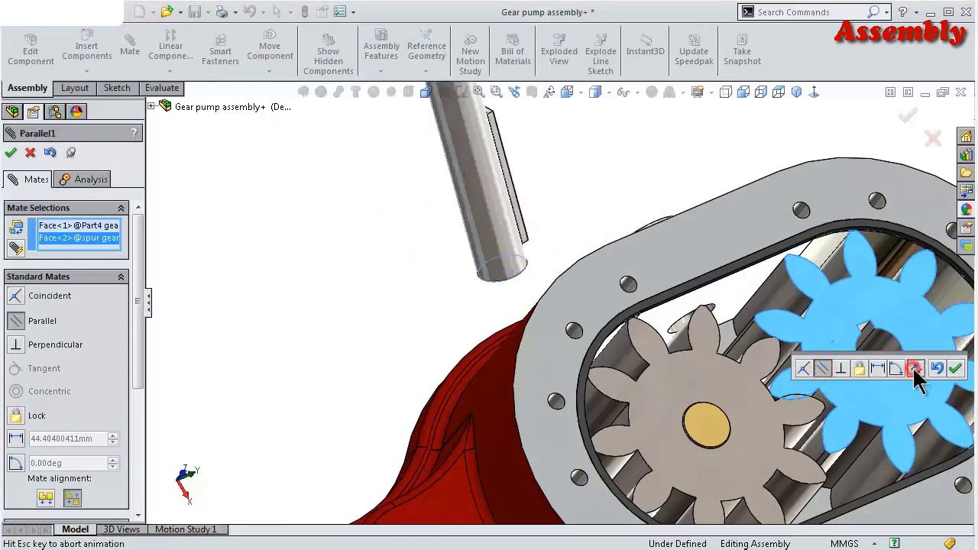
click(956, 369)
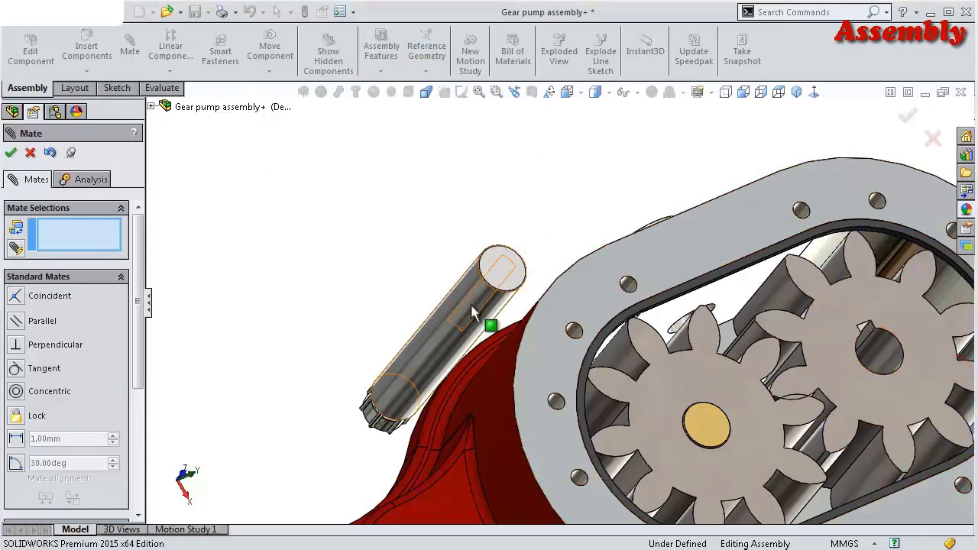
Make the shaft concentric with the gear bore and slide it into the housing hole
click(431, 366)
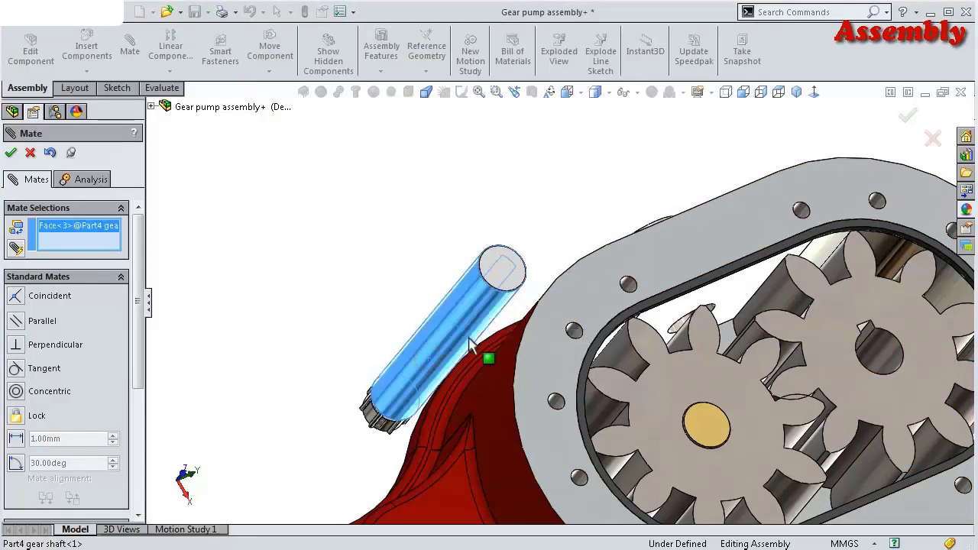
scroll(848, 348, down, 3)
click(867, 351)
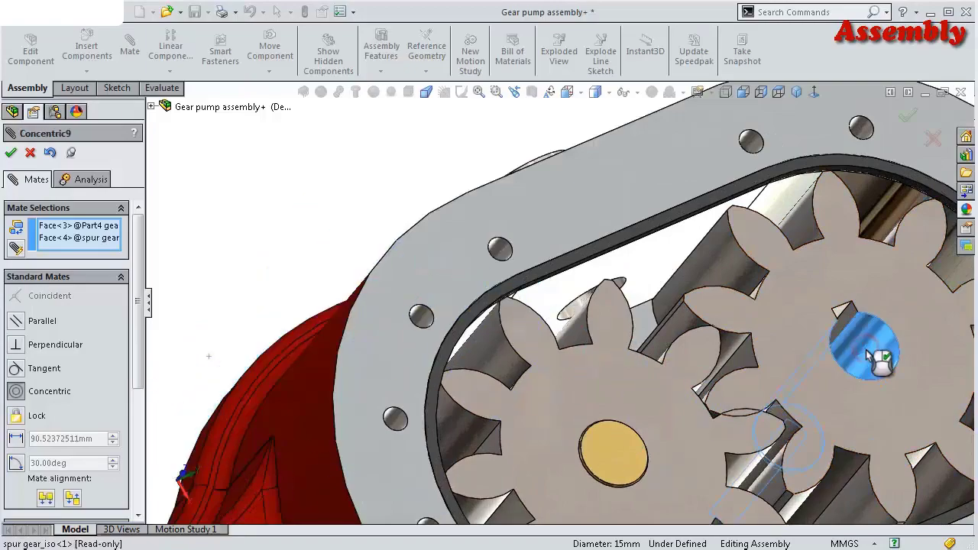
click(954, 373)
mouse_move(847, 364)
middle_down()
mouse_move(796, 392)
mouse_move(290, 352)
middle_up()
drag(285, 350, 557, 357)
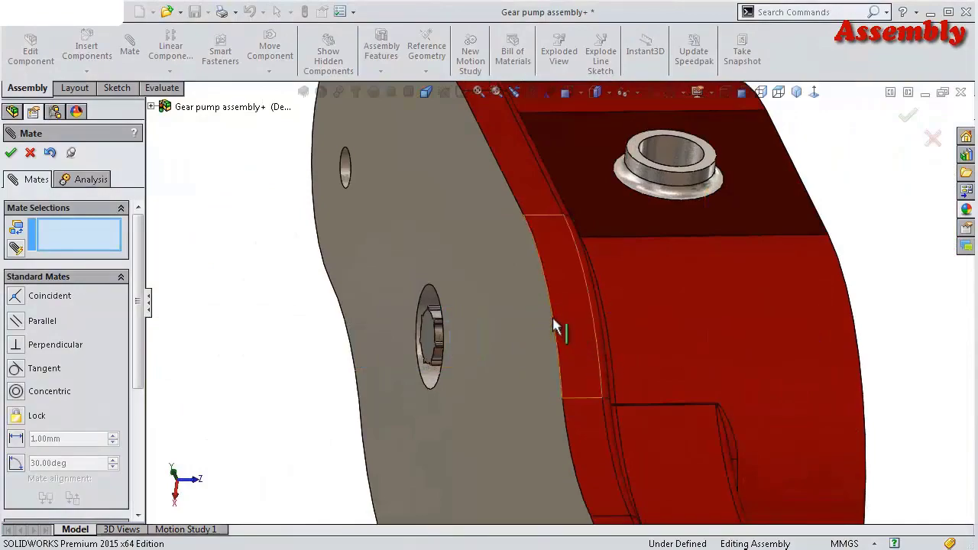
Mate the shaft key coincident with the gear's keyway face
mouse_move(554, 329)
middle_down()
mouse_move(678, 298)
mouse_move(891, 288)
middle_up()
scroll(847, 291, down, 3)
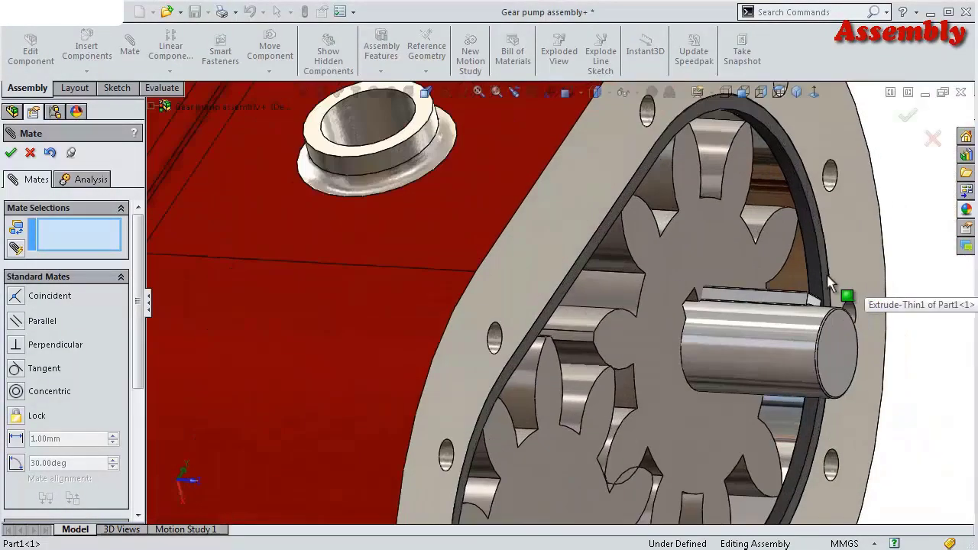
scroll(764, 334, down, 2)
scroll(727, 354, down, 1)
scroll(727, 354, down, 1)
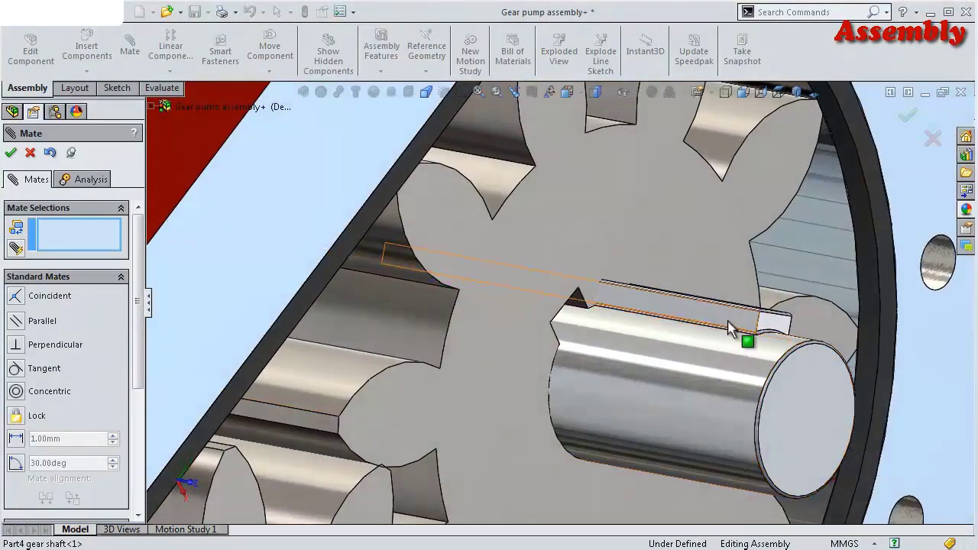
mouse_move(645, 320)
middle_down()
mouse_move(586, 344)
mouse_move(614, 354)
middle_up()
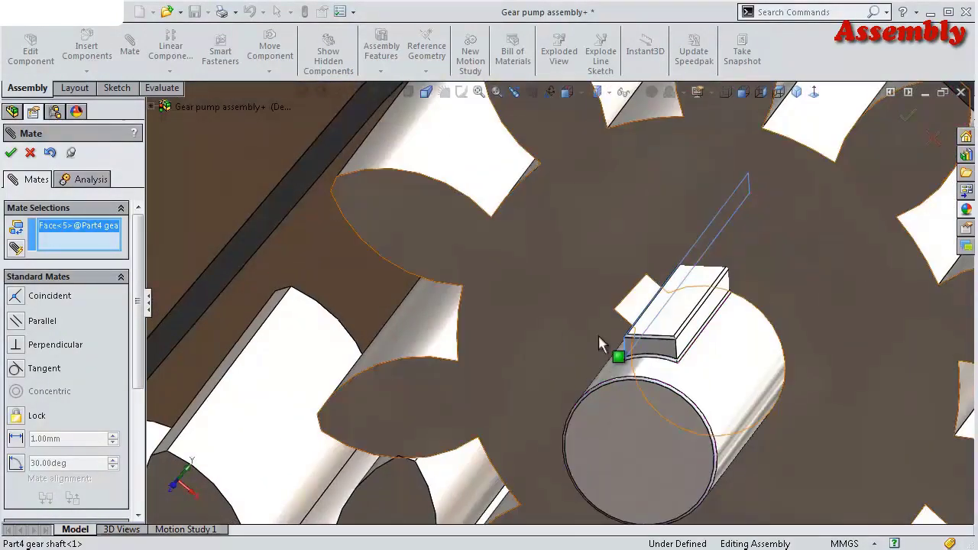
click(625, 321)
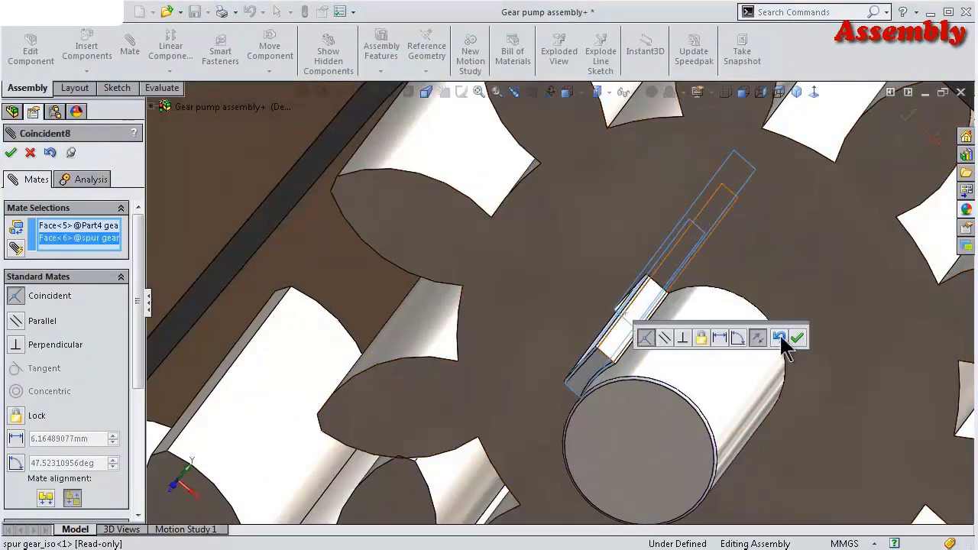
click(797, 339)
key(ctrl+8)
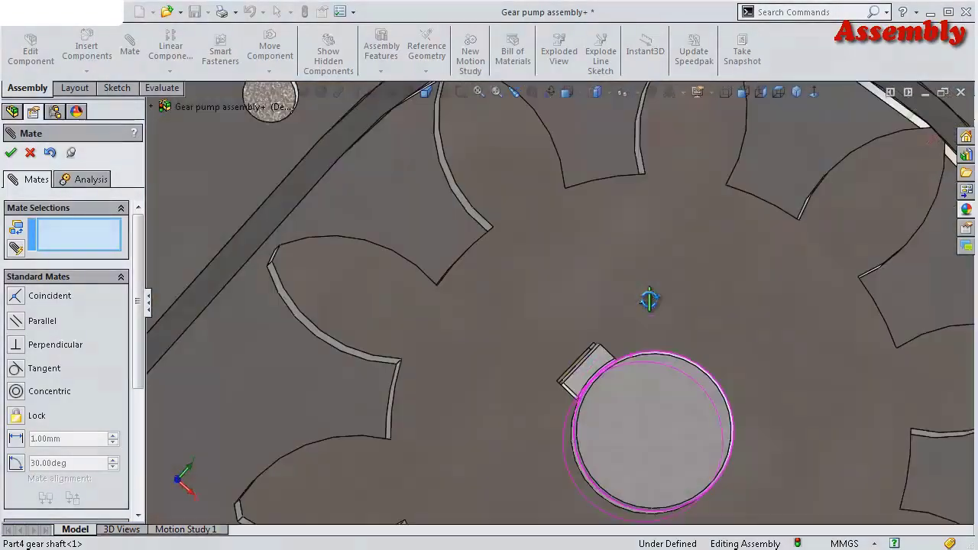
Turn the gears via the shaft, then lift the parallel pin above the right gear
key(Escape)
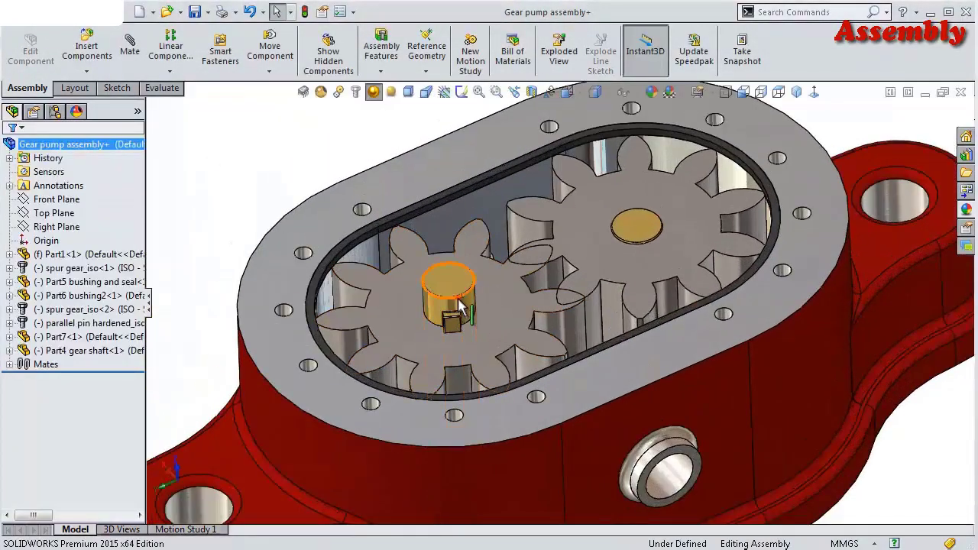
drag(458, 306, 455, 309)
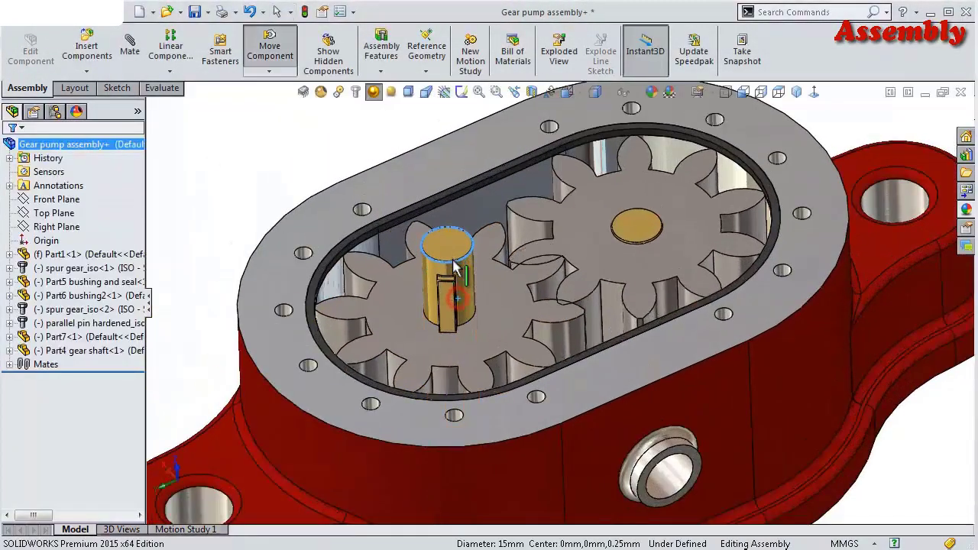
click(642, 228)
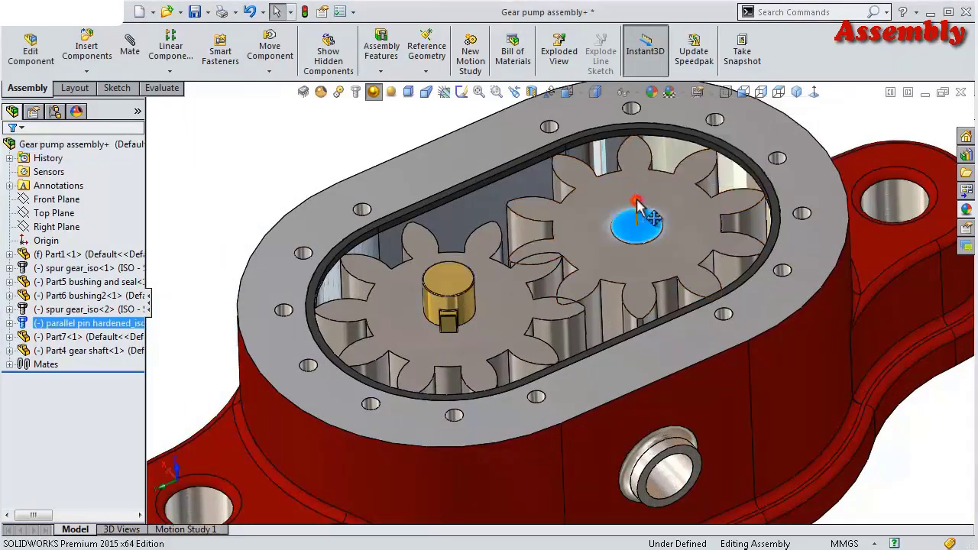
mouse_move(637, 201)
mouse_down()
mouse_move(634, 187)
mouse_move(641, 206)
mouse_up()
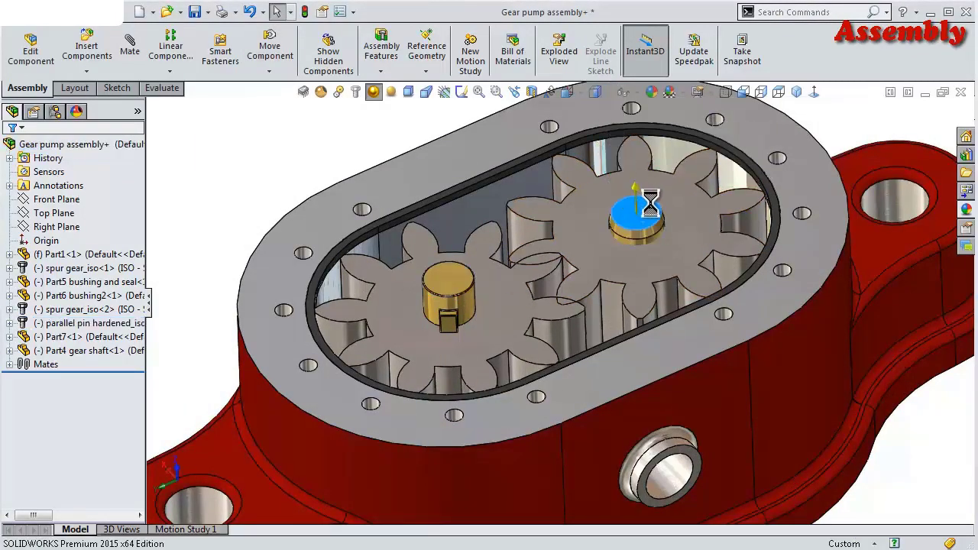
key(z)
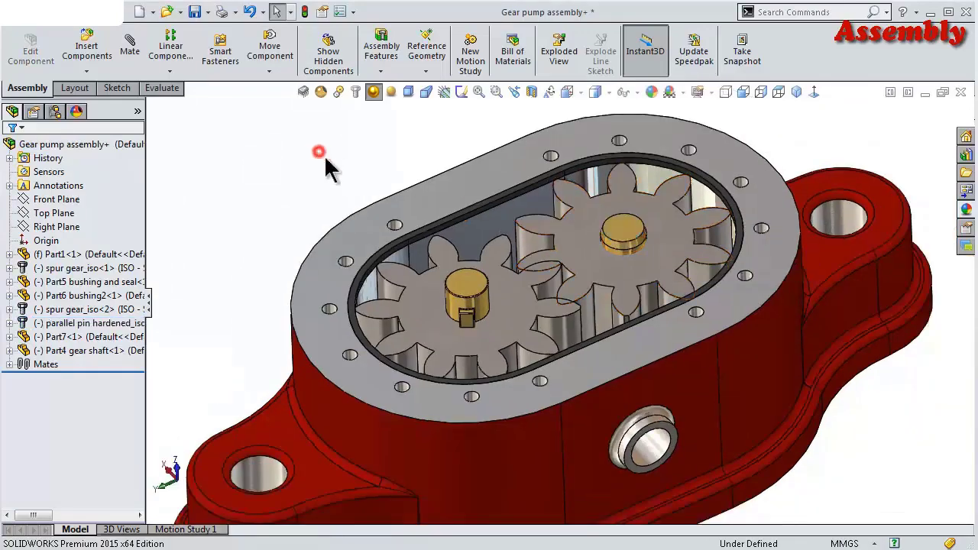
mouse_move(491, 243)
middle_down()
mouse_move(489, 146)
mouse_move(478, 188)
middle_up()
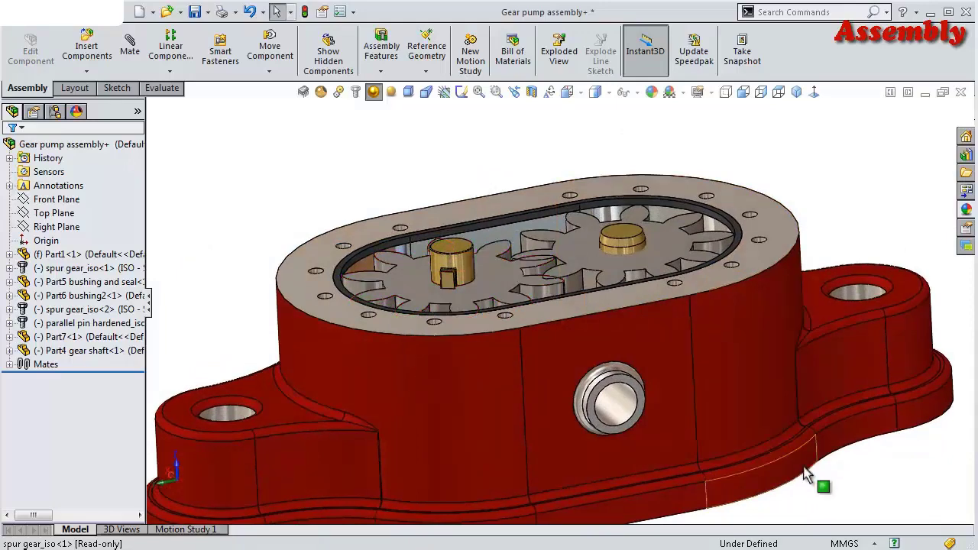
Mate the shaft key's top face coincident with the left gear's keyway face
middle_drag(497, 306, 537, 368)
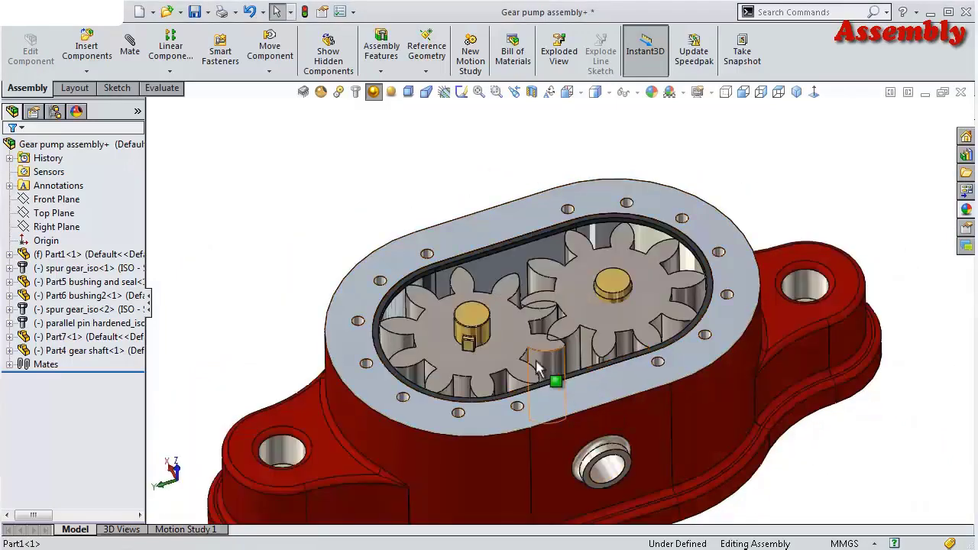
scroll(470, 322, down, 2)
scroll(481, 336, down, 2)
scroll(489, 338, down, 3)
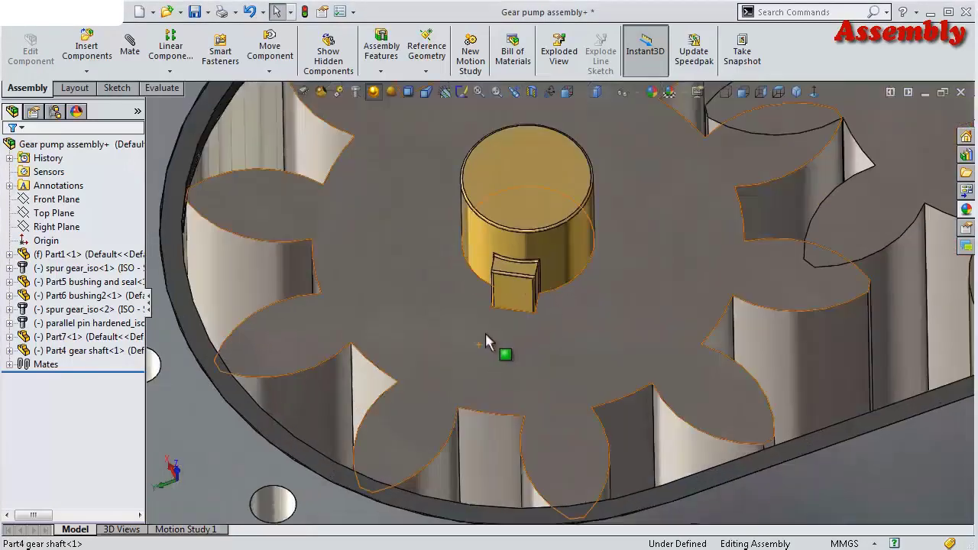
scroll(535, 267, down, 2)
click(583, 198)
click(656, 330)
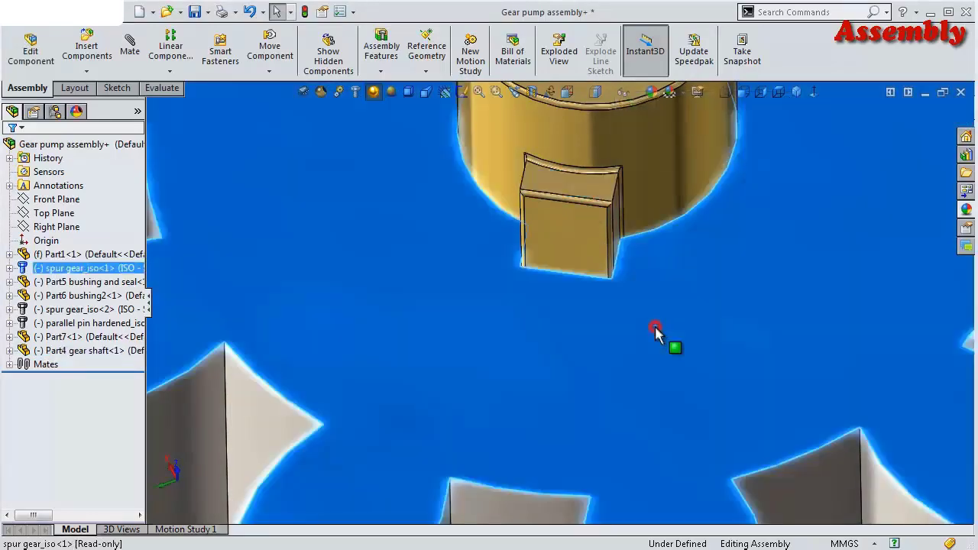
click(602, 191)
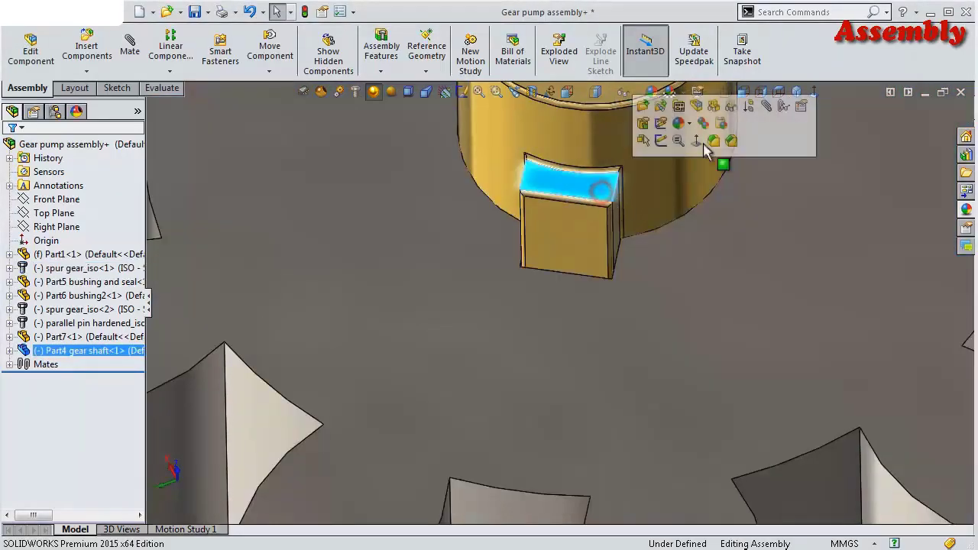
click(766, 114)
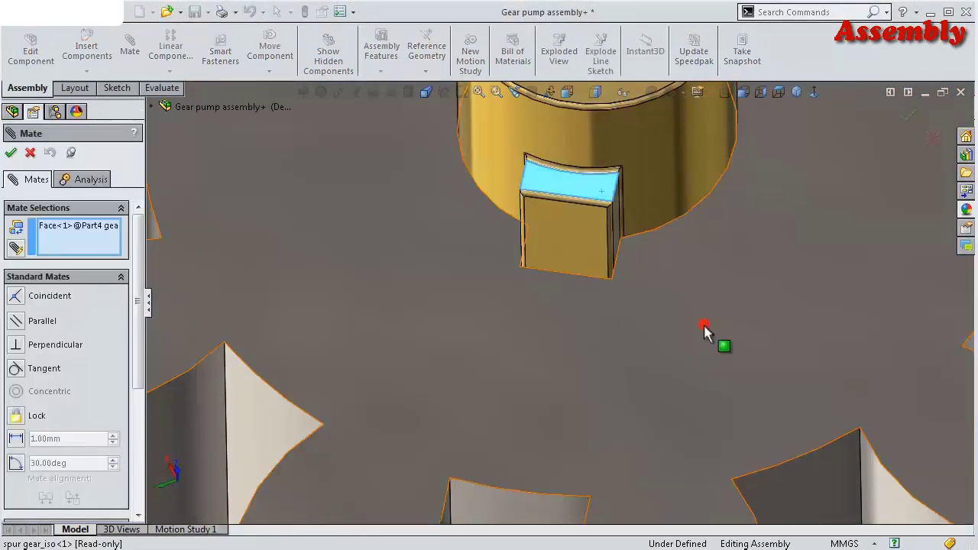
click(704, 325)
click(877, 353)
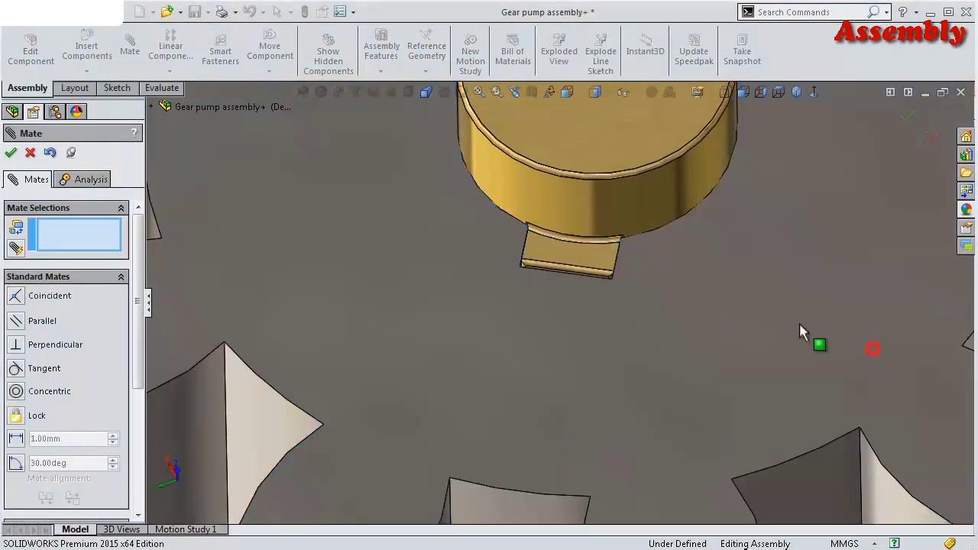
mouse_move(661, 247)
middle_down()
mouse_move(654, 356)
mouse_move(661, 210)
middle_up()
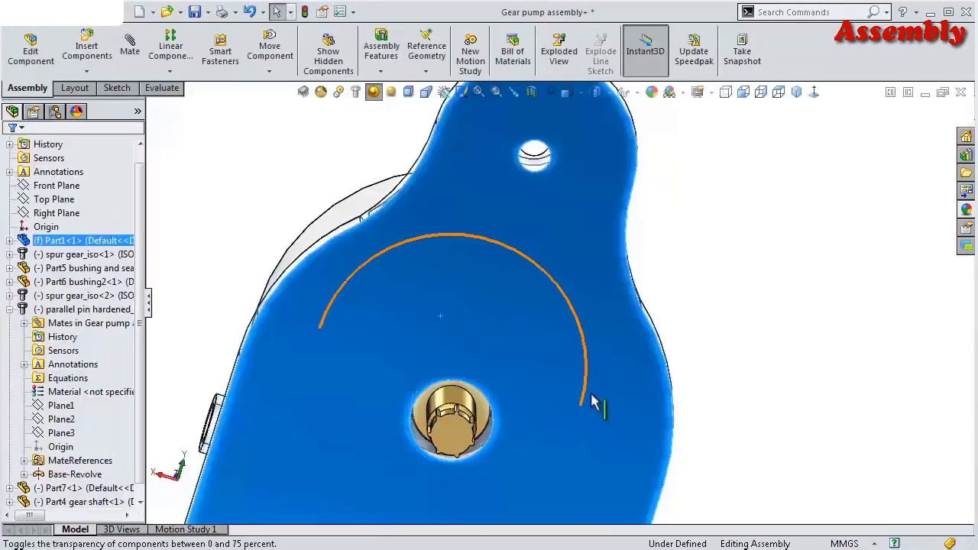
Rotate the keyed gear about its shaft to check it
click(764, 382)
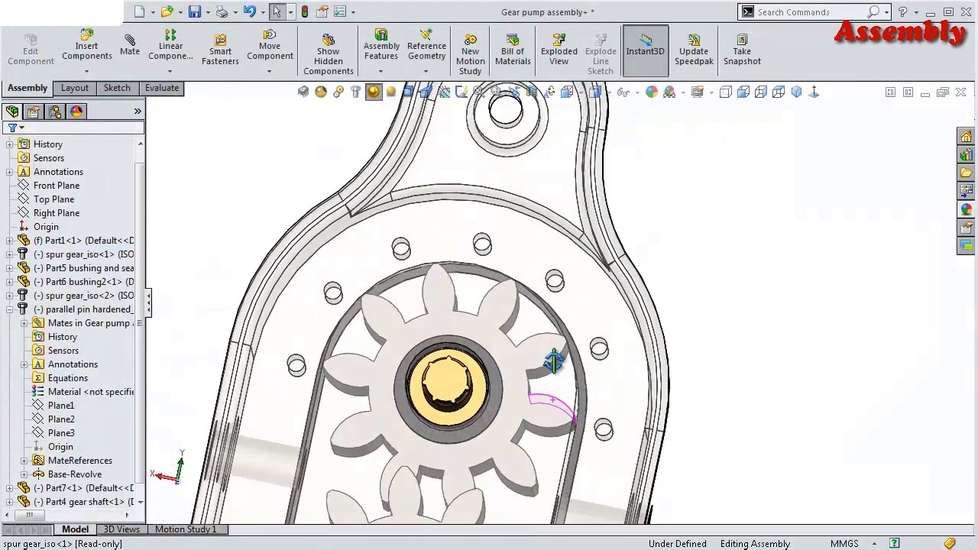
scroll(556, 359, down, 3)
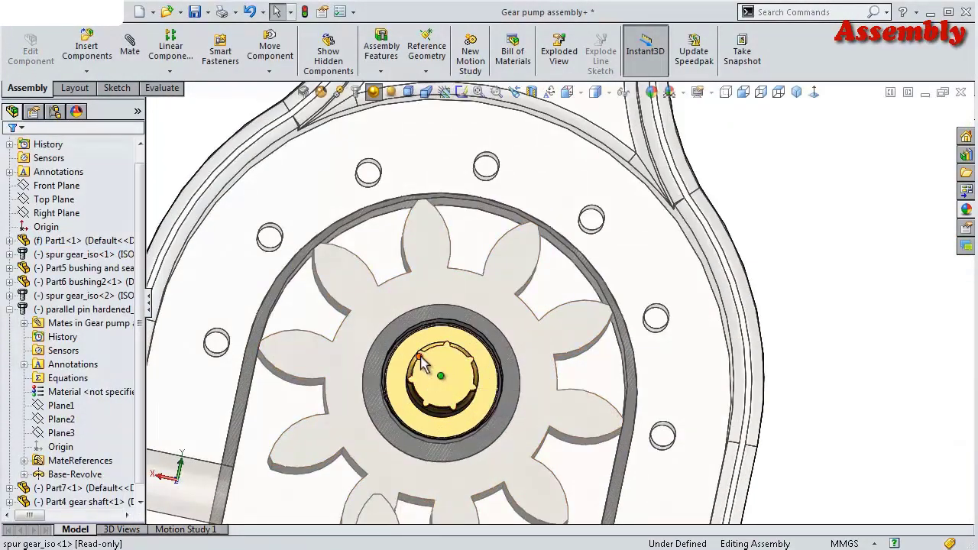
mouse_move(422, 363)
mouse_down()
mouse_move(458, 395)
mouse_move(433, 345)
mouse_move(436, 404)
mouse_move(442, 371)
mouse_up()
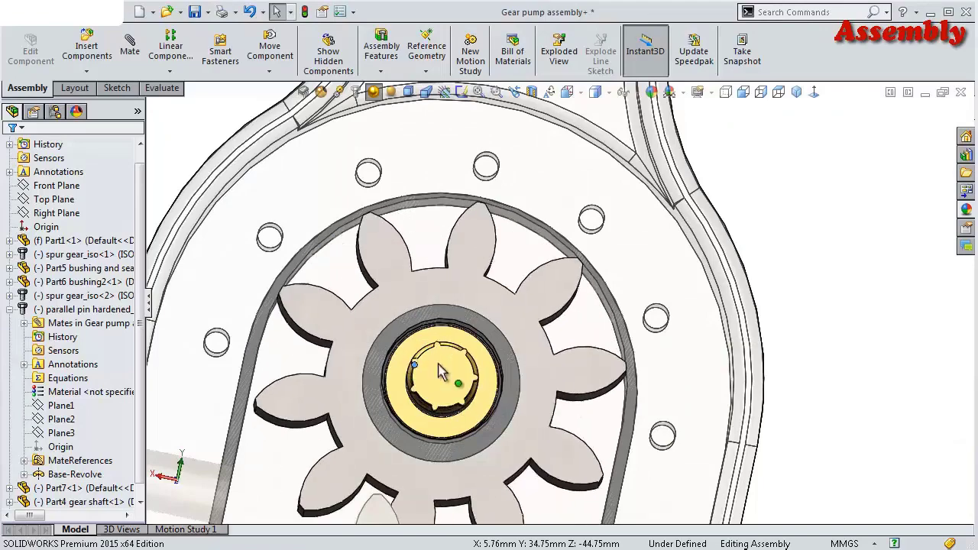
scroll(509, 387, up, 2)
View the housing's front face Normal To, straight on
click(690, 351)
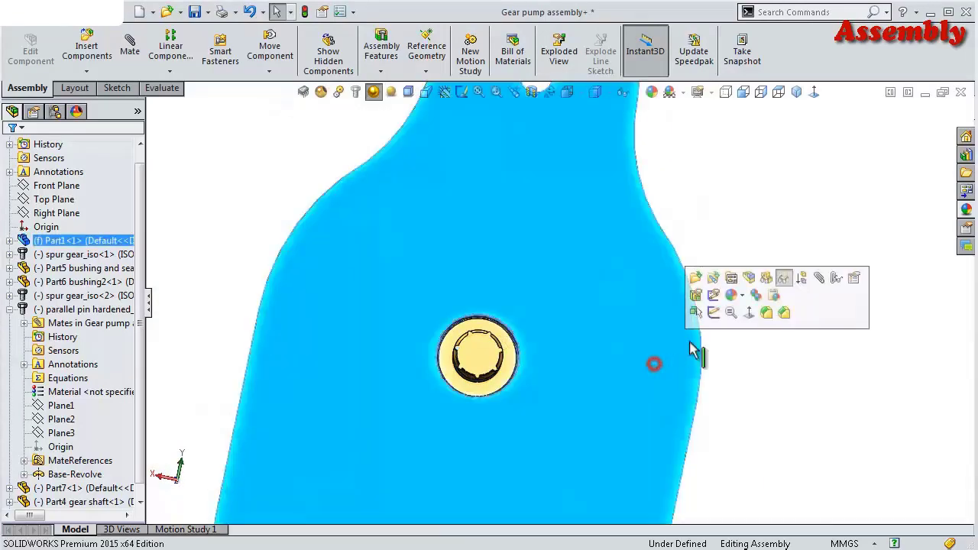
mouse_move(845, 316)
middle_down()
mouse_move(652, 300)
mouse_move(622, 328)
mouse_move(721, 321)
middle_up()
click(721, 321)
click(815, 274)
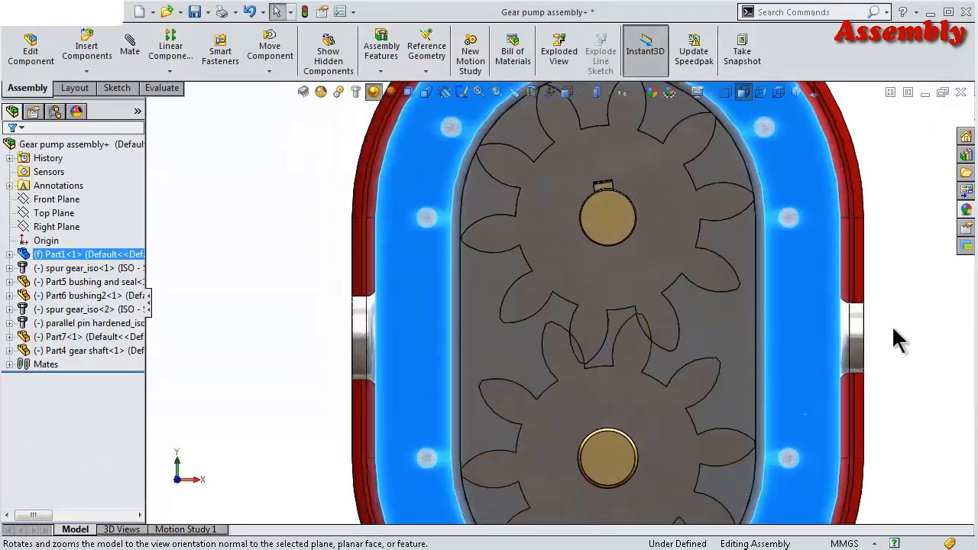
Spin the gears and orbit around to inspect the bushing hole in the housing
click(906, 315)
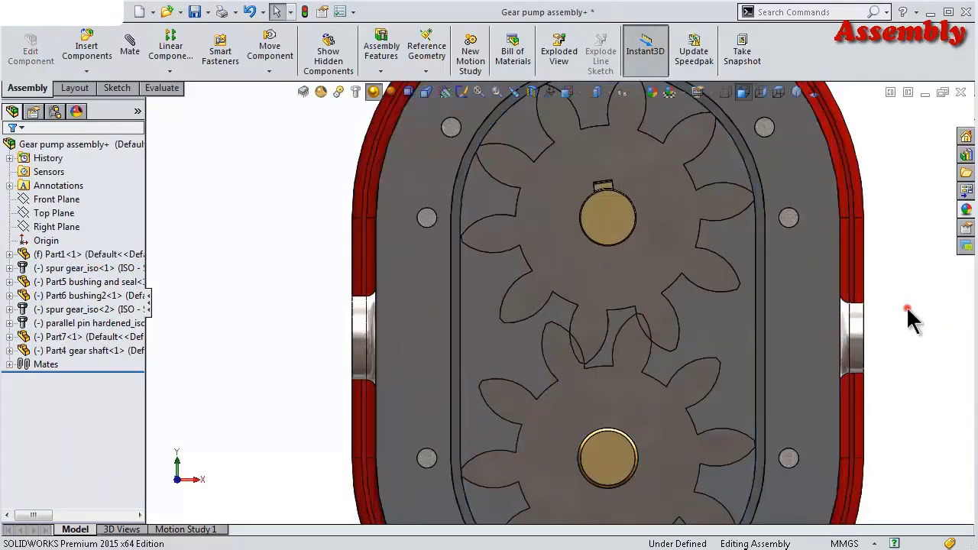
mouse_move(600, 367)
mouse_down()
mouse_move(593, 320)
mouse_move(631, 320)
mouse_up()
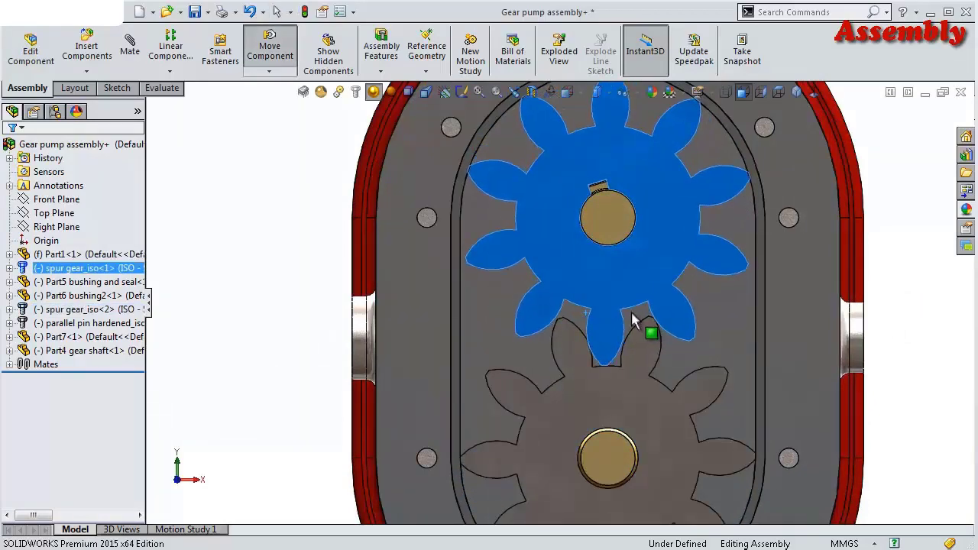
key(Escape)
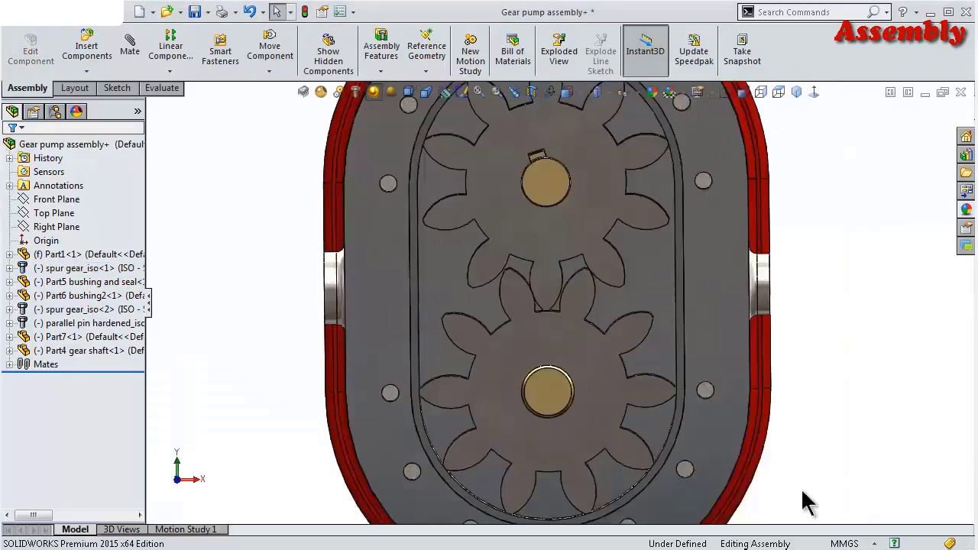
mouse_move(601, 314)
middle_down()
mouse_move(640, 298)
mouse_move(644, 324)
middle_up()
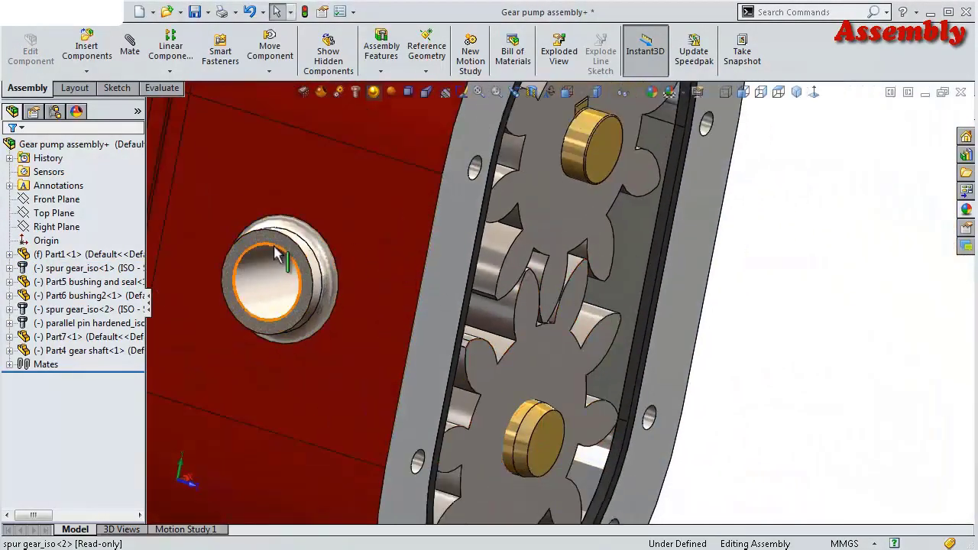
middle_drag(294, 288, 417, 295)
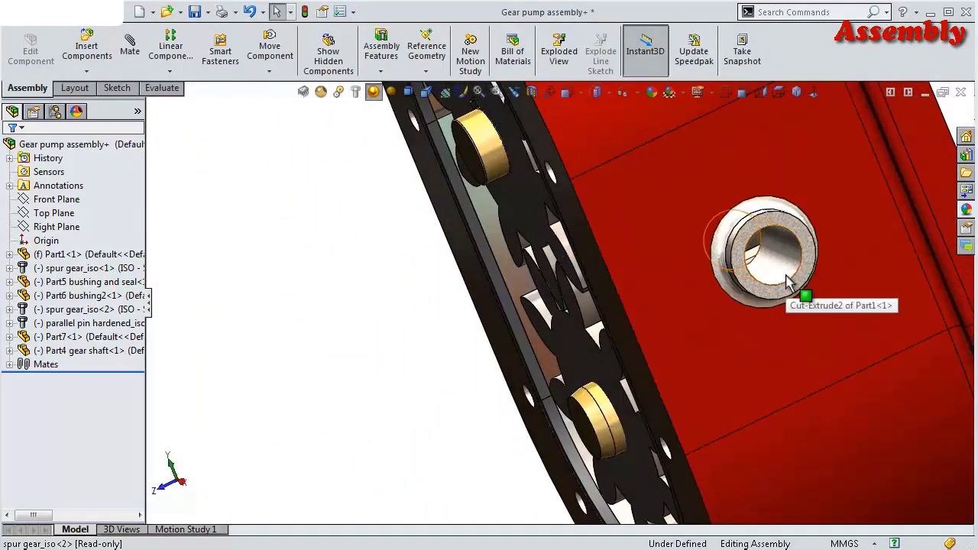
click(789, 283)
mouse_move(787, 280)
middle_down()
mouse_move(836, 212)
mouse_move(861, 203)
middle_up()
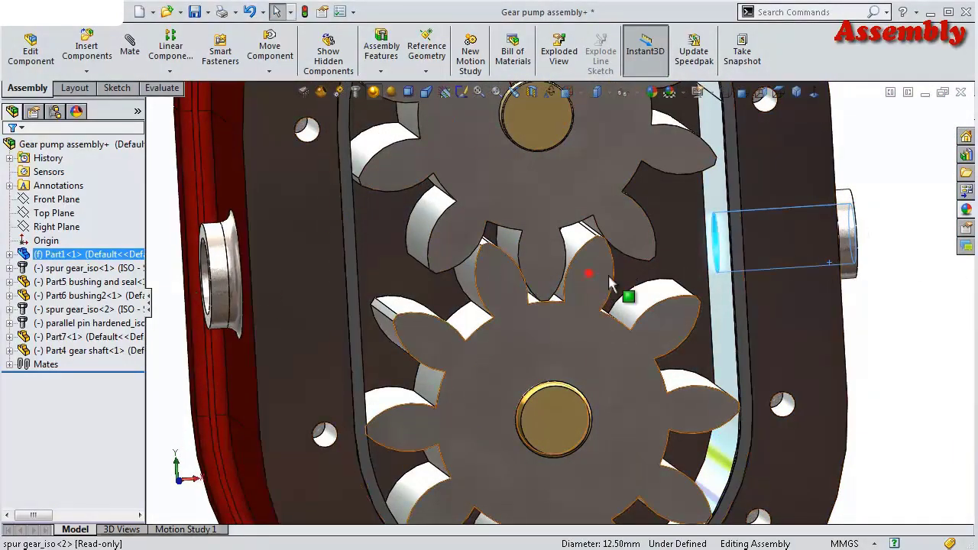
mouse_move(600, 405)
mouse_down()
mouse_move(553, 308)
mouse_move(631, 288)
mouse_move(580, 252)
mouse_up()
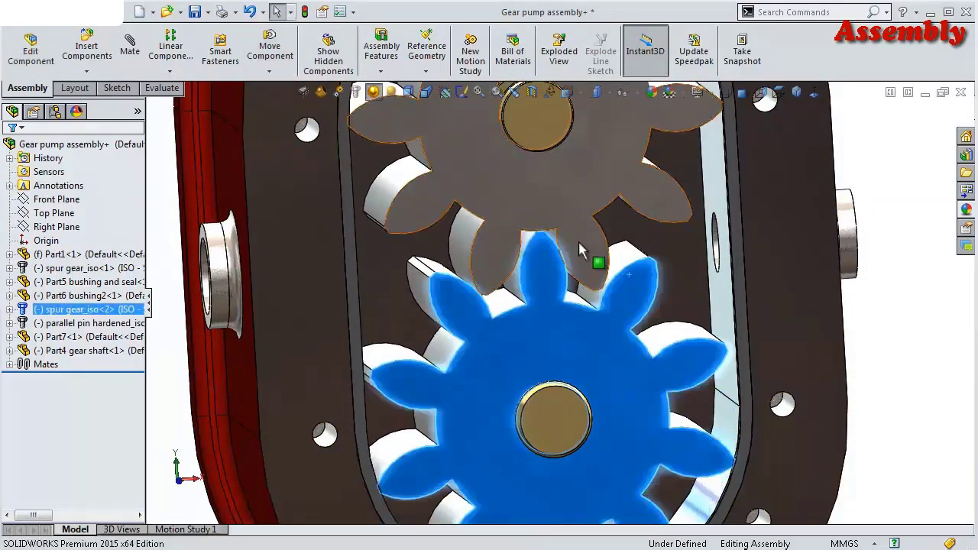
Make a tooth face on each spur gear tangent, using the mate for positioning only
scroll(581, 252, down, 3)
scroll(580, 255, down, 2)
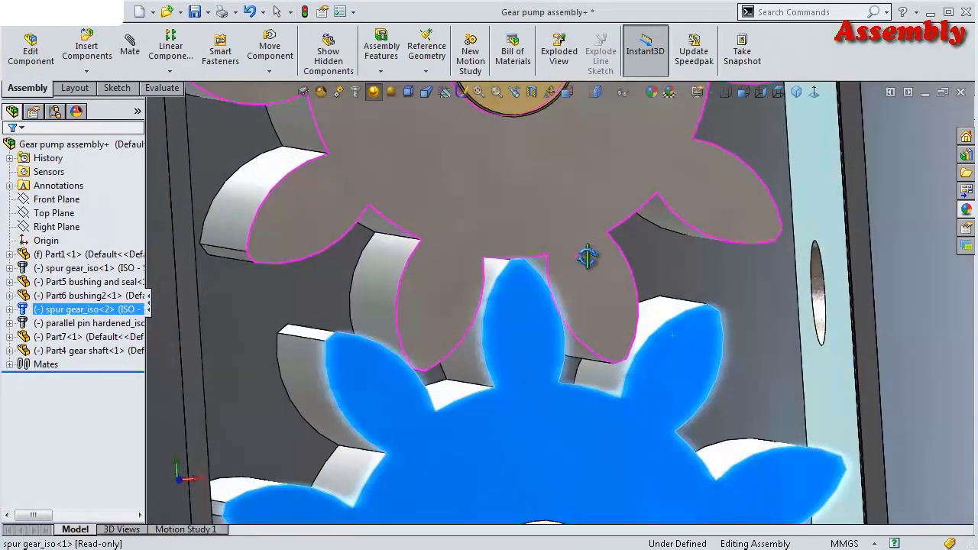
middle_drag(587, 257, 572, 321)
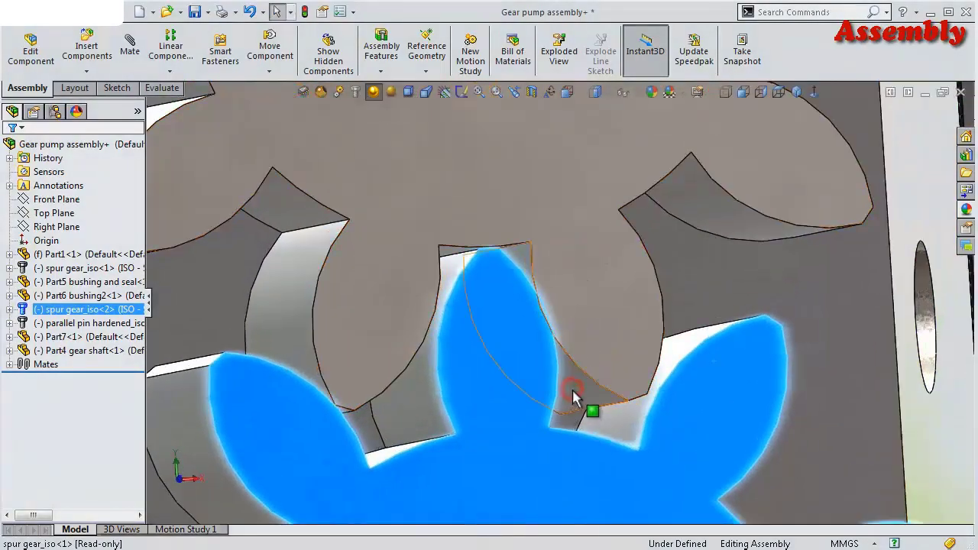
click(572, 389)
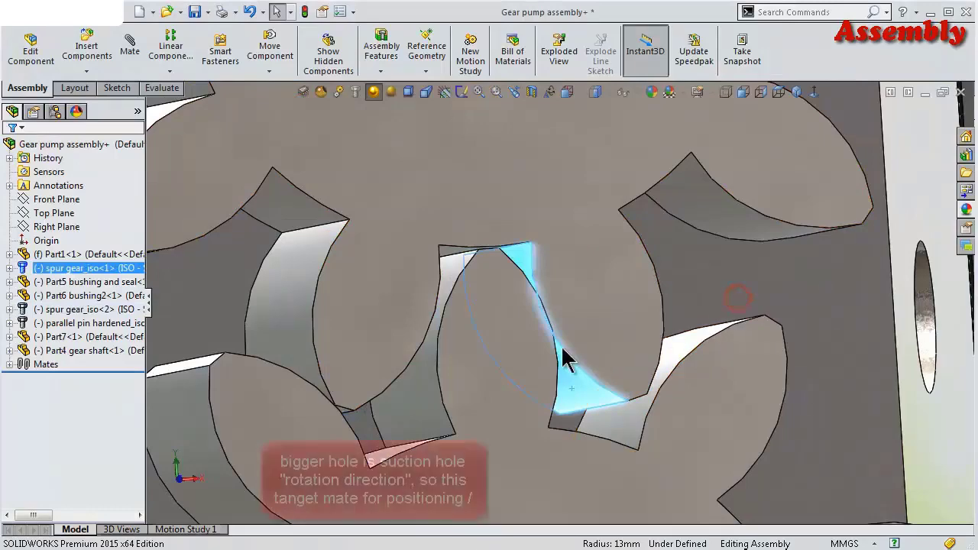
click(563, 354)
middle_drag(553, 360, 530, 361)
click(573, 399)
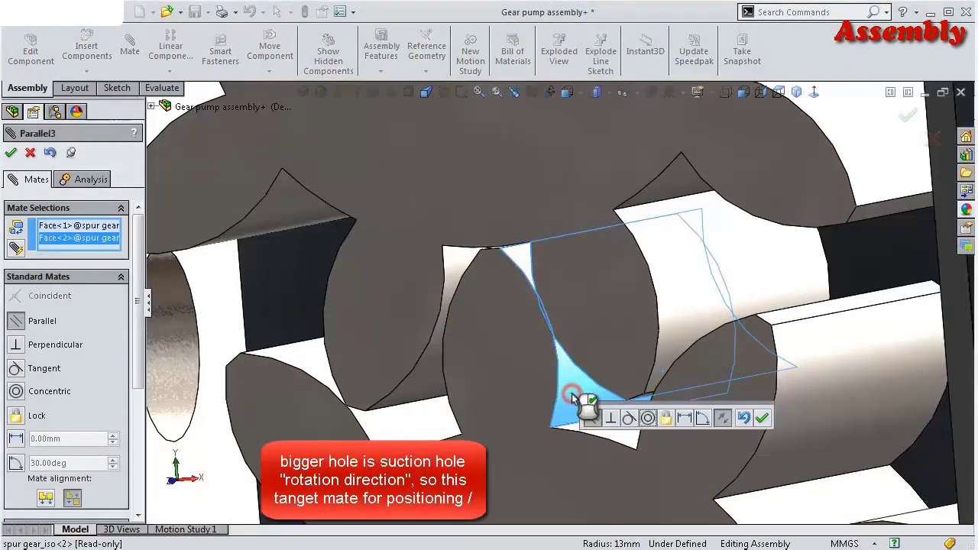
click(628, 419)
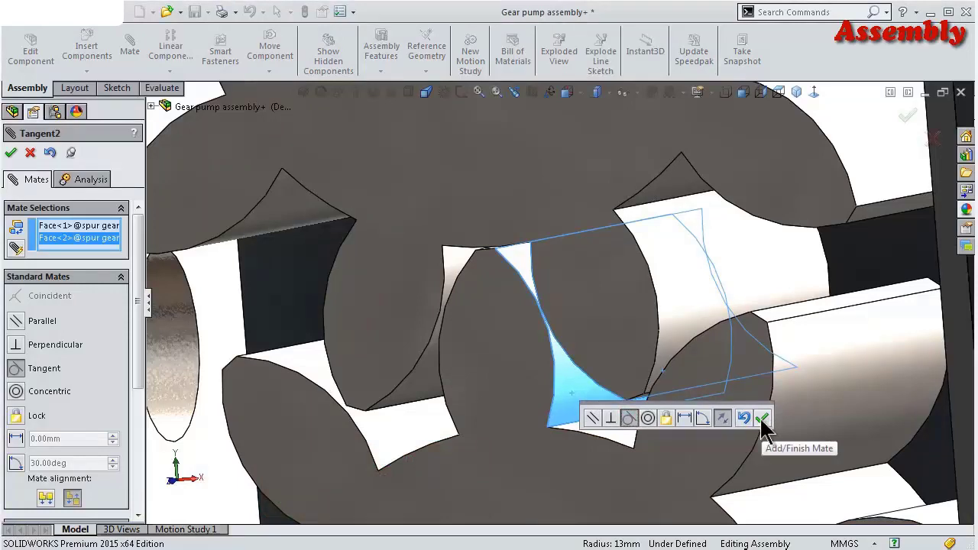
drag(136, 273, 127, 430)
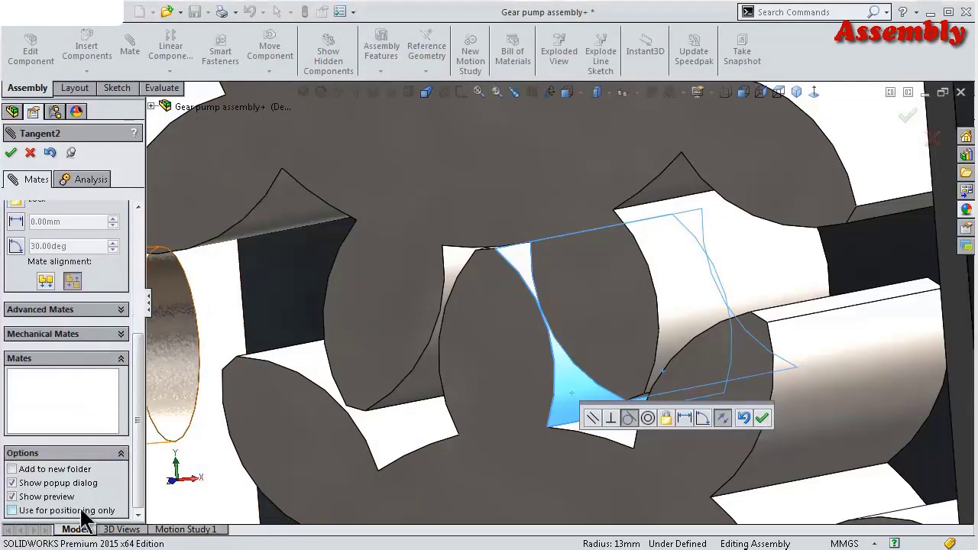
click(11, 153)
scroll(549, 245, up, 5)
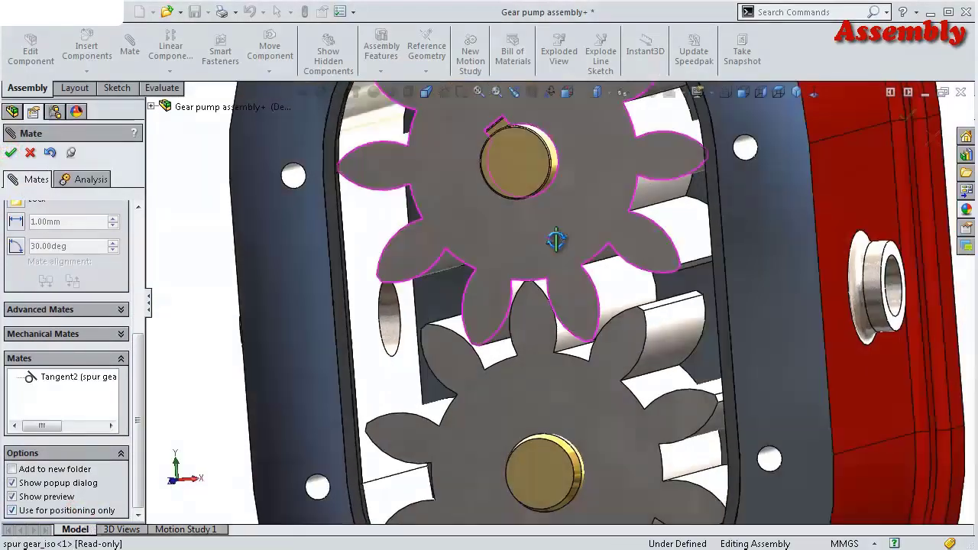
middle_drag(555, 240, 355, 277)
Add GearMate1 between the spur gears with a reversed 1mm : 1mm ratio, then turn them to check
mouse_move(138, 365)
mouse_down()
mouse_move(134, 259)
mouse_move(146, 245)
mouse_move(134, 406)
mouse_up()
click(125, 334)
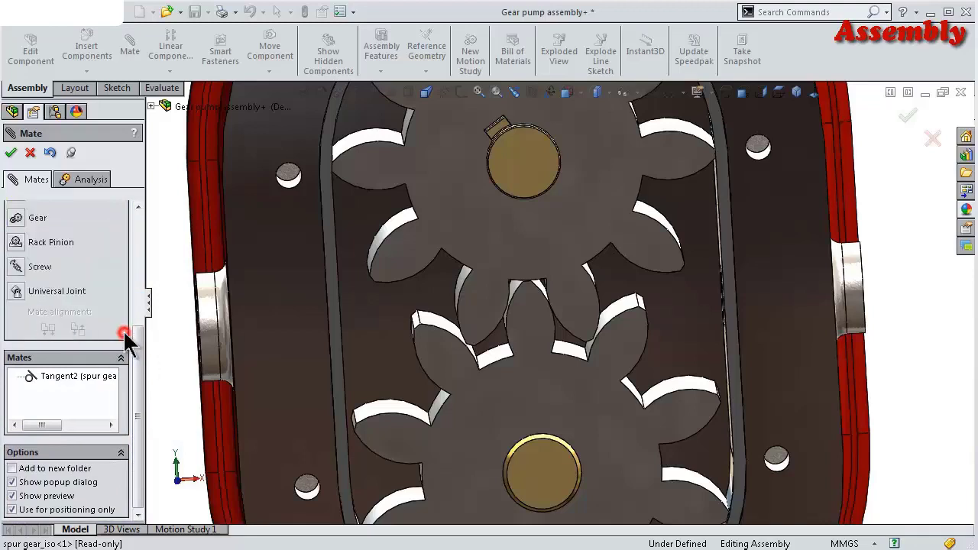
click(15, 218)
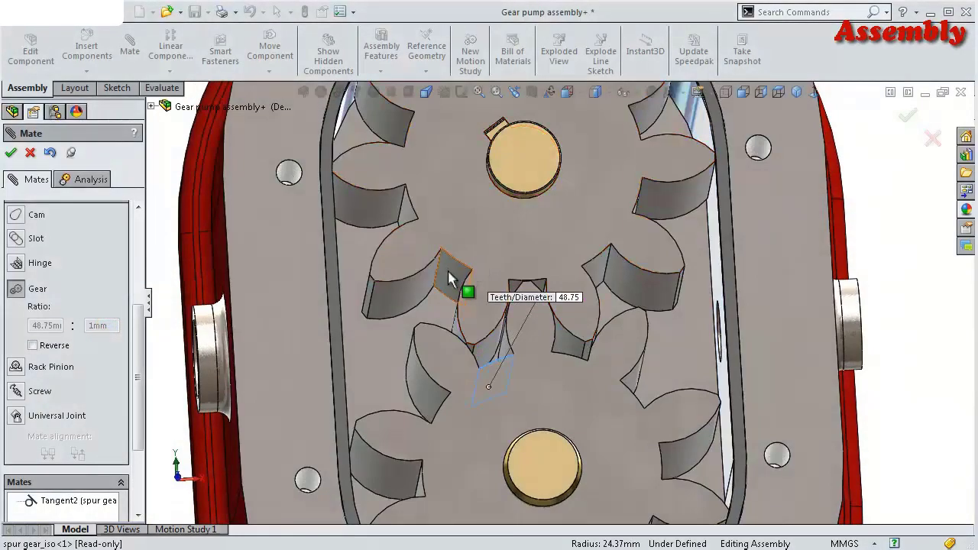
click(449, 273)
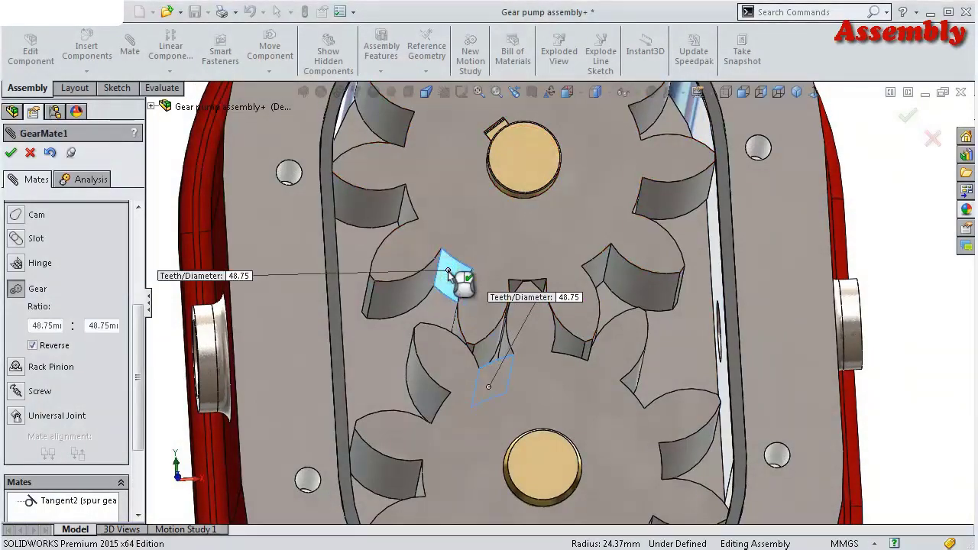
drag(447, 221, 452, 280)
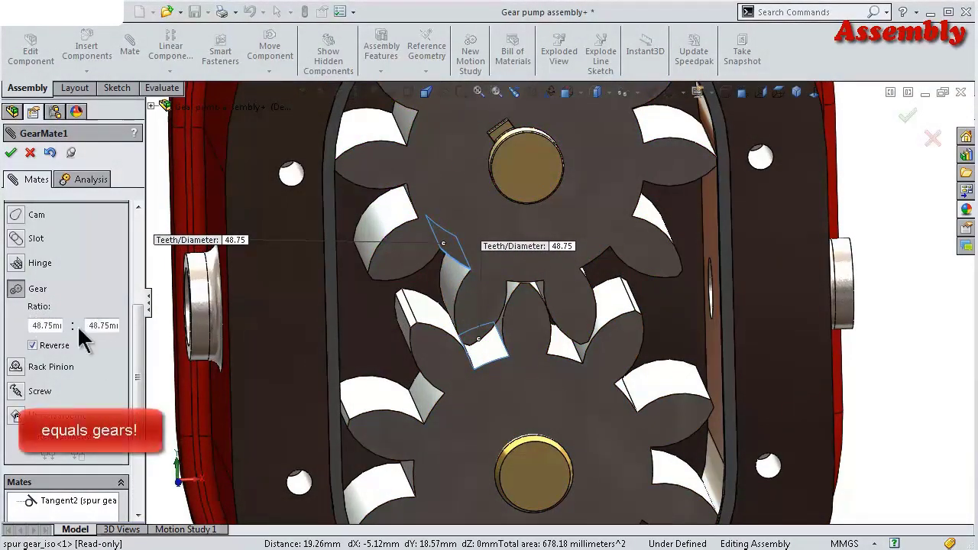
double_click(33, 325)
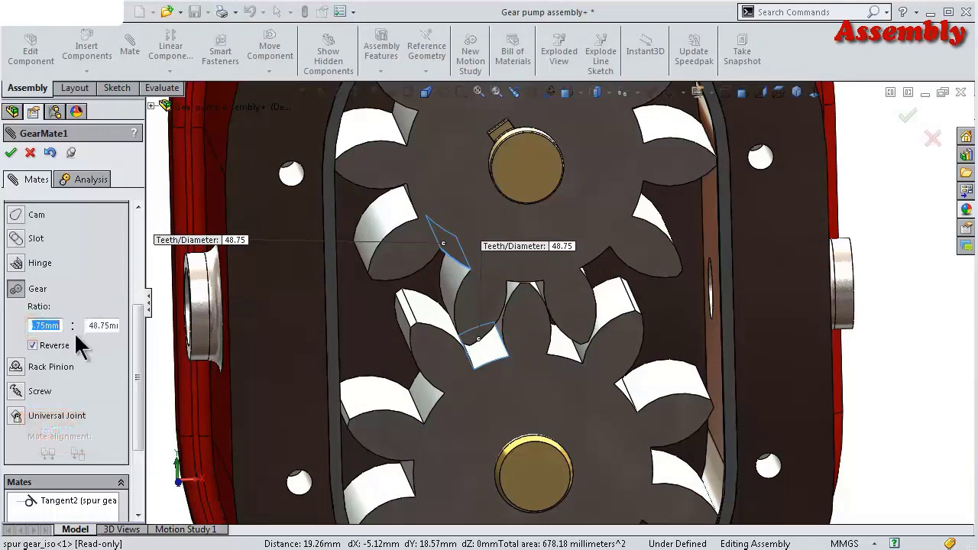
text(1)
click(90, 326)
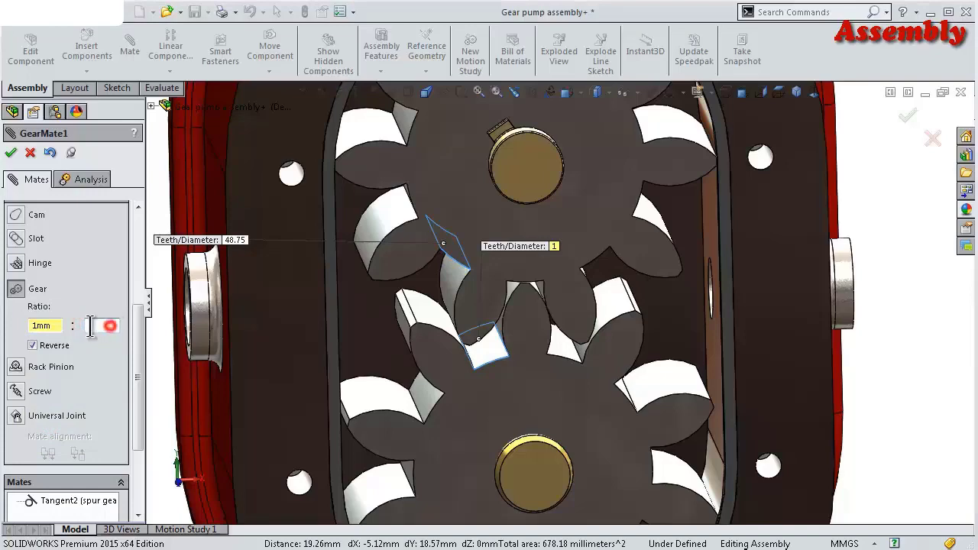
text(1)
click(102, 350)
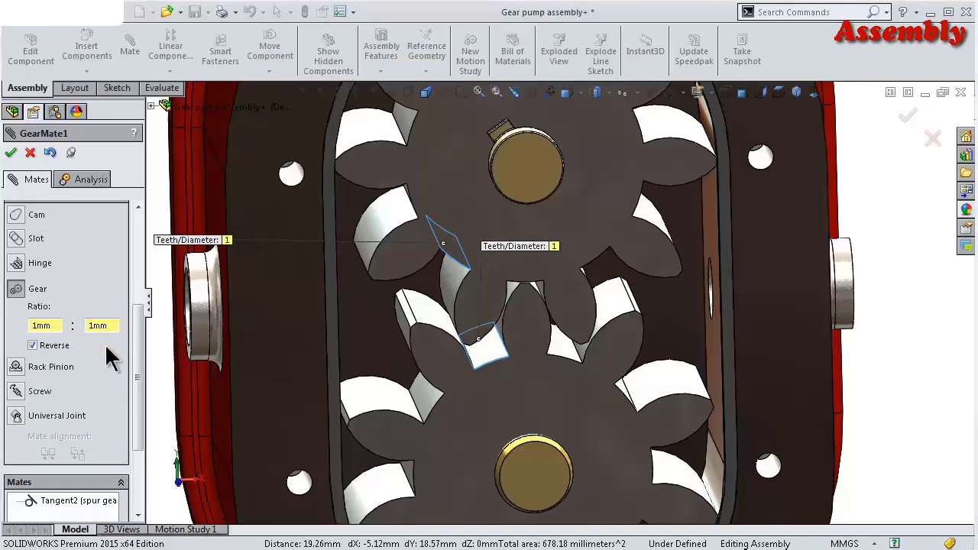
key(Return)
mouse_move(537, 338)
mouse_down()
mouse_move(611, 392)
mouse_move(467, 337)
mouse_up()
mouse_move(486, 437)
mouse_down()
mouse_move(611, 366)
mouse_move(494, 341)
mouse_up()
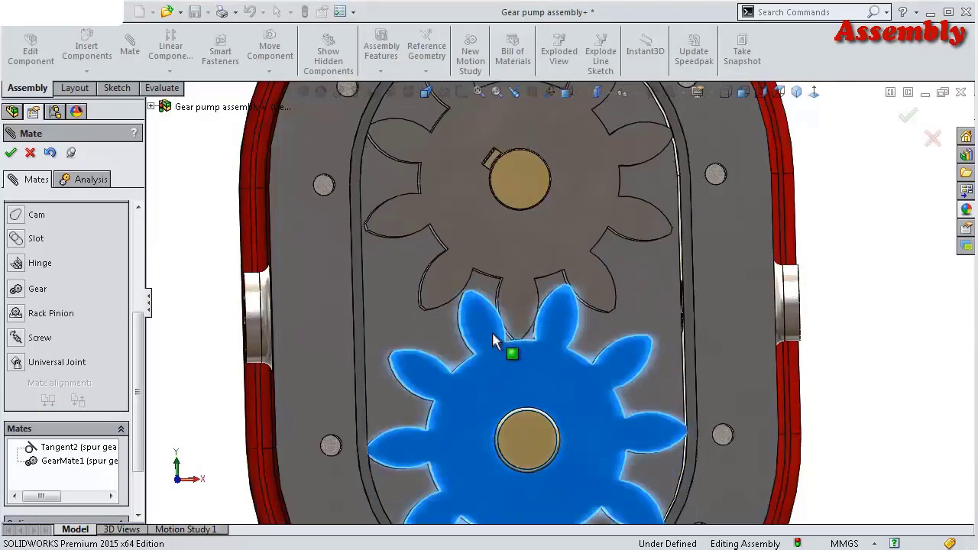
Rotate the lower gear until the teeth interlock cleanly, then close the Mate PropertyManager
drag(547, 462, 583, 355)
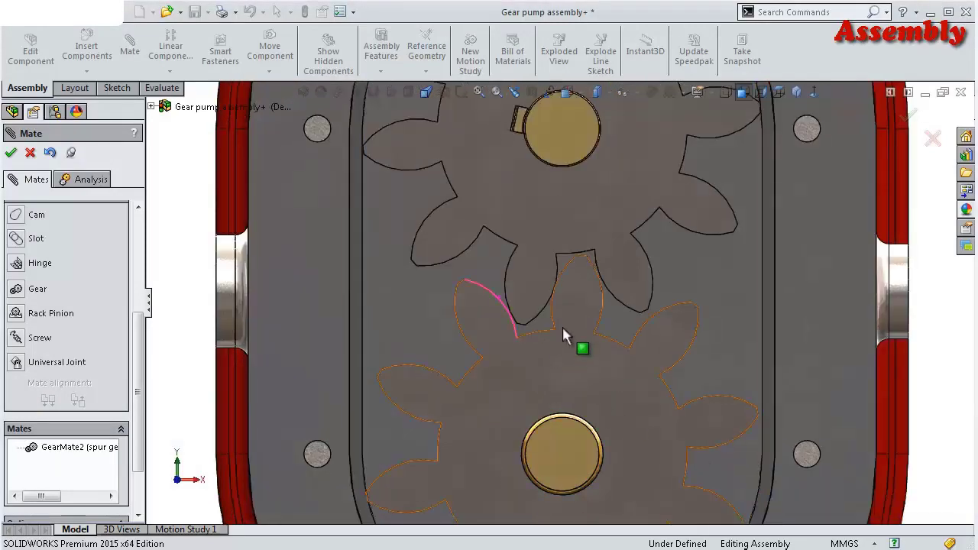
mouse_move(563, 334)
mouse_down()
mouse_move(572, 323)
mouse_move(595, 342)
mouse_move(627, 424)
mouse_move(623, 485)
mouse_move(583, 539)
mouse_move(562, 451)
mouse_move(653, 467)
mouse_move(627, 487)
mouse_move(629, 395)
mouse_move(533, 389)
mouse_move(705, 465)
mouse_move(498, 436)
mouse_move(476, 280)
mouse_move(480, 412)
mouse_move(601, 458)
mouse_move(645, 443)
mouse_move(559, 319)
mouse_up()
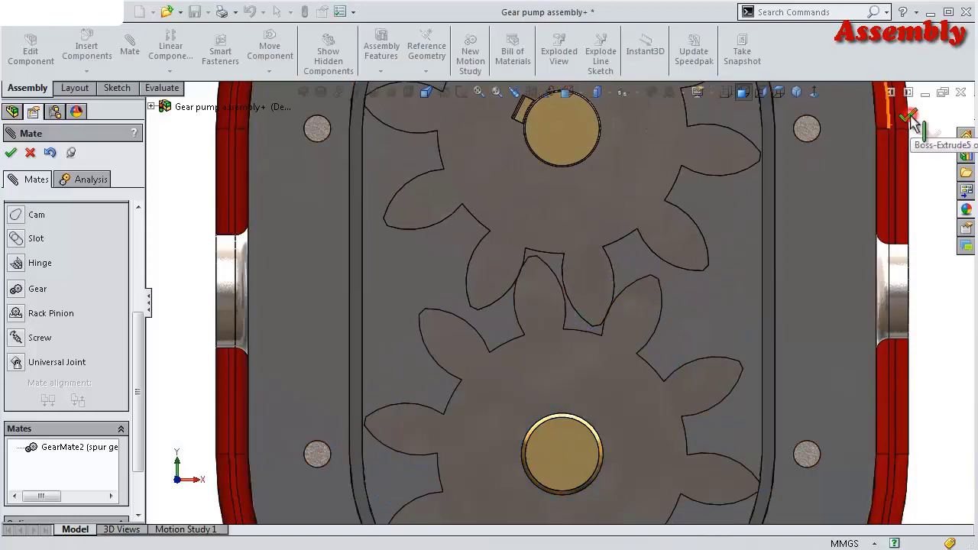
click(909, 118)
mouse_move(874, 170)
middle_down()
mouse_move(647, 194)
mouse_move(692, 194)
mouse_move(657, 157)
mouse_move(682, 186)
mouse_move(641, 165)
mouse_move(654, 169)
middle_up()
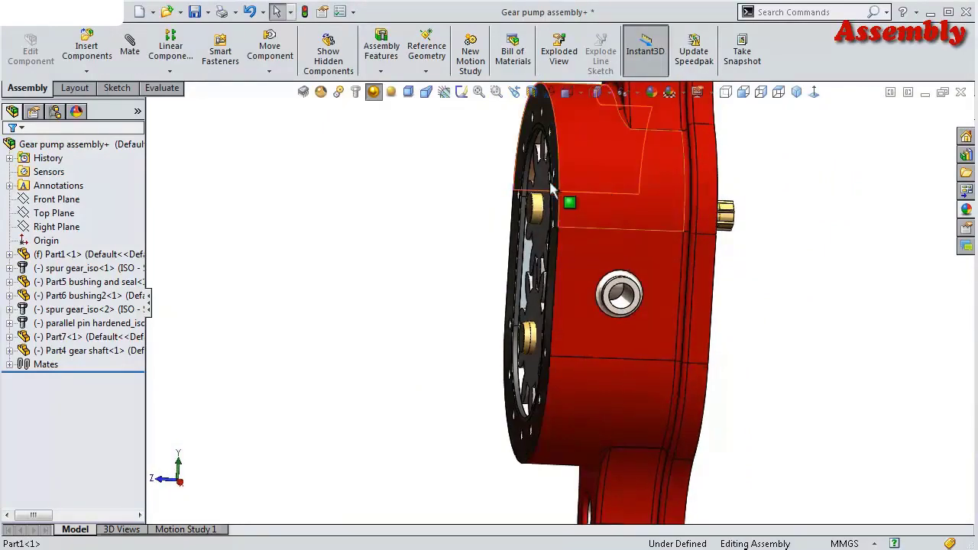
Turn the spur gear to a new angle inside the housing, then fit the front of the pump in view
middle_drag(551, 189, 551, 177)
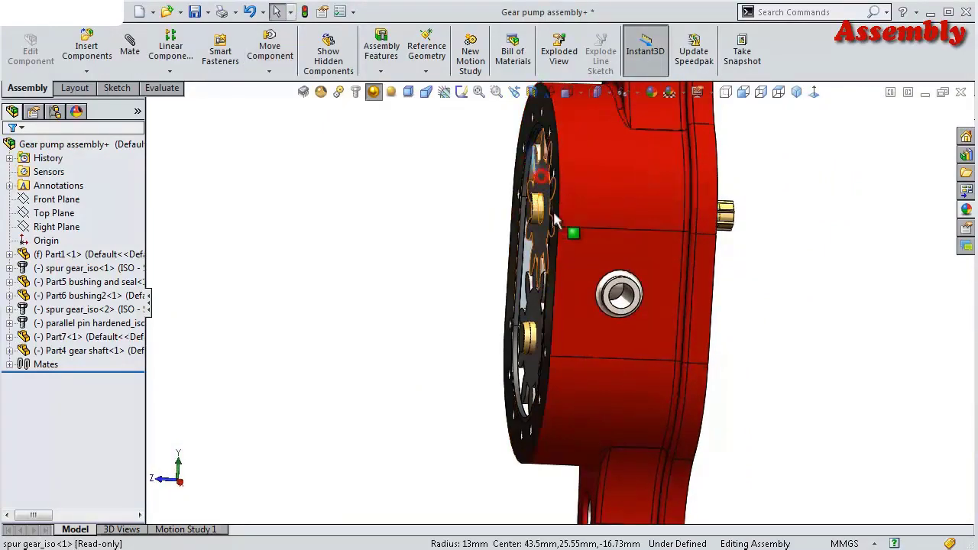
drag(535, 233, 545, 183)
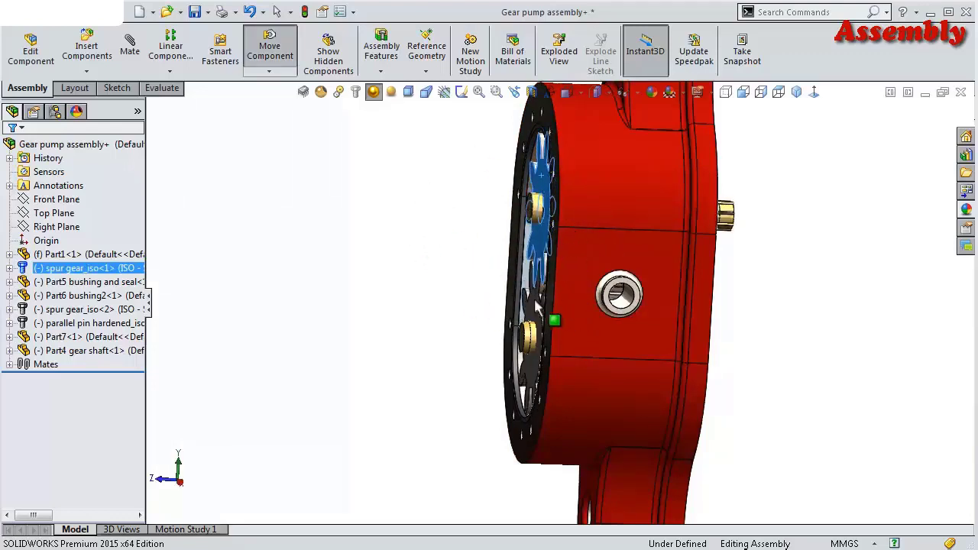
click(349, 211)
mouse_move(408, 170)
middle_down()
mouse_move(526, 151)
mouse_move(500, 133)
mouse_move(506, 156)
middle_up()
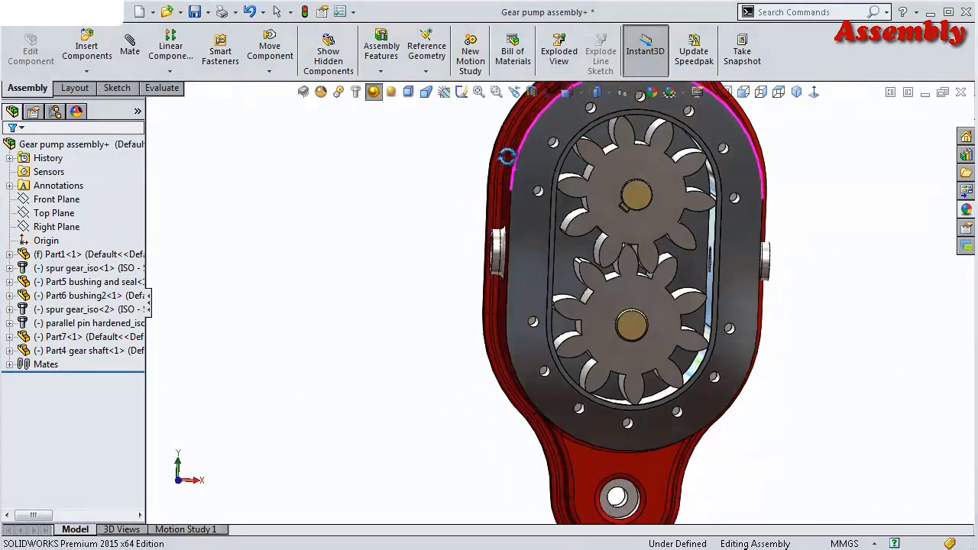
key(f)
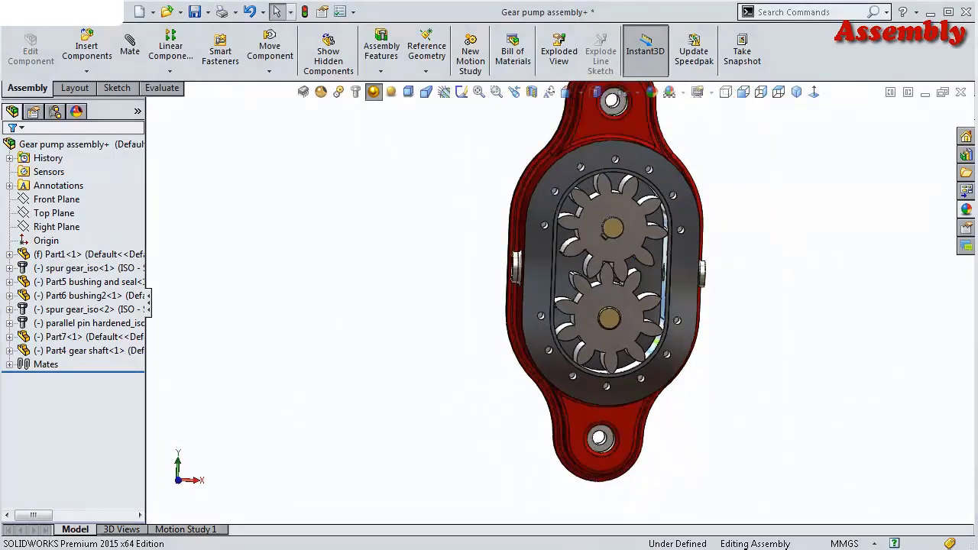
Insert the yellow lever arm Part3 beside the pump and start a mate from its end bore
click(88, 54)
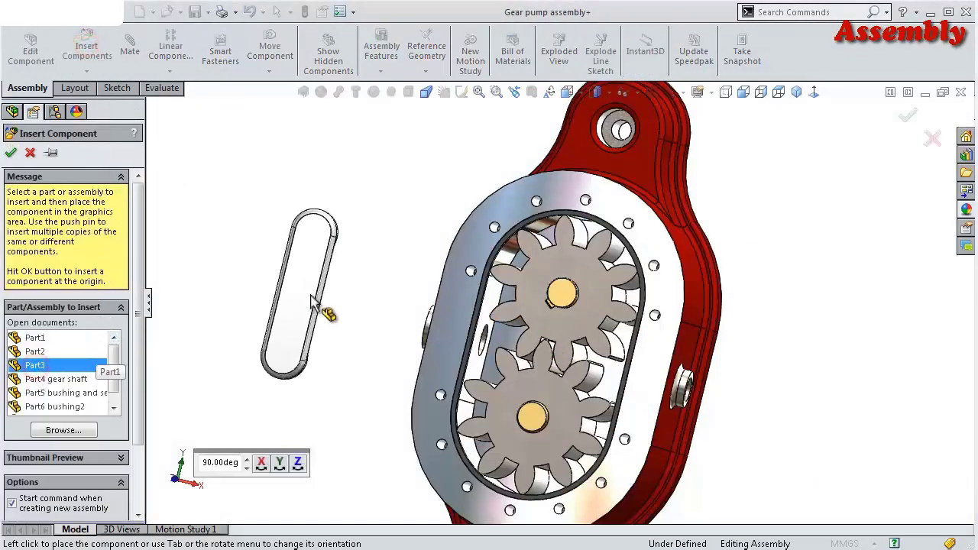
click(325, 238)
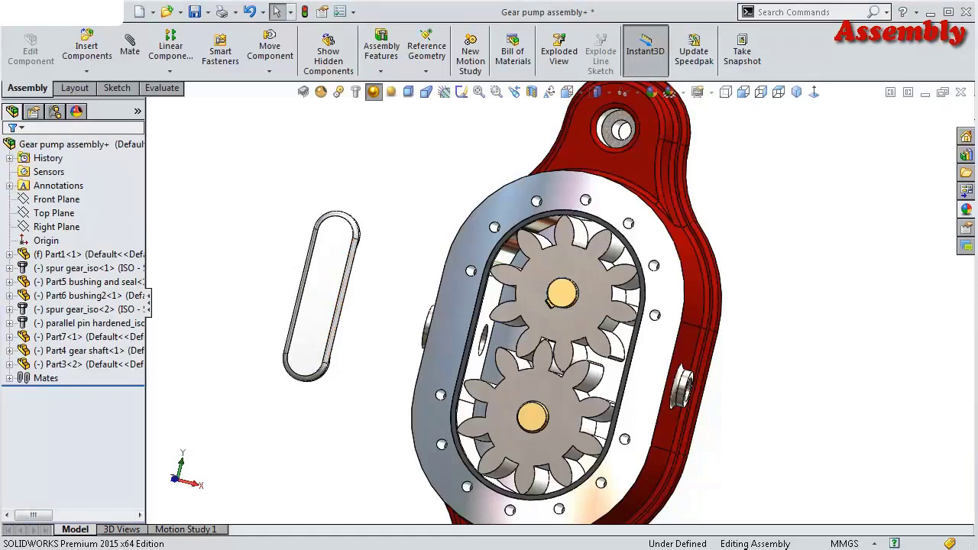
middle_drag(633, 360, 384, 267)
scroll(520, 230, down, 5)
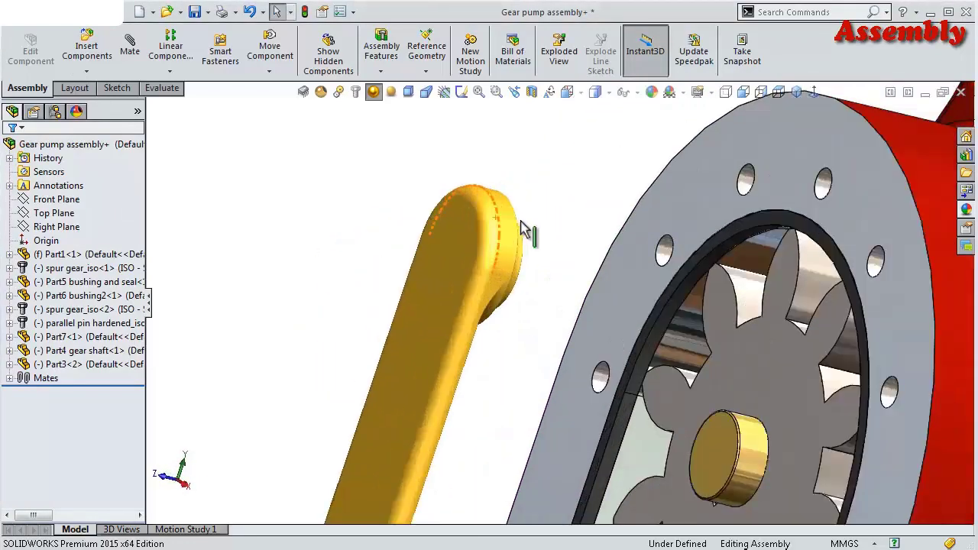
mouse_move(520, 230)
middle_down()
mouse_move(533, 288)
mouse_move(545, 251)
middle_up()
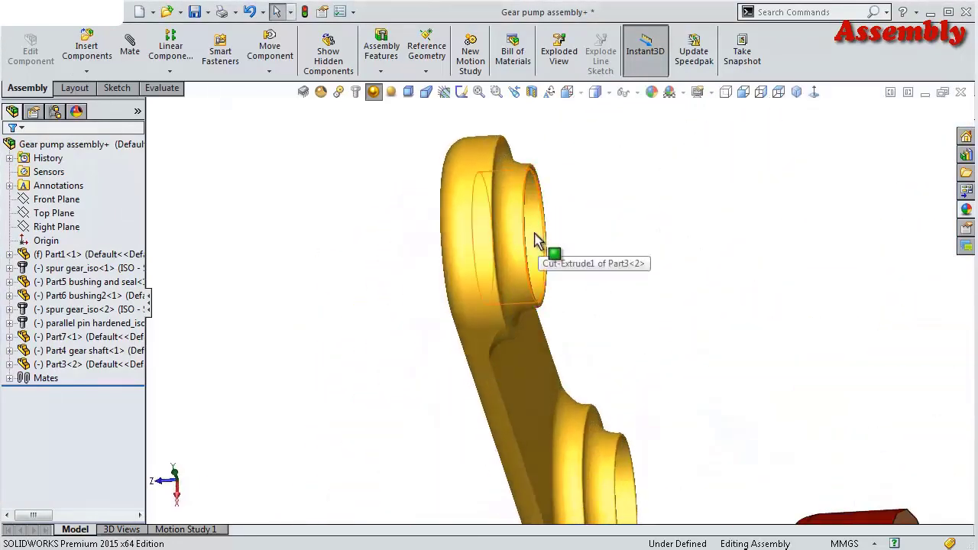
click(535, 239)
click(699, 145)
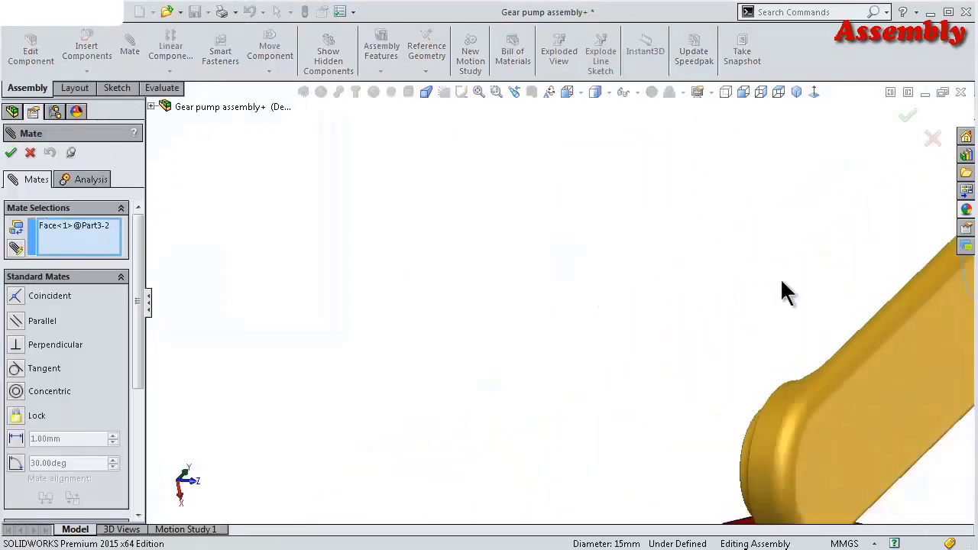
mouse_move(780, 277)
middle_down()
mouse_move(818, 432)
mouse_move(709, 447)
middle_up()
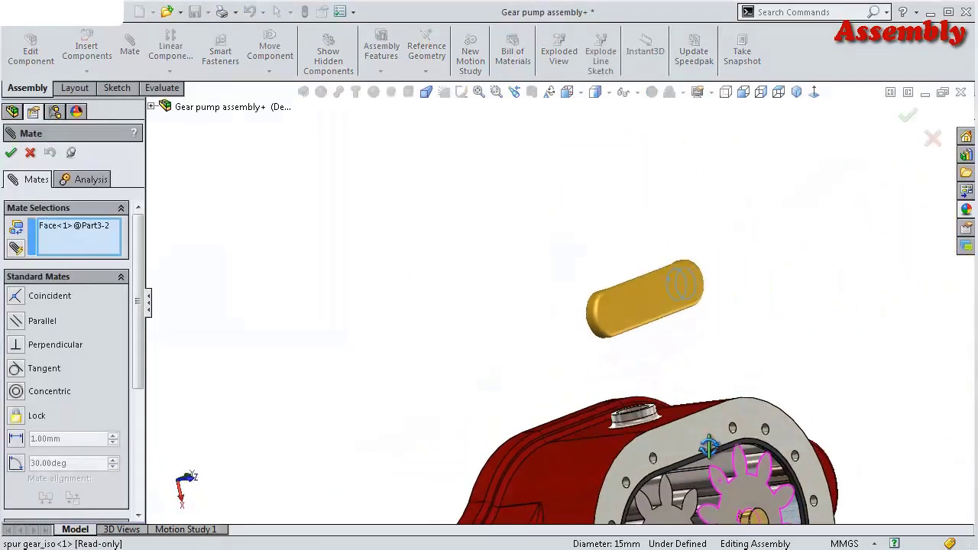
Make the lever bore concentric with the gear shaft
scroll(709, 447, down, 2)
scroll(718, 489, down, 3)
click(728, 490)
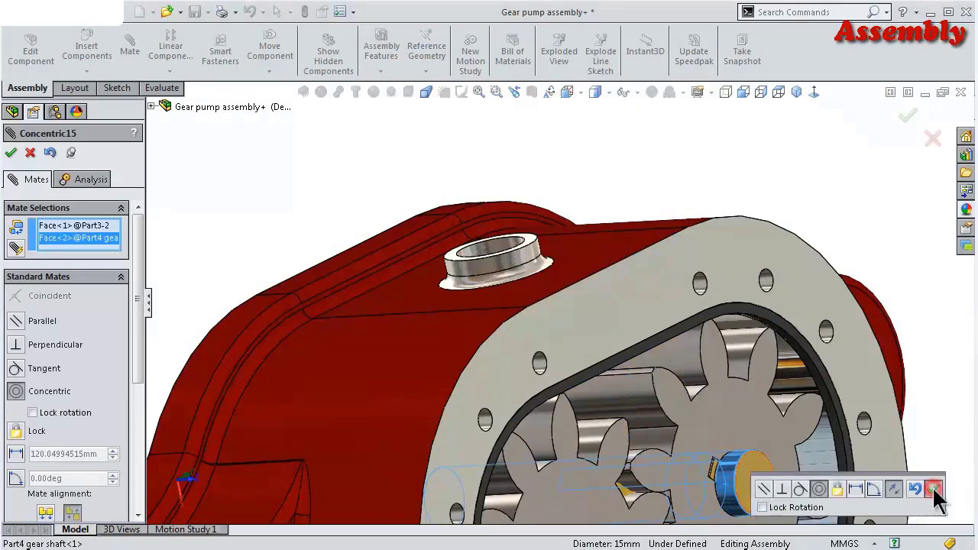
click(934, 489)
middle_drag(692, 466, 609, 501)
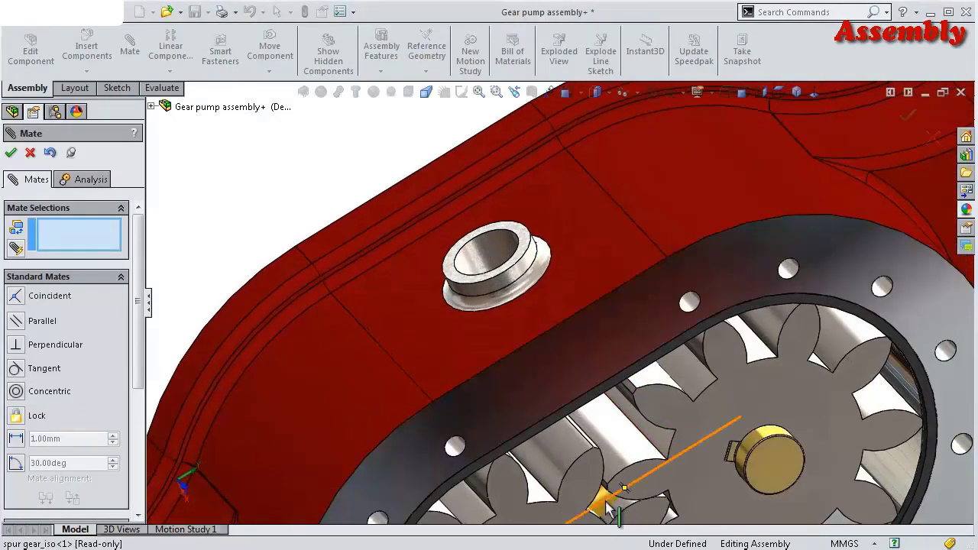
click(607, 503)
Make the lever's other bore concentric with the parallel pin
scroll(742, 474, up, 5)
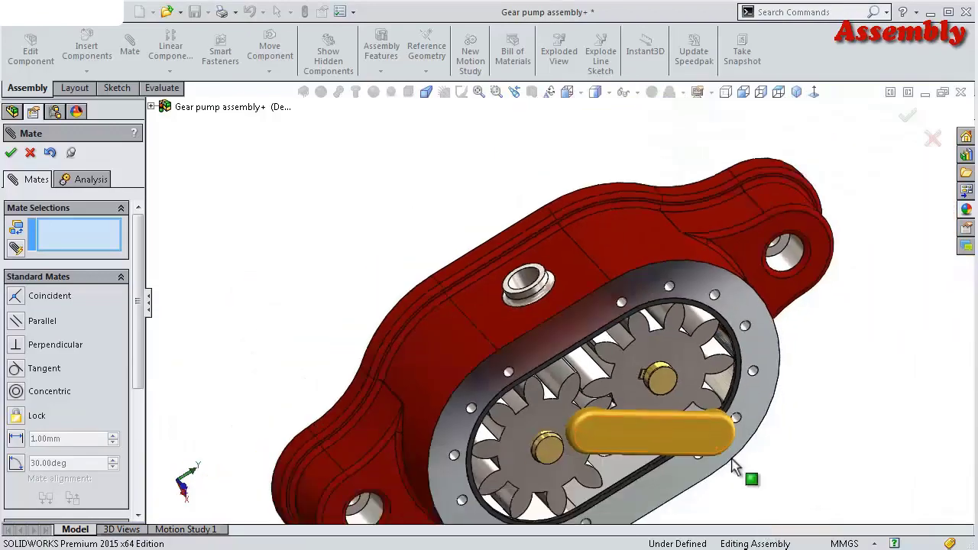
mouse_move(742, 474)
middle_down()
mouse_move(615, 421)
mouse_move(589, 344)
mouse_move(550, 379)
mouse_move(526, 425)
mouse_move(652, 430)
mouse_move(720, 415)
mouse_move(751, 433)
middle_up()
scroll(626, 417, down, 2)
scroll(596, 390, down, 2)
scroll(586, 378, down, 1)
click(583, 372)
scroll(584, 375, up, 1)
click(755, 503)
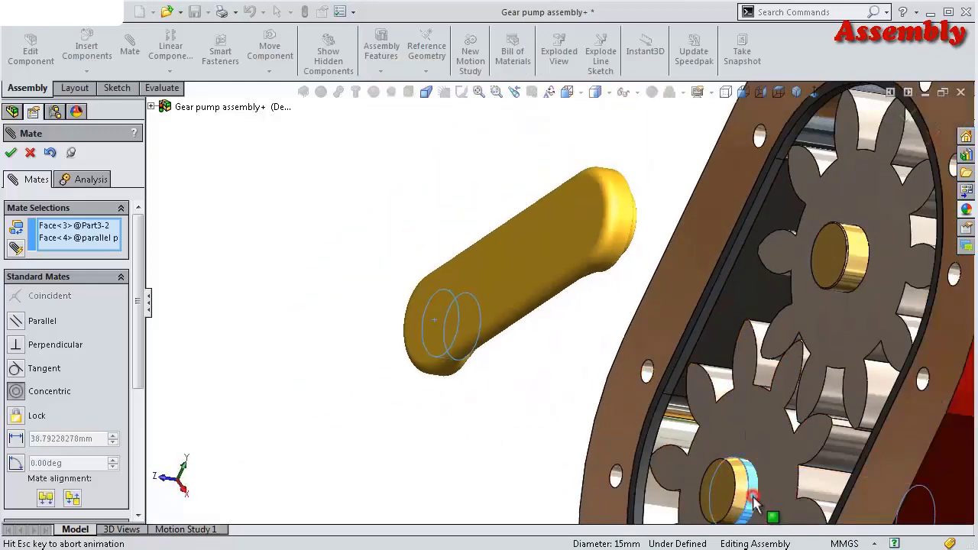
click(944, 489)
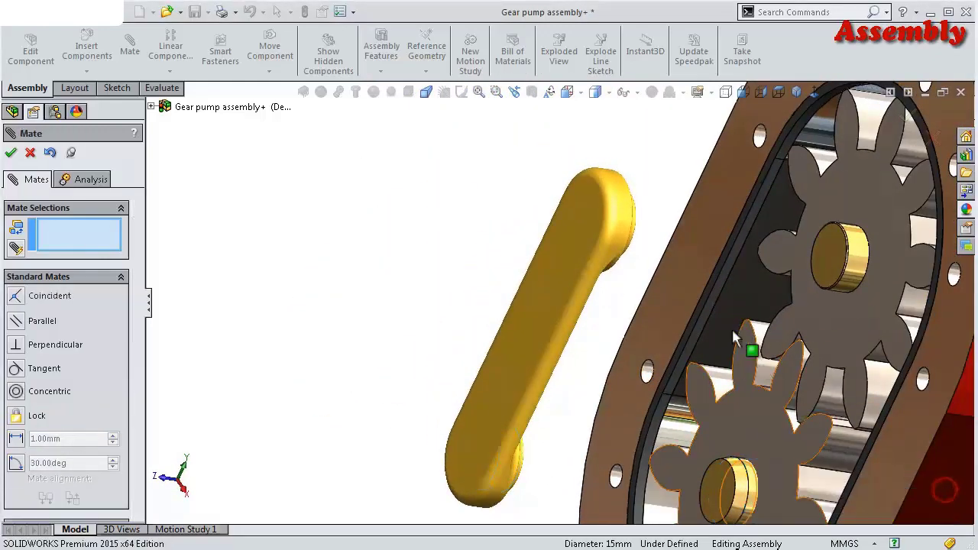
Mate the flat face at the lever's end coincident with the gear face
middle_drag(753, 344, 677, 316)
scroll(354, 163, down, 5)
scroll(605, 379, down, 3)
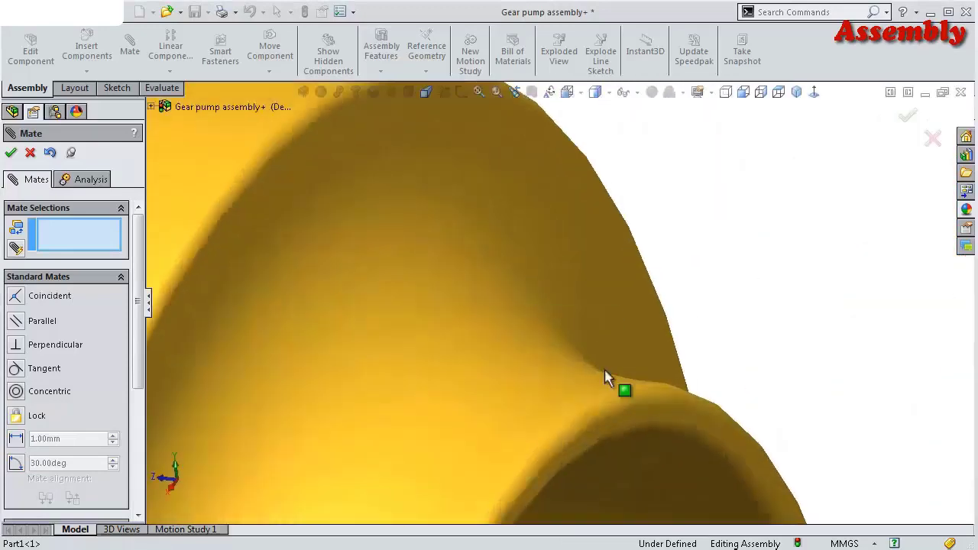
click(631, 418)
scroll(768, 402, up, 3)
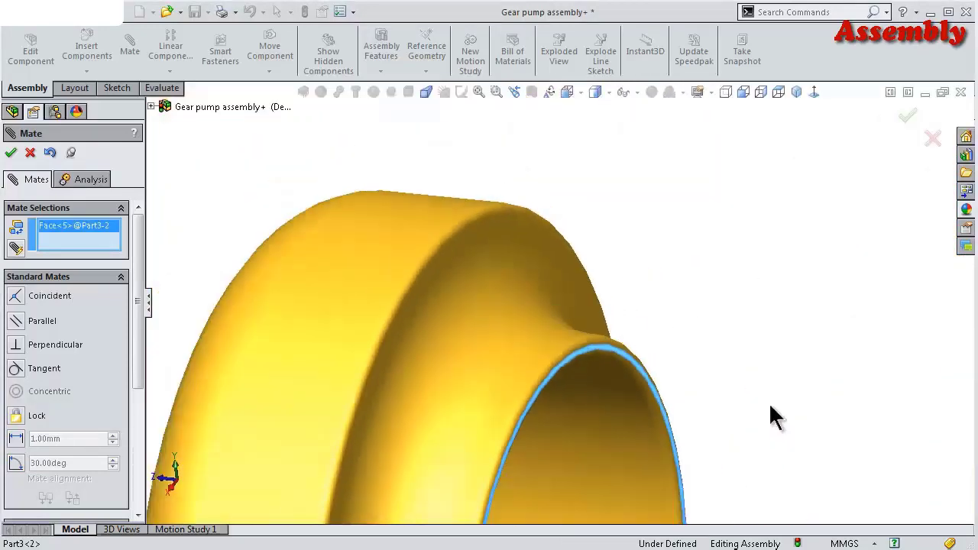
scroll(731, 395, up, 2)
scroll(731, 396, up, 5)
middle_drag(720, 395, 787, 402)
scroll(670, 389, down, 3)
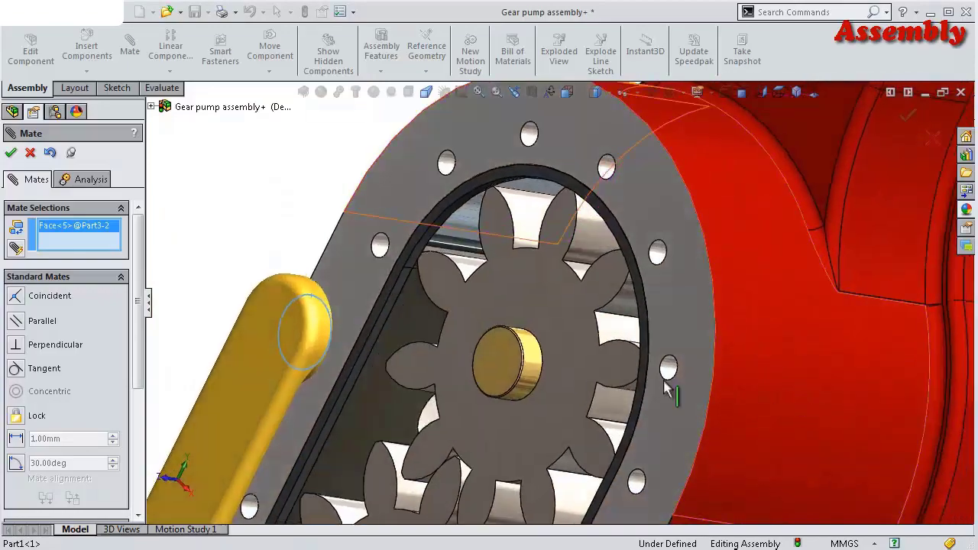
scroll(555, 391, down, 2)
click(564, 395)
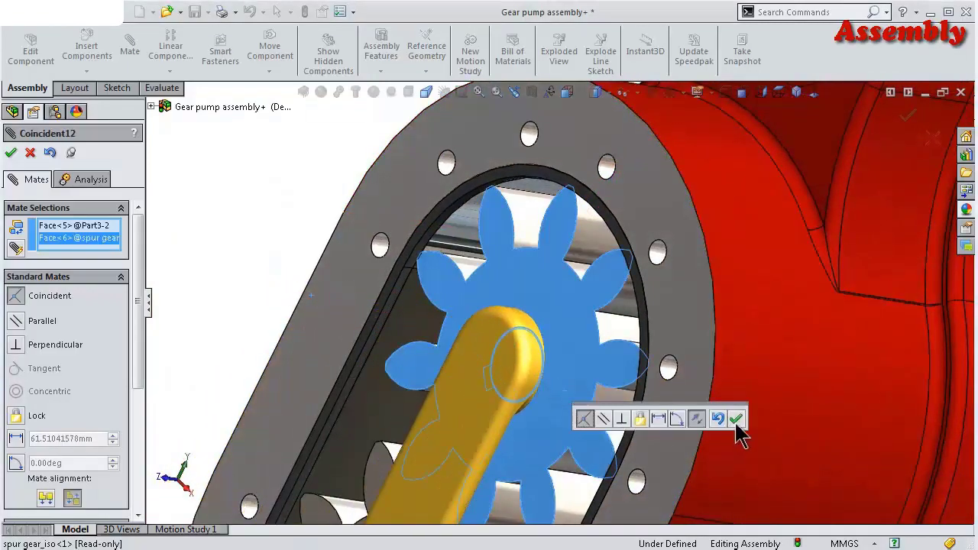
click(736, 418)
Show the pump assembly in the isometric view
scroll(527, 420, up, 3)
mouse_move(527, 421)
middle_down()
mouse_move(587, 431)
mouse_move(558, 452)
mouse_move(573, 464)
middle_up()
scroll(603, 452, up, 2)
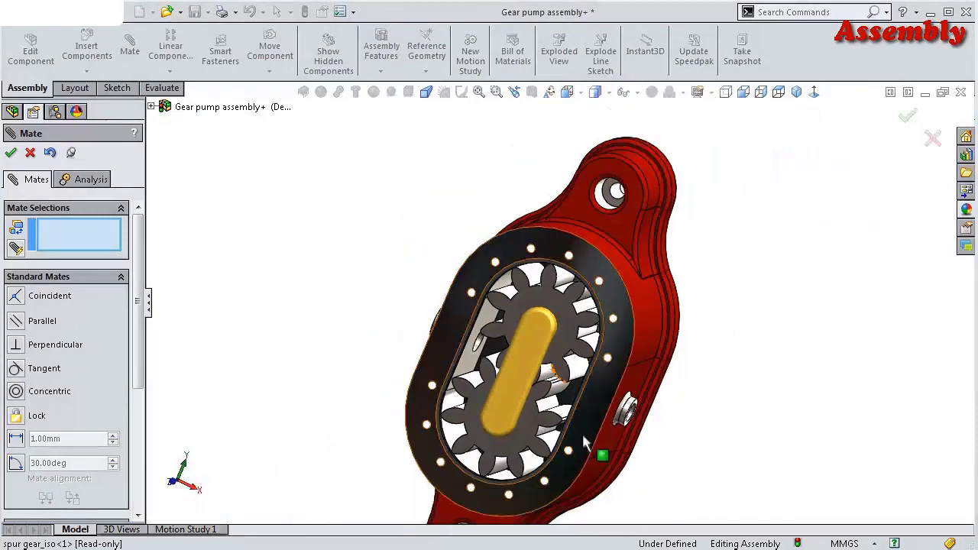
click(796, 91)
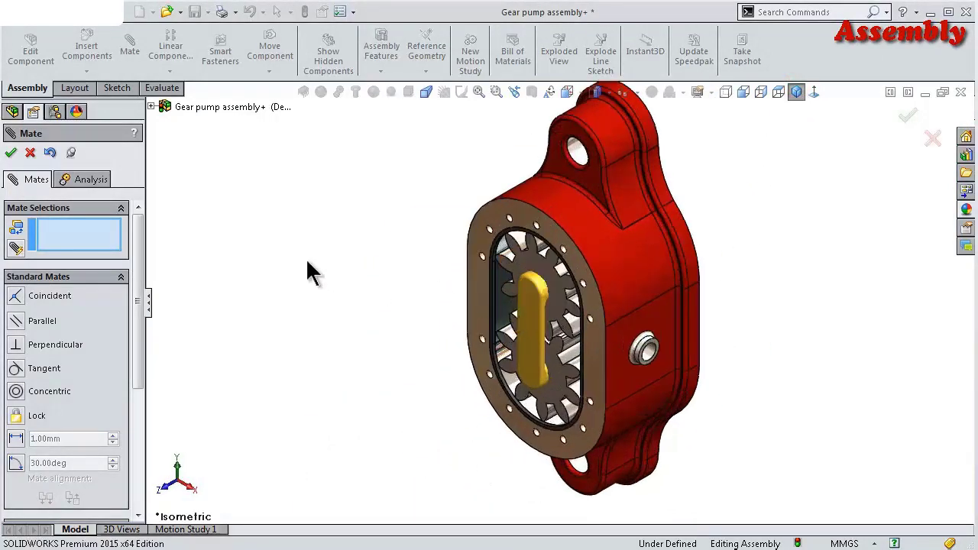
Make the red housing Part1 transparent so the gears inside are visible
key(Escape)
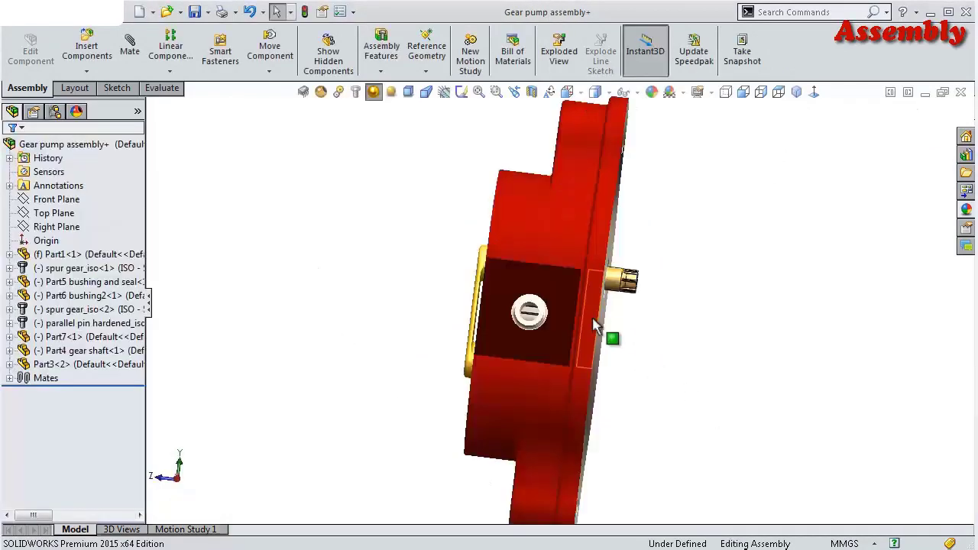
mouse_move(611, 336)
middle_down()
mouse_move(617, 319)
mouse_move(704, 319)
mouse_move(618, 329)
mouse_move(579, 313)
middle_up()
click(574, 313)
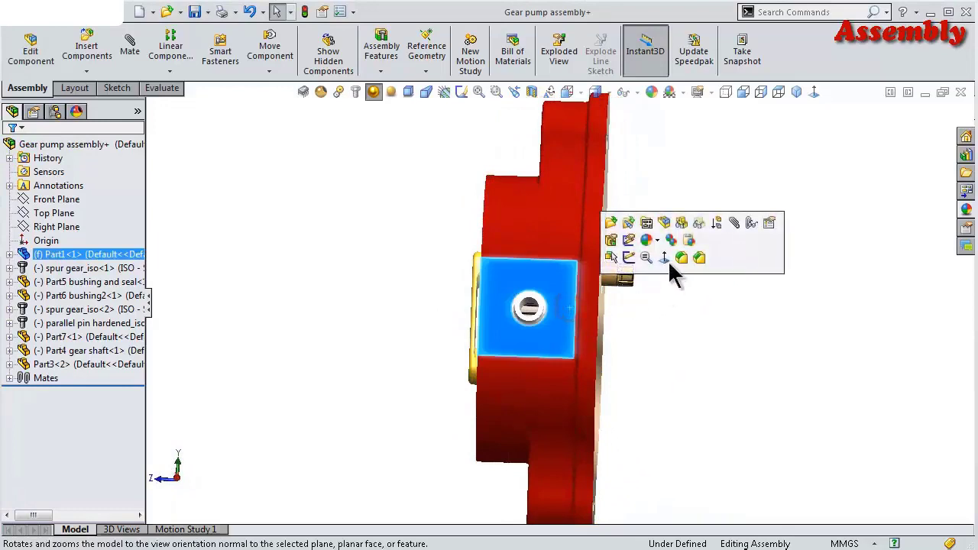
click(667, 261)
click(435, 213)
scroll(493, 227, down, 3)
click(572, 247)
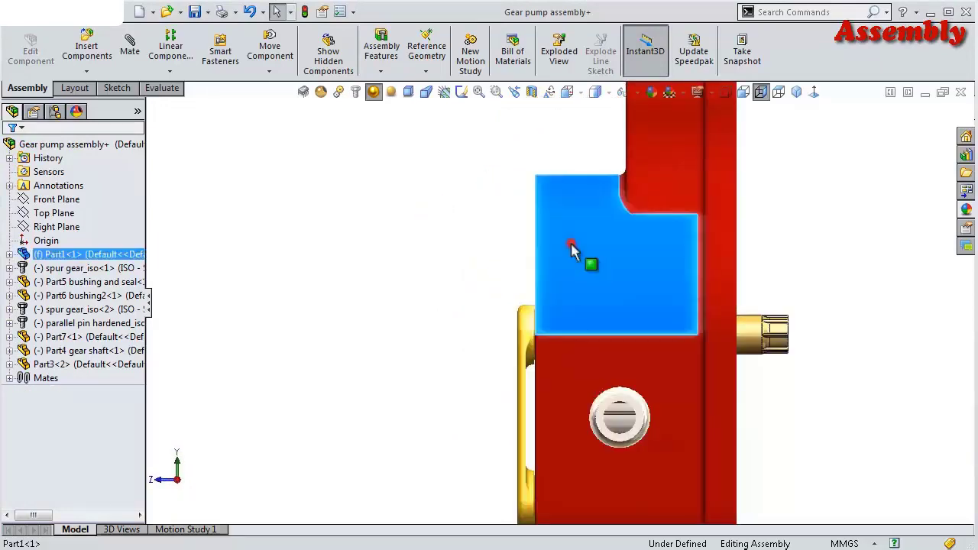
click(703, 158)
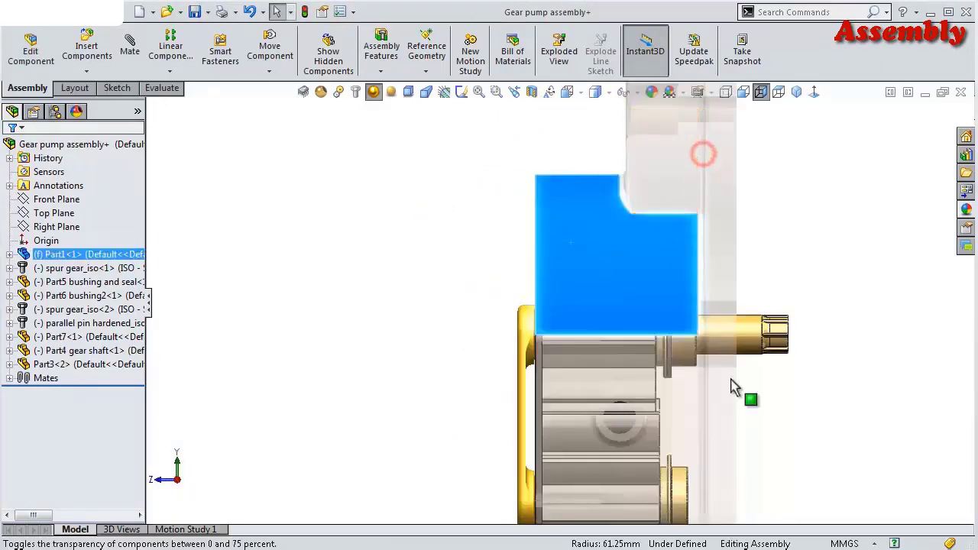
click(889, 356)
Drag the keyed gear shaft to confirm both meshed gears rotate together
scroll(792, 417, down, 3)
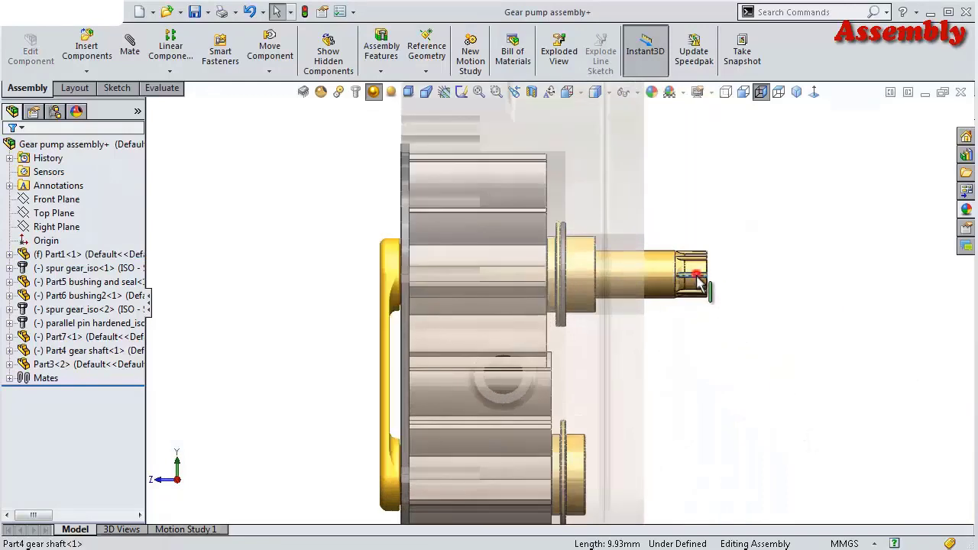
drag(697, 281, 700, 324)
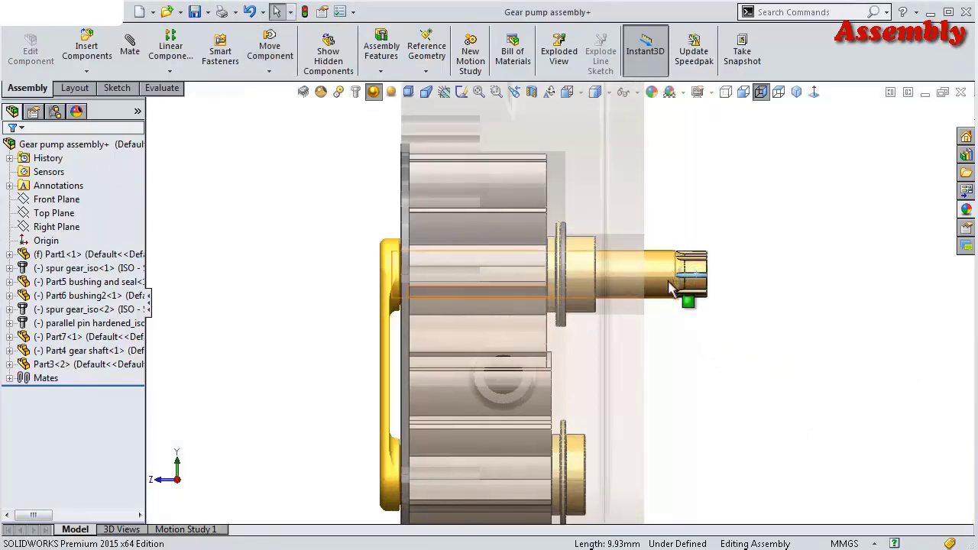
drag(677, 273, 669, 296)
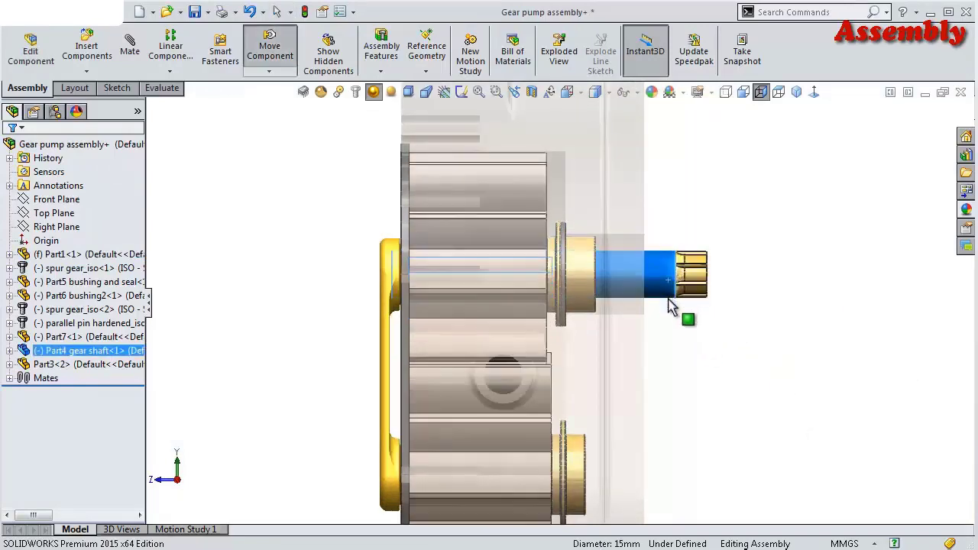
key(Escape)
scroll(687, 346, up, 2)
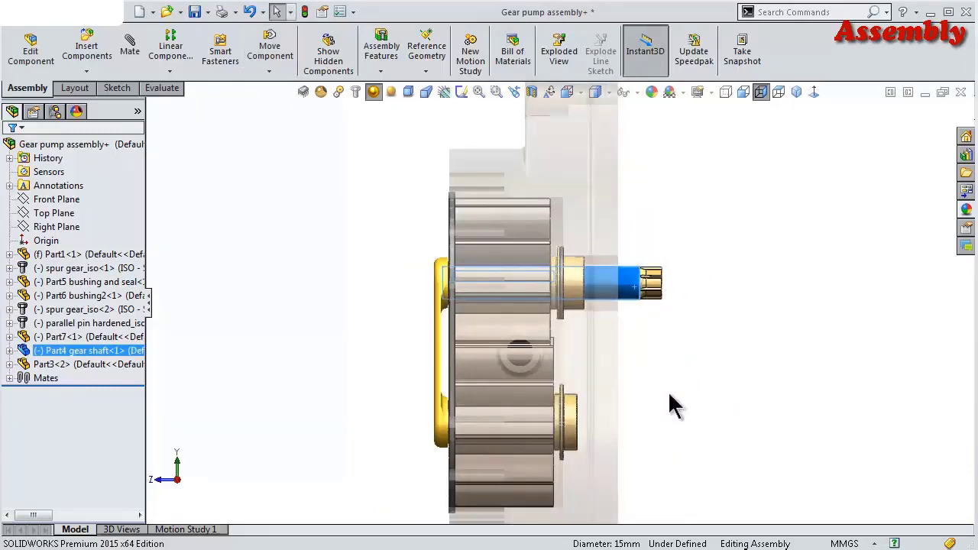
ctrl+middle_drag(668, 390, 642, 445)
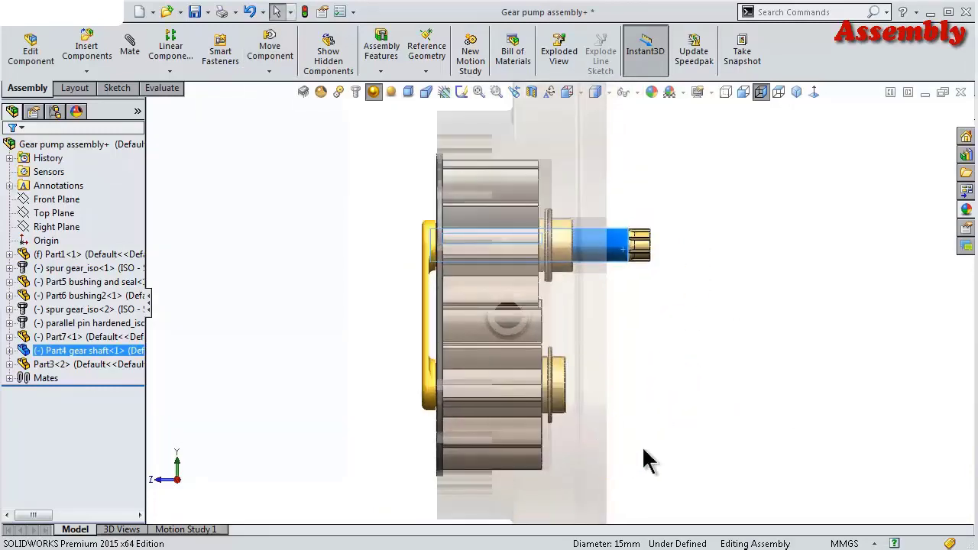
Restore the housing to solid red and switch to the front view with Ctrl+1
click(722, 380)
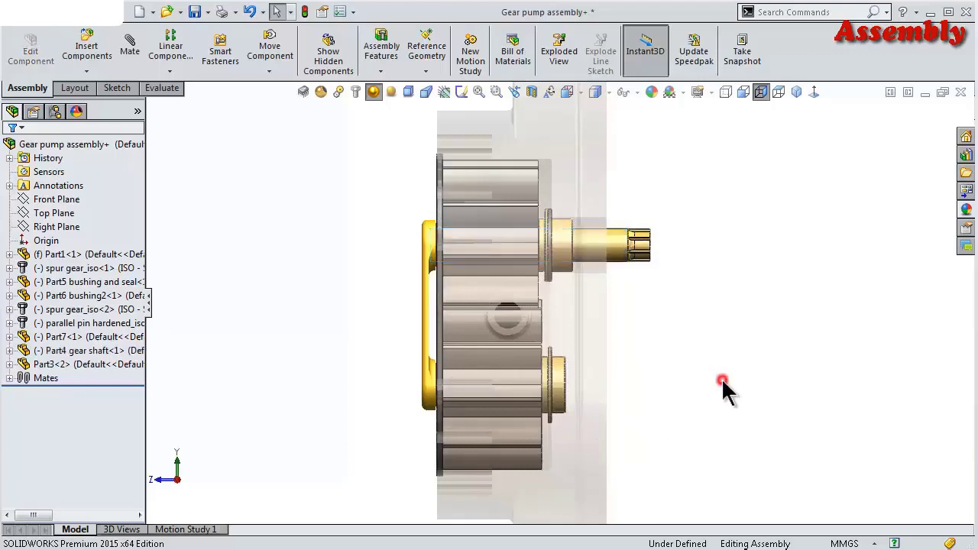
click(601, 183)
click(724, 86)
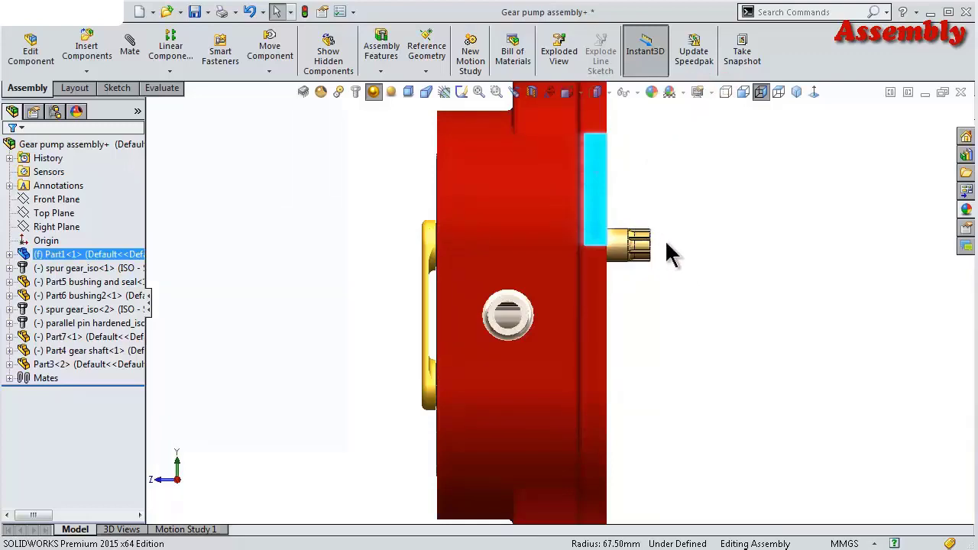
click(735, 302)
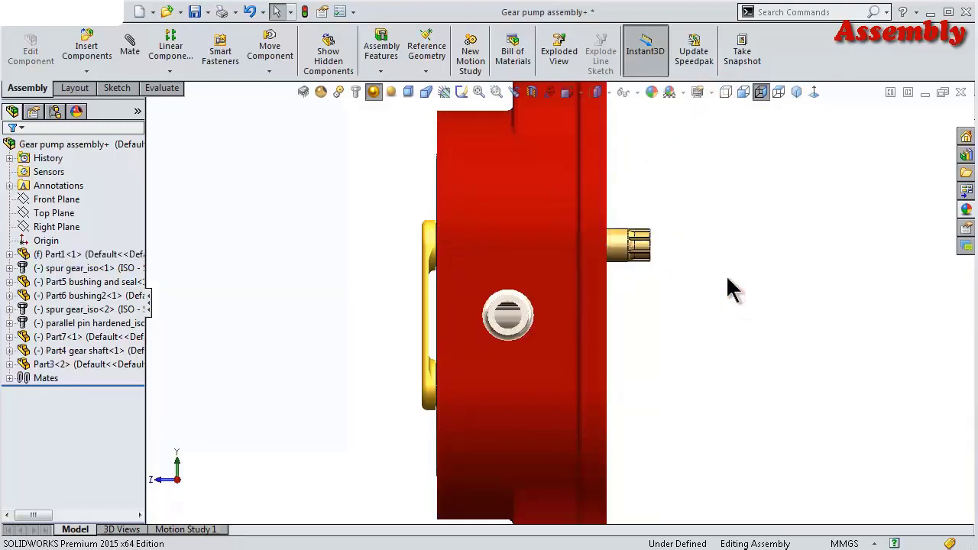
key(ctrl+1)
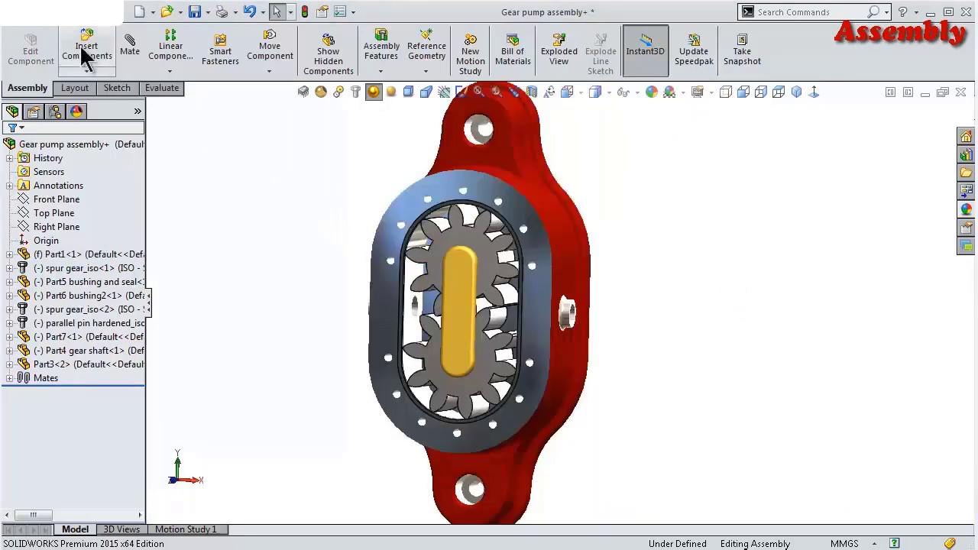
Insert the Part2 cover plate and mate its face coincident with the housing face, alignment flipped
click(86, 50)
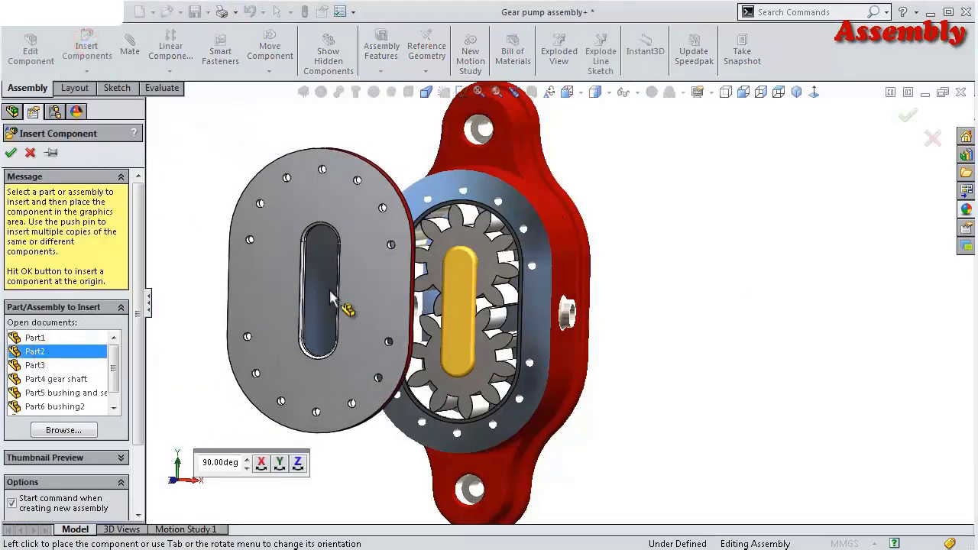
click(302, 294)
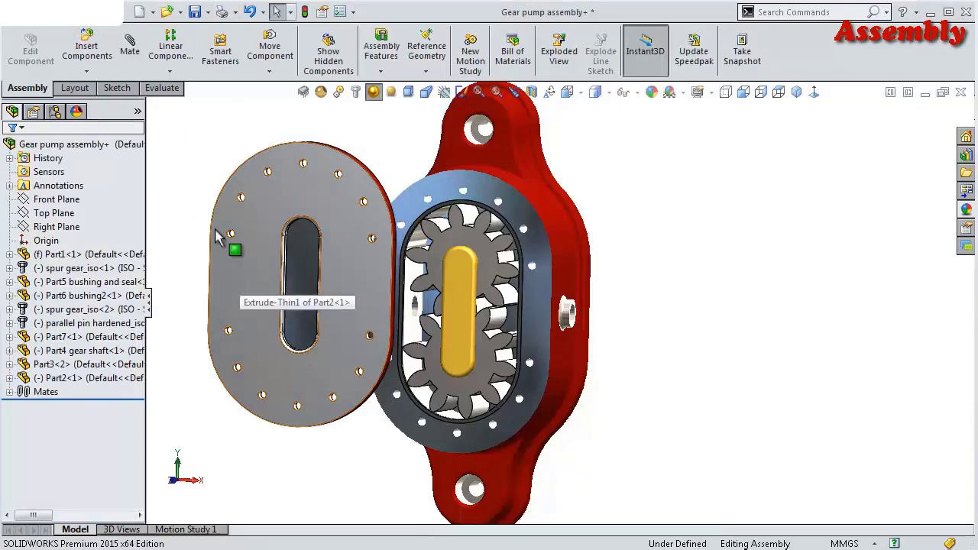
click(256, 272)
click(413, 184)
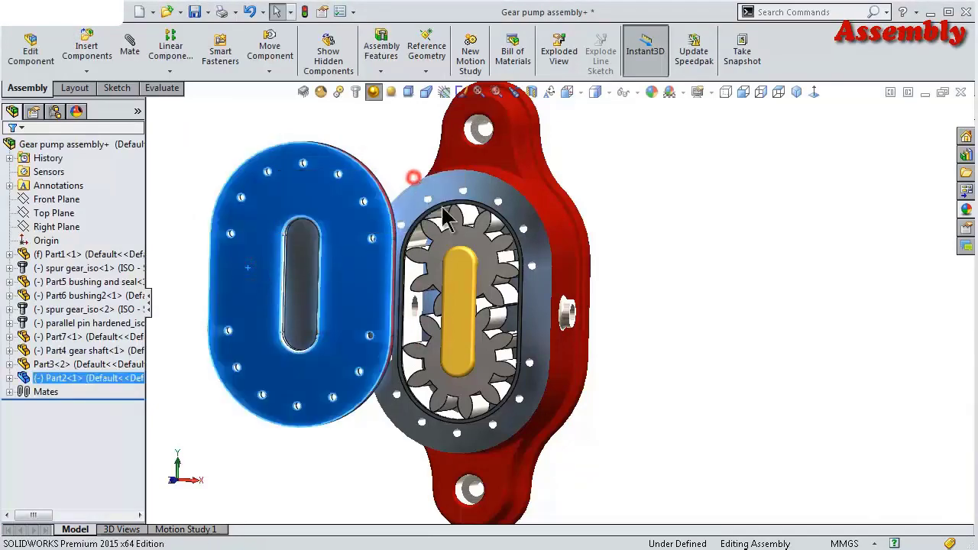
click(539, 307)
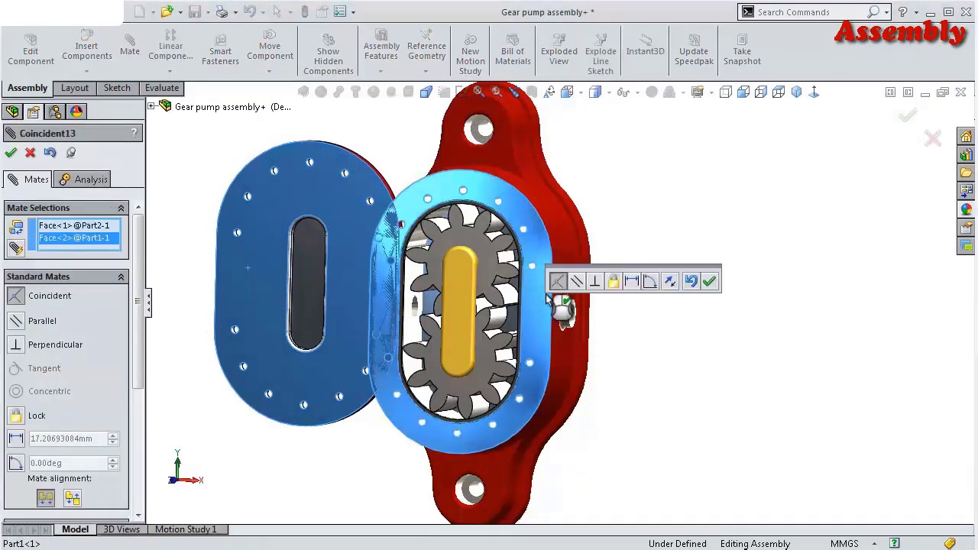
click(675, 280)
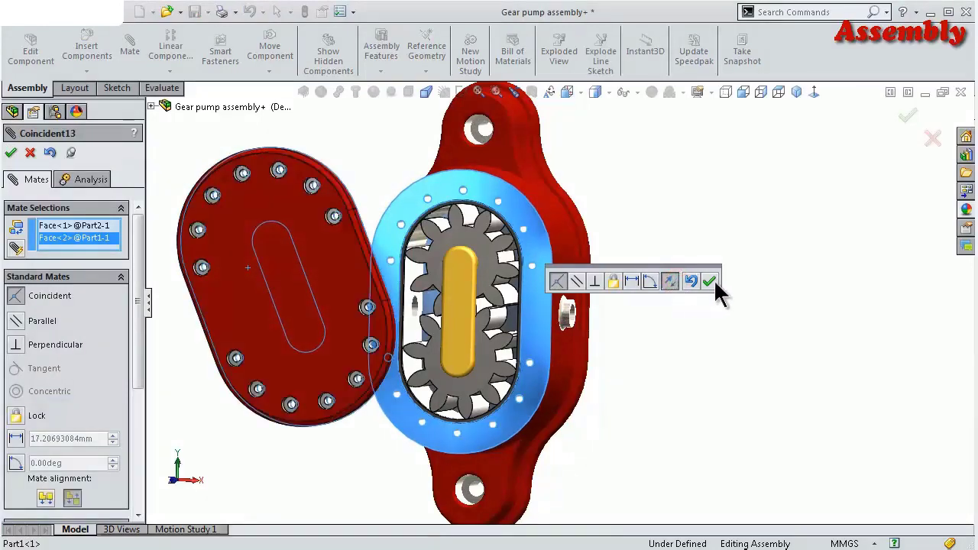
click(709, 281)
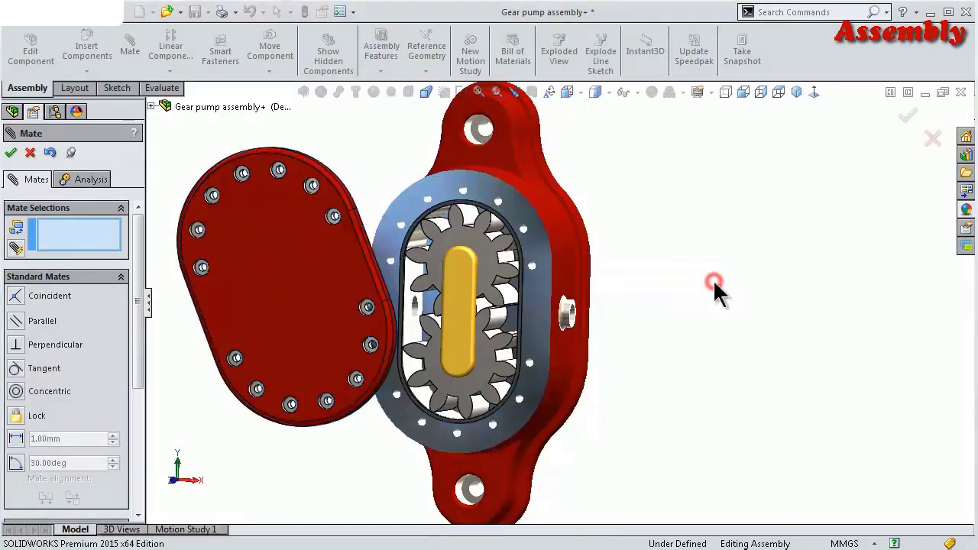
click(10, 152)
mouse_move(527, 305)
middle_down()
mouse_move(567, 328)
mouse_move(455, 343)
middle_up()
Start a mate from the cover plate slot's 11.50mm-radius curved end face
click(567, 329)
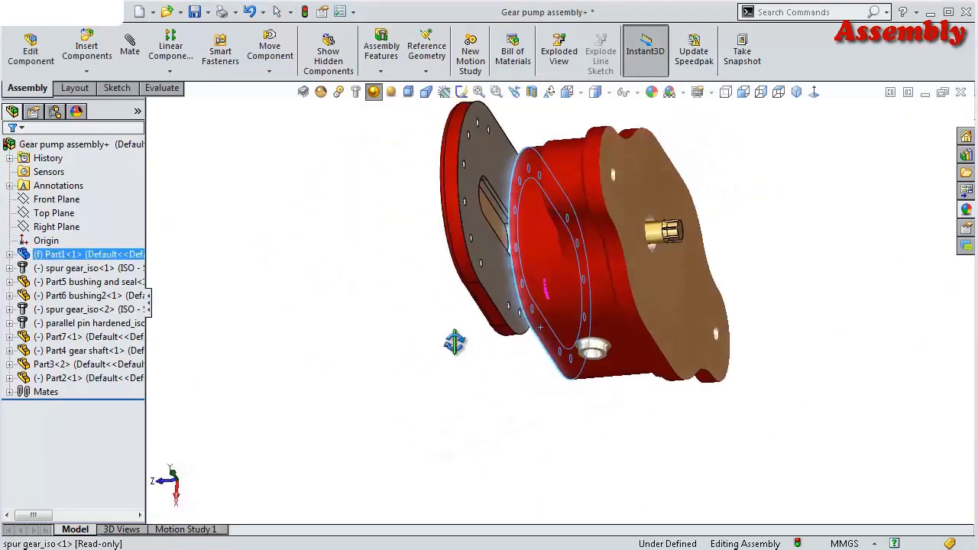
click(492, 277)
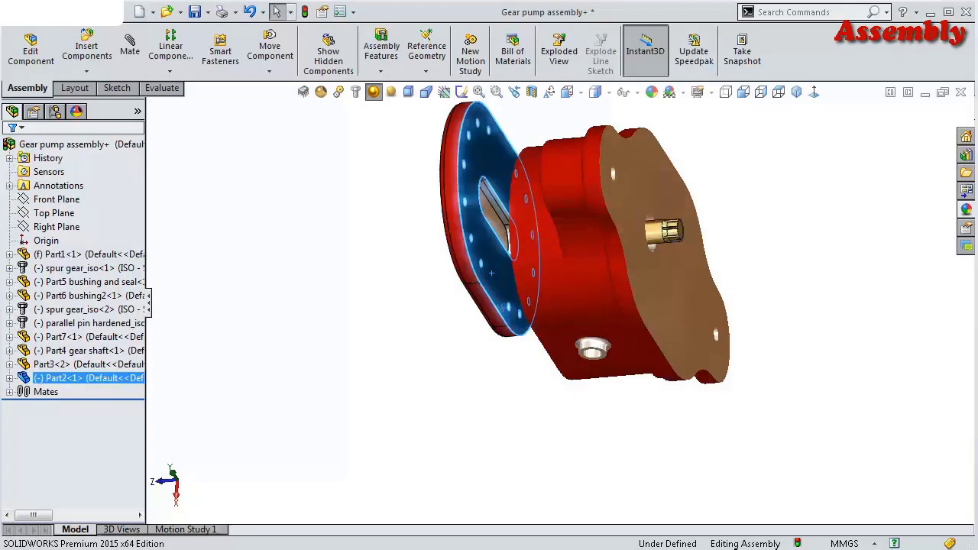
middle_drag(512, 340, 680, 408)
mouse_move(681, 408)
mouse_down()
mouse_move(513, 320)
mouse_move(485, 209)
mouse_up()
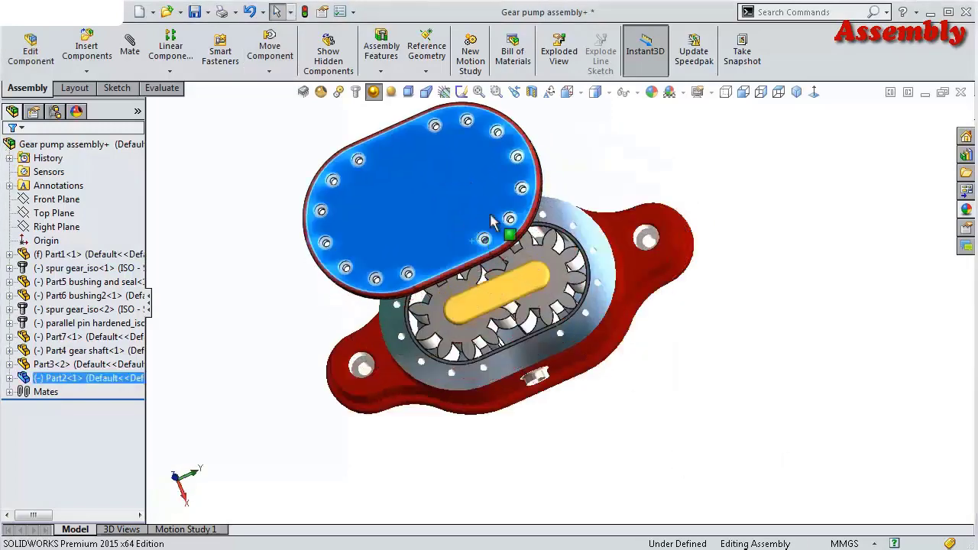
middle_drag(485, 210, 305, 263)
scroll(720, 163, down, 3)
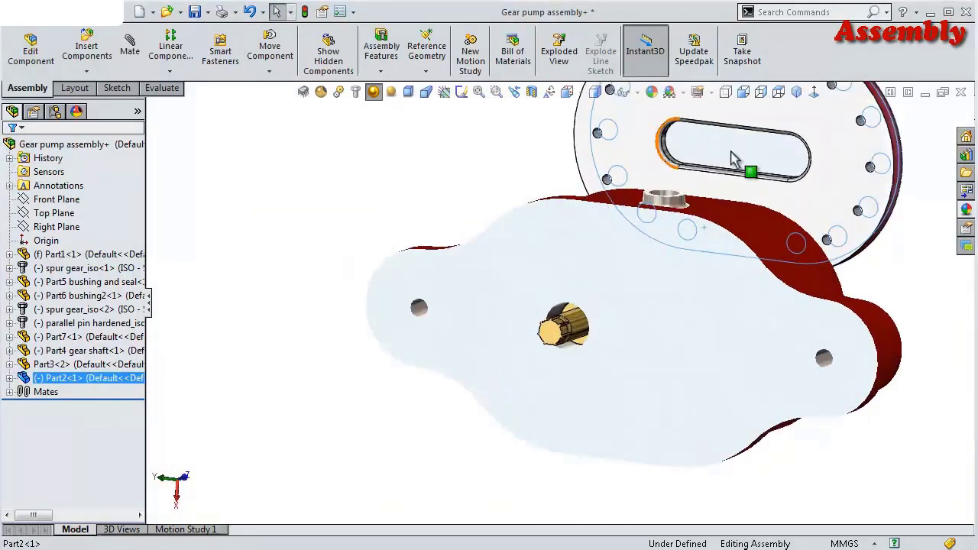
scroll(572, 191, down, 5)
scroll(454, 236, down, 5)
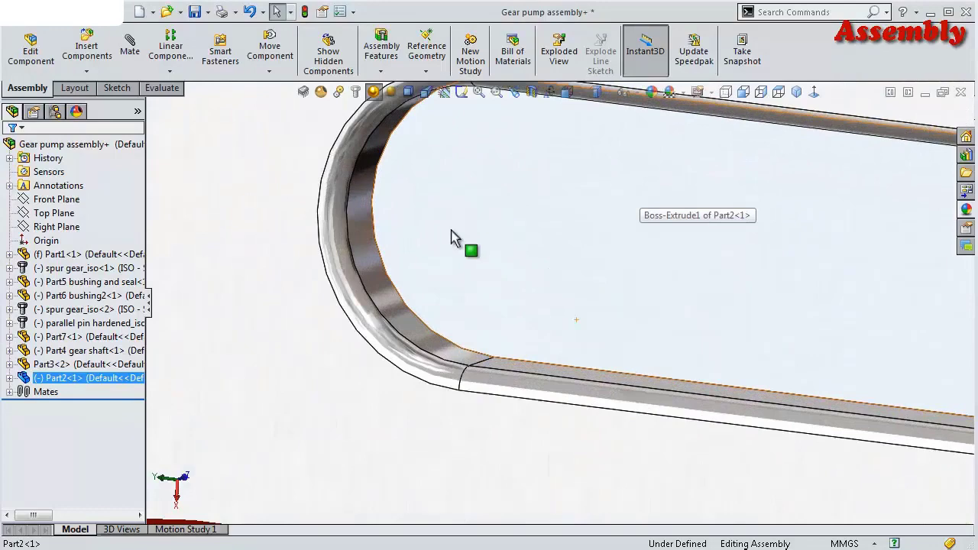
click(364, 265)
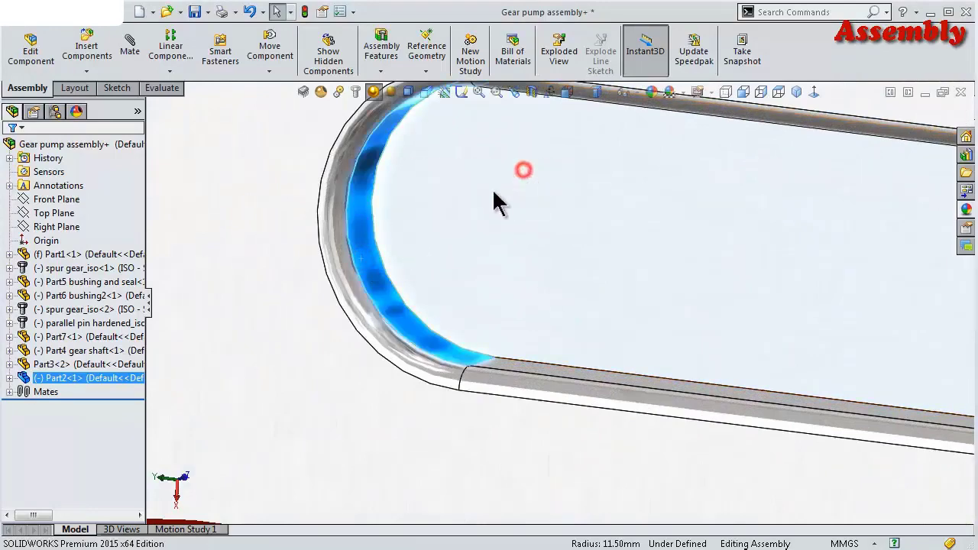
click(526, 172)
scroll(447, 231, up, 5)
mouse_move(447, 231)
middle_down()
mouse_move(491, 259)
mouse_move(553, 463)
middle_up()
scroll(229, 190, down, 3)
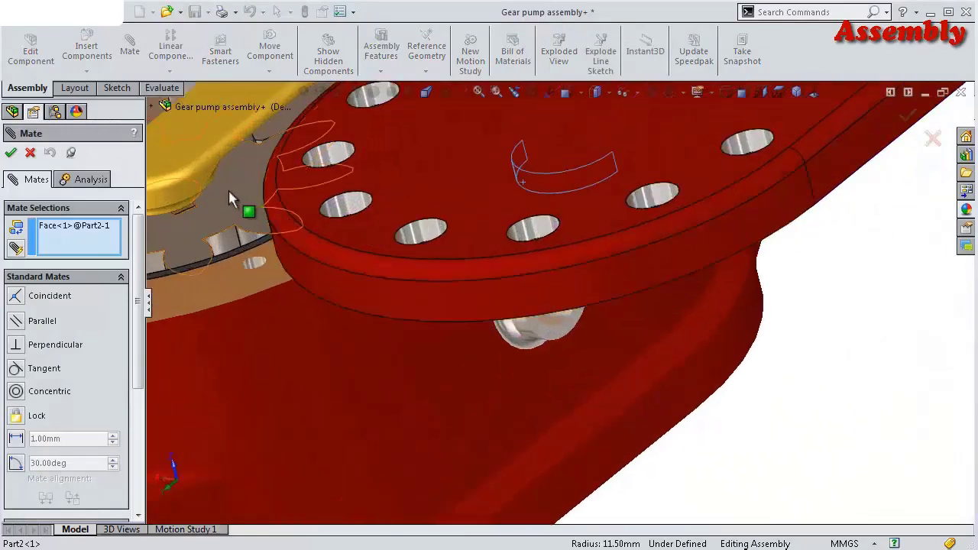
Add concentric mates: the slot face to the yellow boss, then a second face pair
click(174, 192)
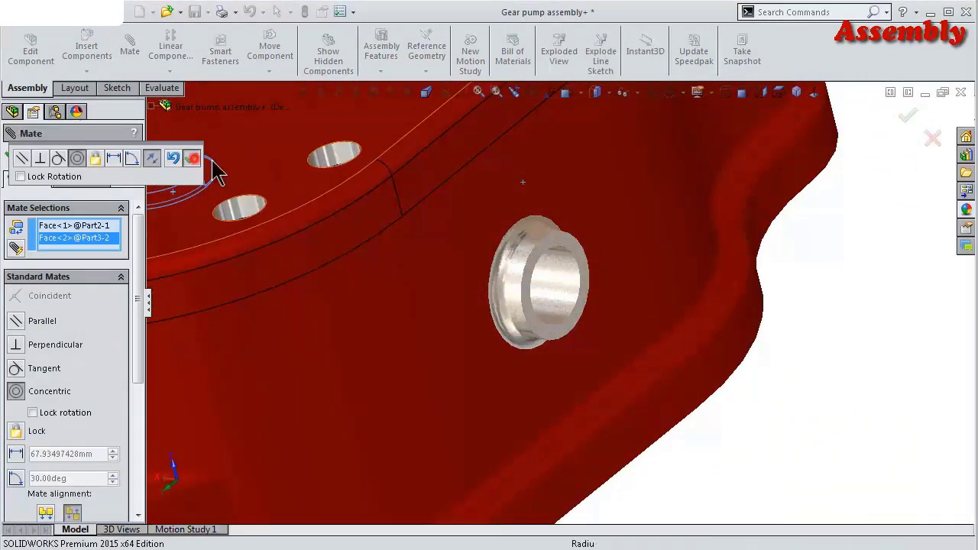
click(191, 158)
click(527, 146)
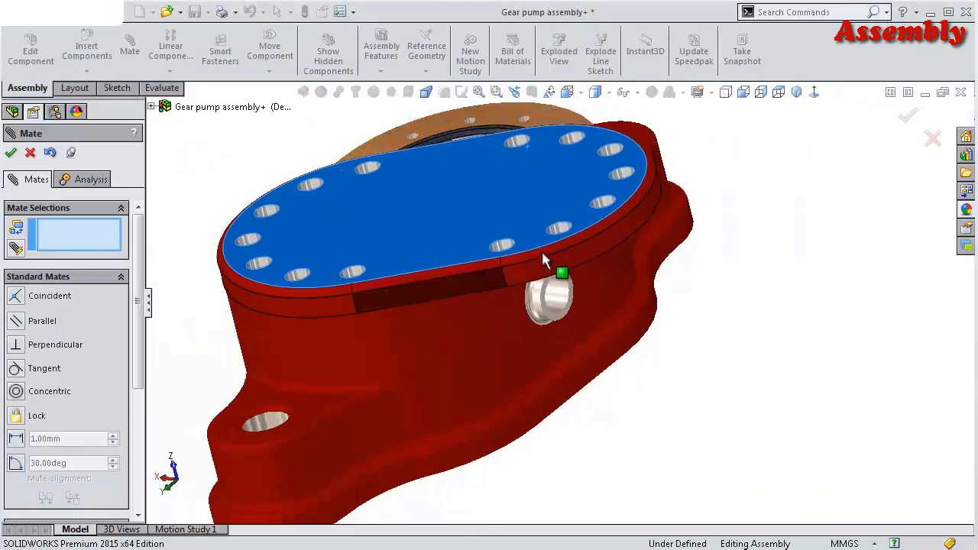
mouse_move(546, 256)
middle_down()
mouse_move(478, 149)
mouse_move(495, 216)
mouse_move(457, 286)
middle_up()
scroll(496, 215, down, 3)
scroll(447, 218, down, 3)
scroll(534, 260, up, 3)
mouse_move(616, 249)
middle_down()
mouse_move(581, 290)
mouse_move(600, 339)
mouse_move(722, 172)
middle_up()
click(705, 190)
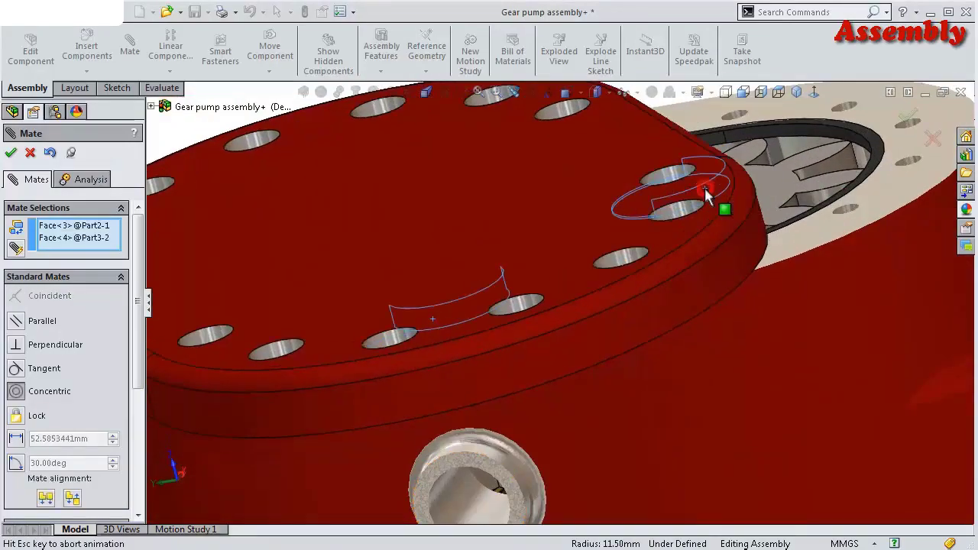
click(895, 157)
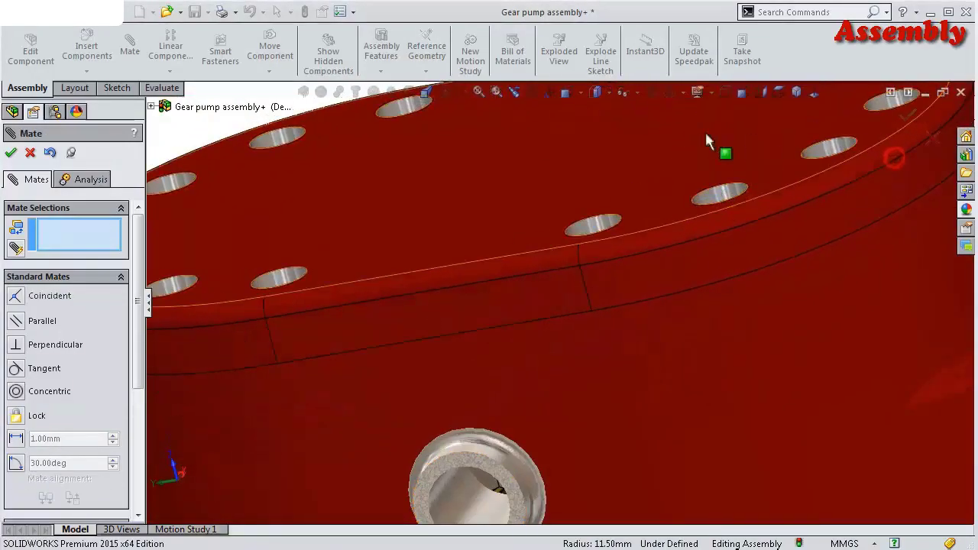
mouse_move(705, 134)
middle_down()
mouse_move(600, 192)
mouse_move(618, 369)
mouse_move(609, 273)
mouse_move(654, 163)
mouse_move(672, 255)
mouse_move(637, 258)
middle_up()
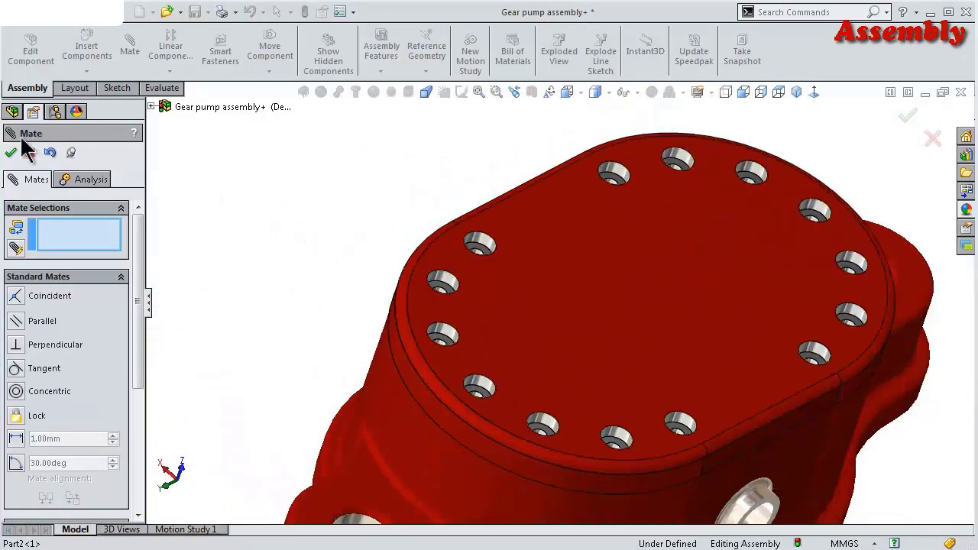